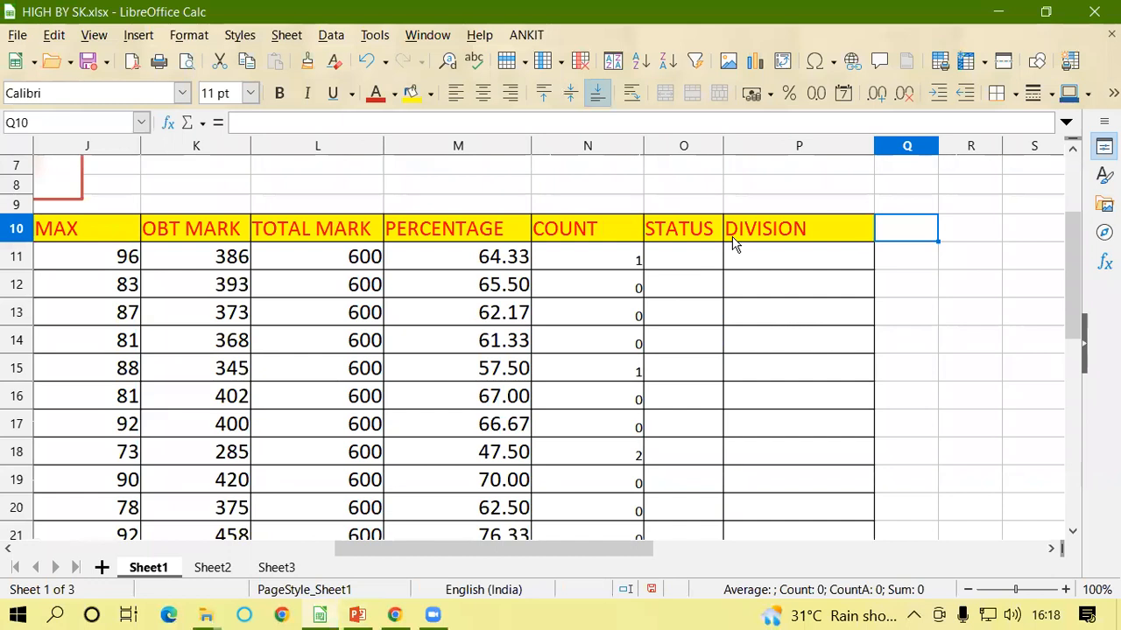
- Examine the STATUS and DIVISION columns along with the first student's subject marks and percentage formula in row 11
{"action": "left_click", "coordinate": [685, 267]}
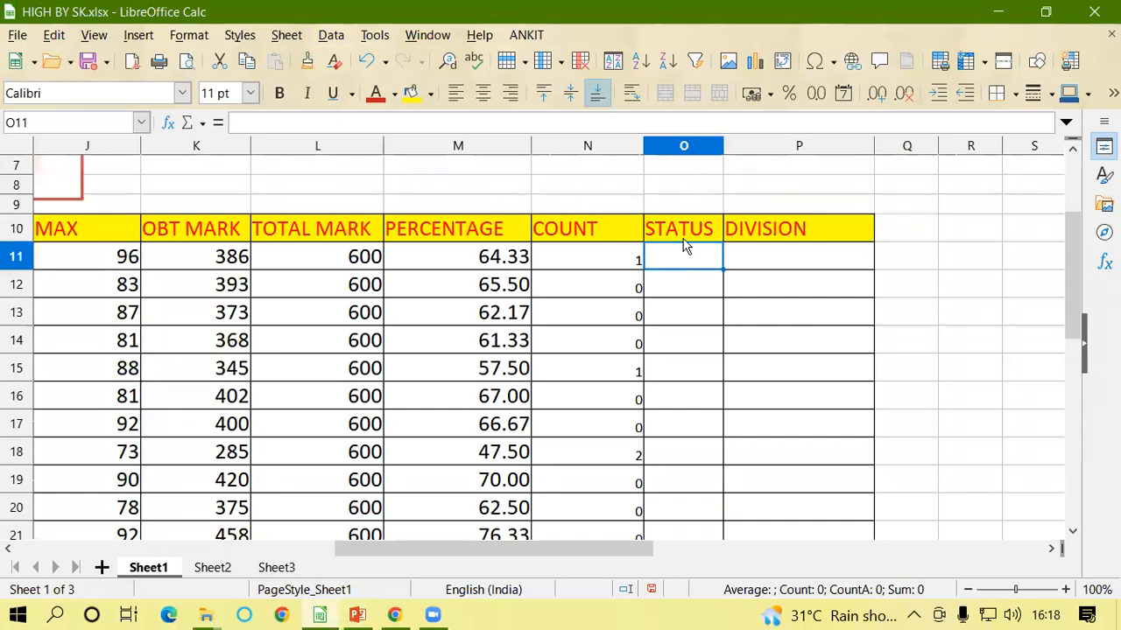
{"action": "left_click", "coordinate": [676, 226]}
{"action": "left_click", "coordinate": [764, 227]}
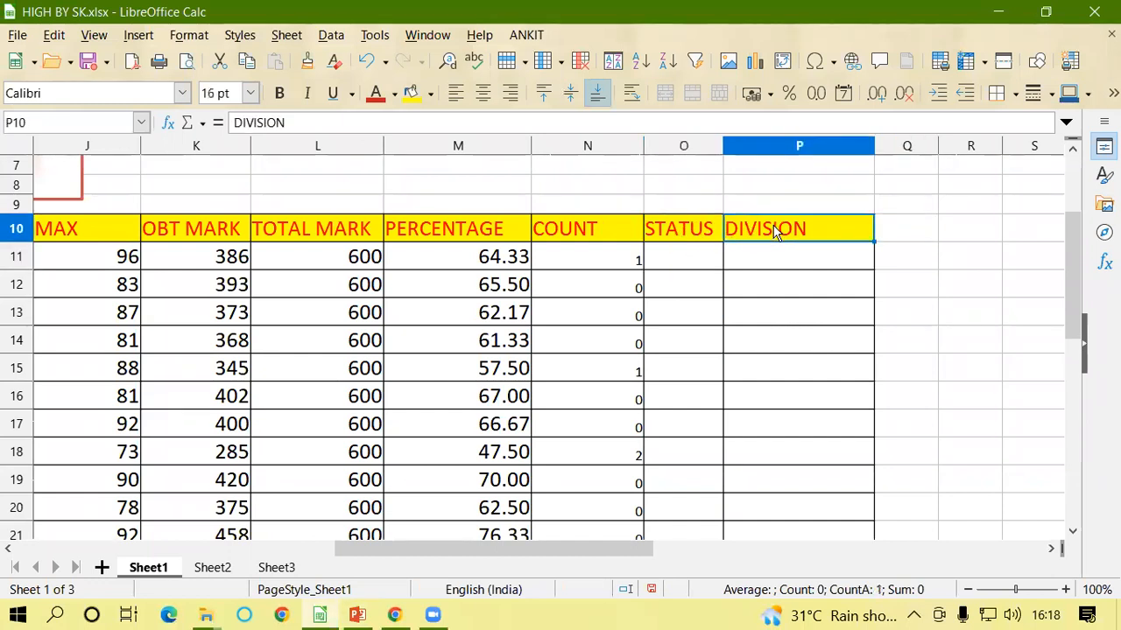
{"action": "left_click_drag", "start_coordinate": [609, 554], "coordinate": [287, 565]}
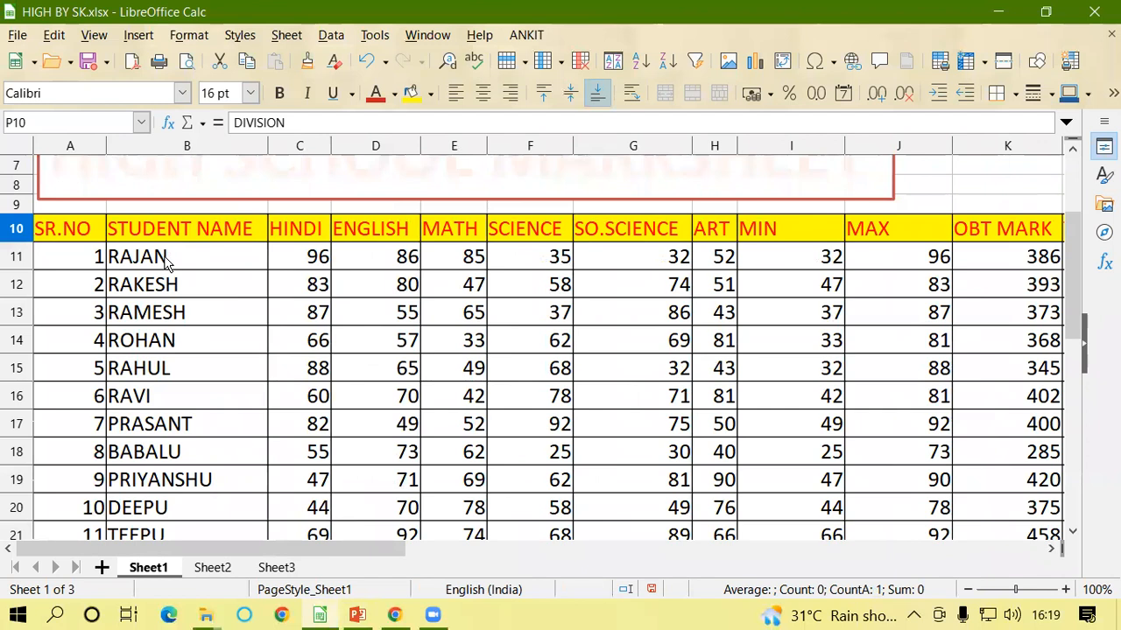
{"action": "left_click", "coordinate": [166, 260]}
{"action": "left_click", "coordinate": [313, 256]}
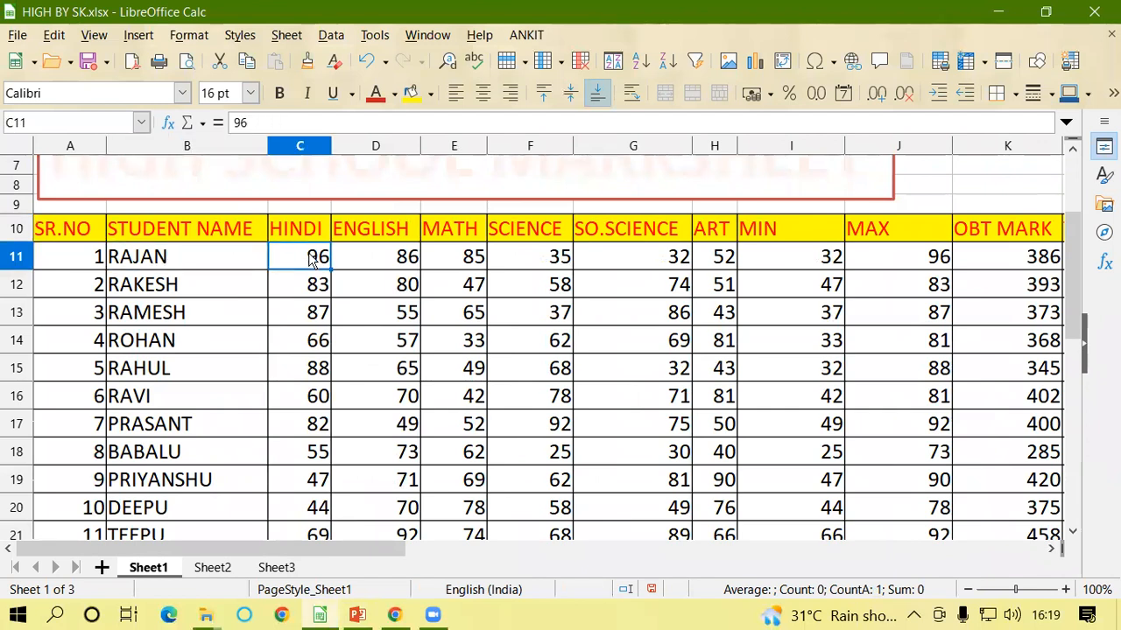
{"action": "left_click", "coordinate": [724, 261]}
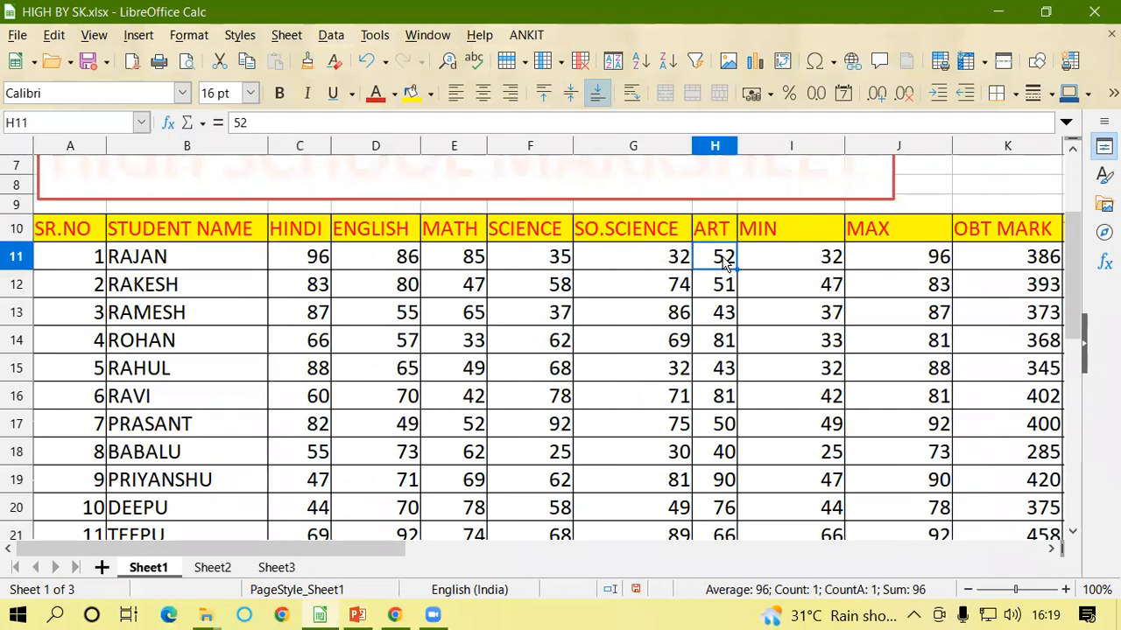
{"action": "left_click_drag", "start_coordinate": [381, 556], "coordinate": [676, 568]}
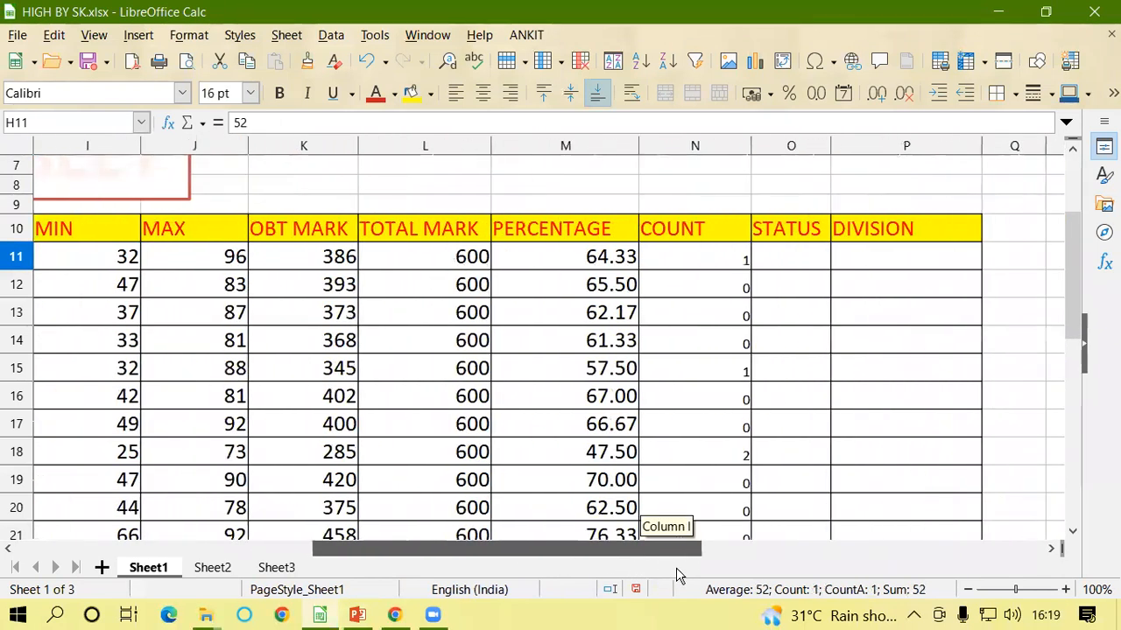
{"action": "left_click", "coordinate": [528, 265]}
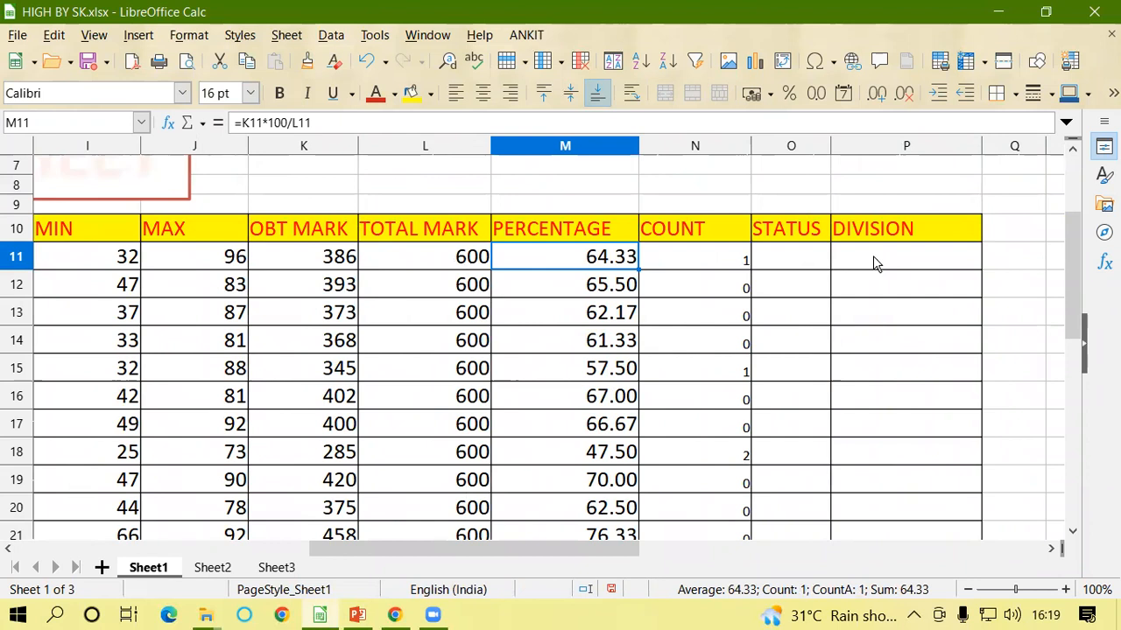
{"action": "left_click", "coordinate": [791, 262]}
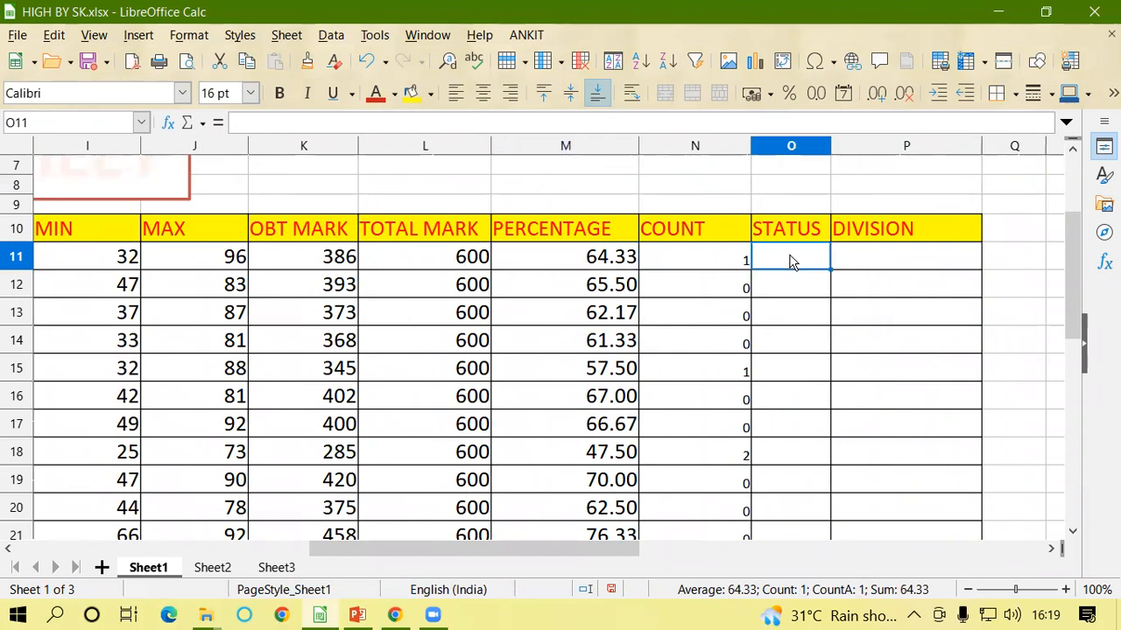
{"action": "left_click", "coordinate": [571, 260]}
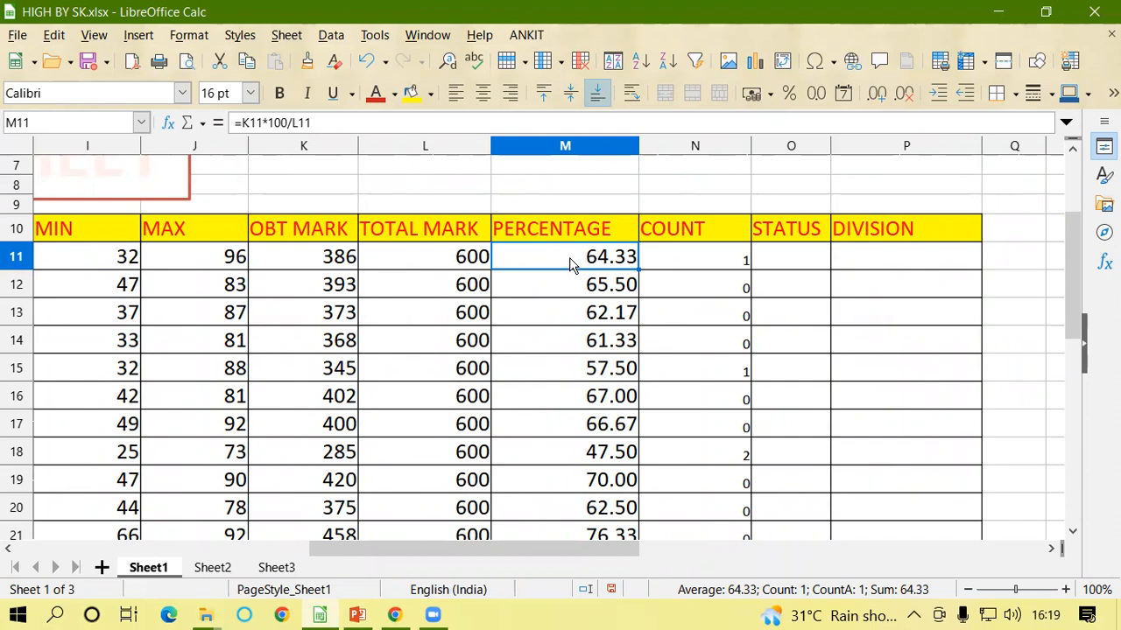
{"action": "left_click", "coordinate": [867, 261]}
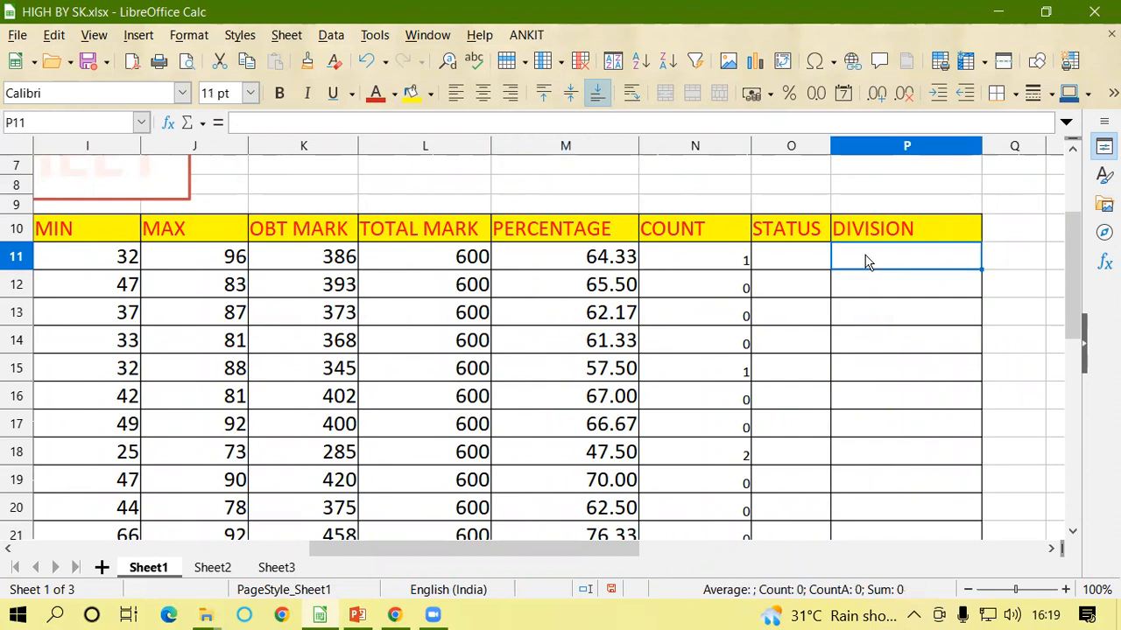
{"action": "left_click", "coordinate": [768, 229]}
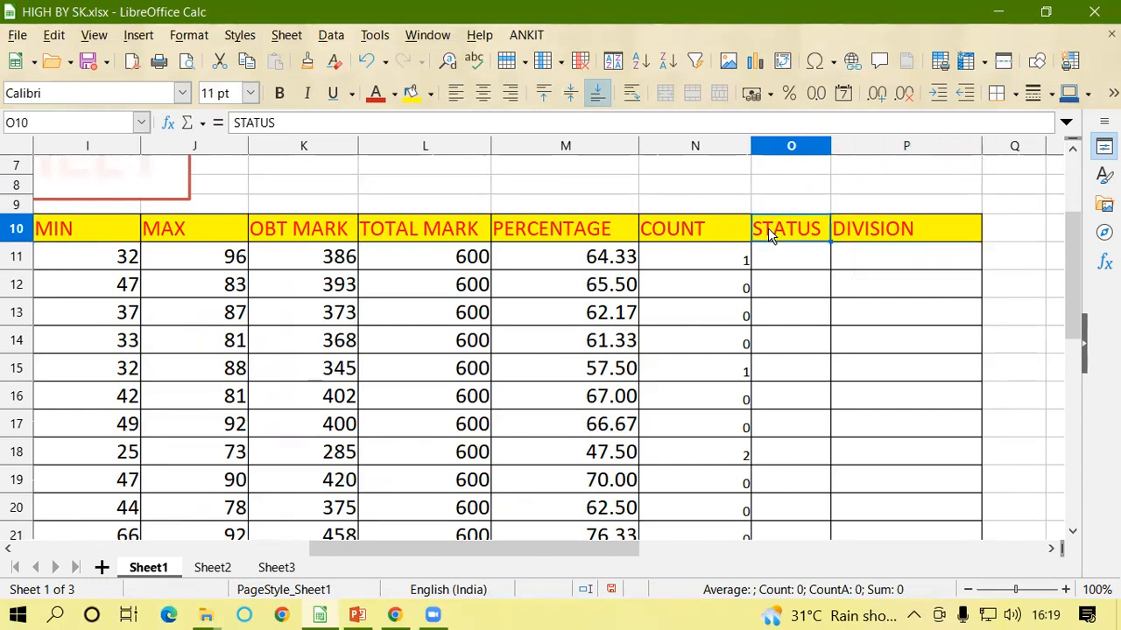
- Examine the COUNT formulas in N11 to N13 against the STATUS cells in rows 11 and 12
{"action": "left_click", "coordinate": [688, 256]}
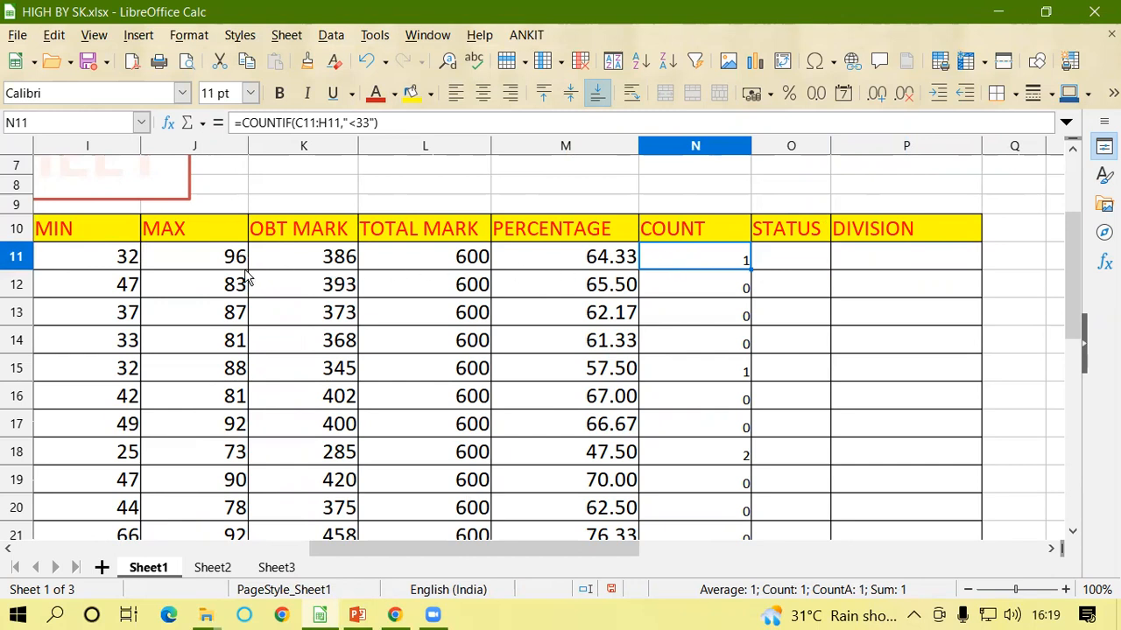
{"action": "left_click", "coordinate": [784, 260]}
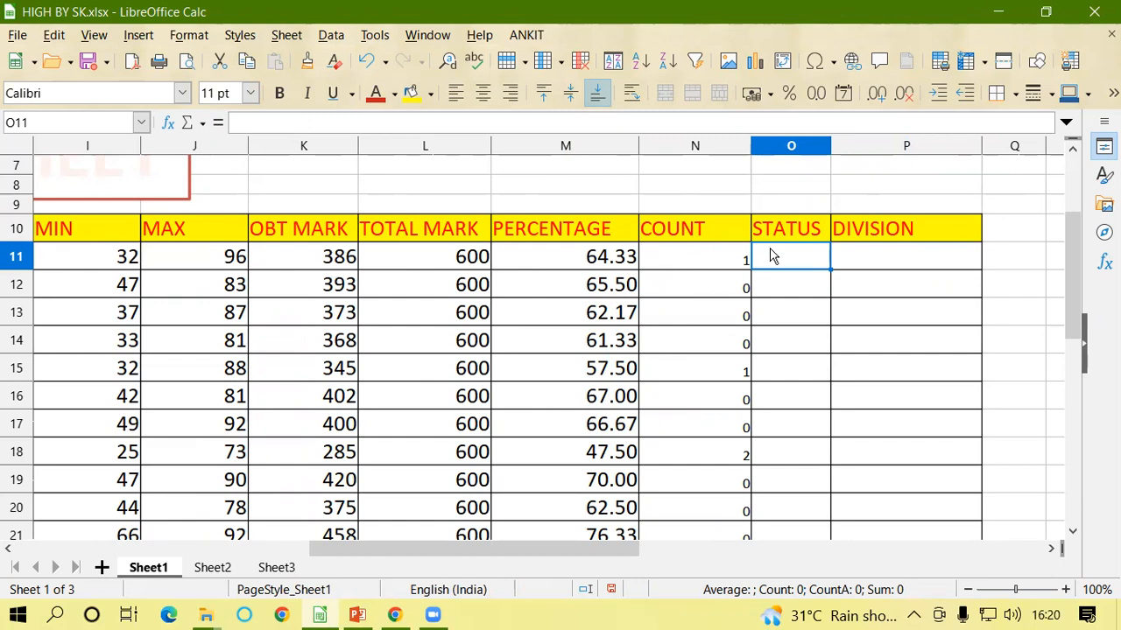
{"action": "left_click", "coordinate": [711, 256]}
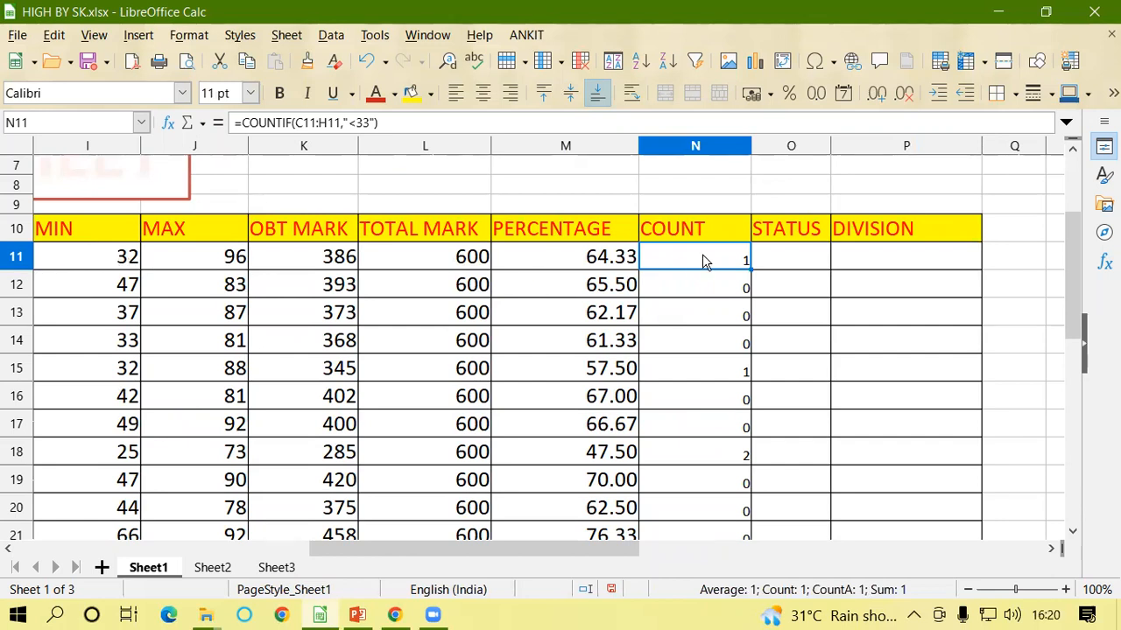
{"action": "left_click", "coordinate": [706, 311]}
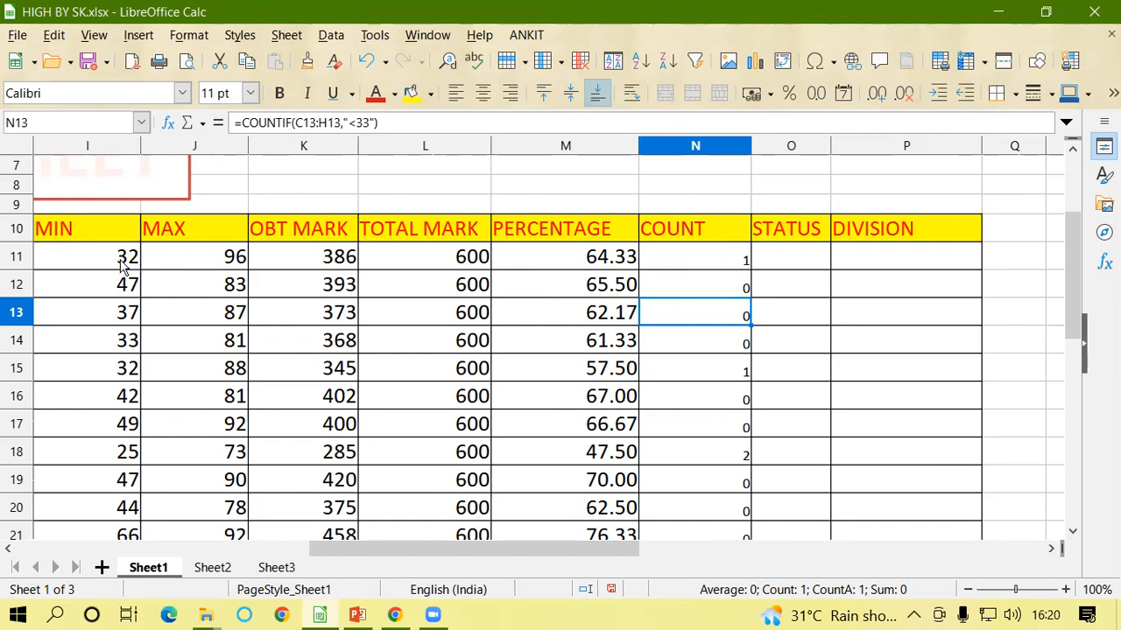
{"action": "left_click", "coordinate": [685, 267]}
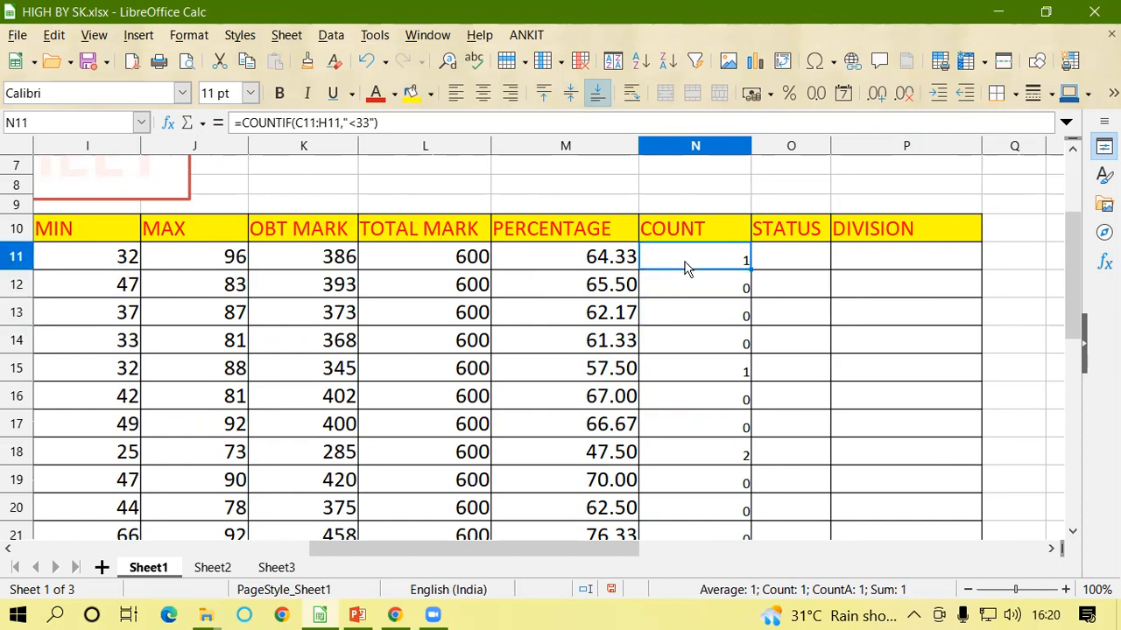
{"action": "left_click", "coordinate": [728, 291]}
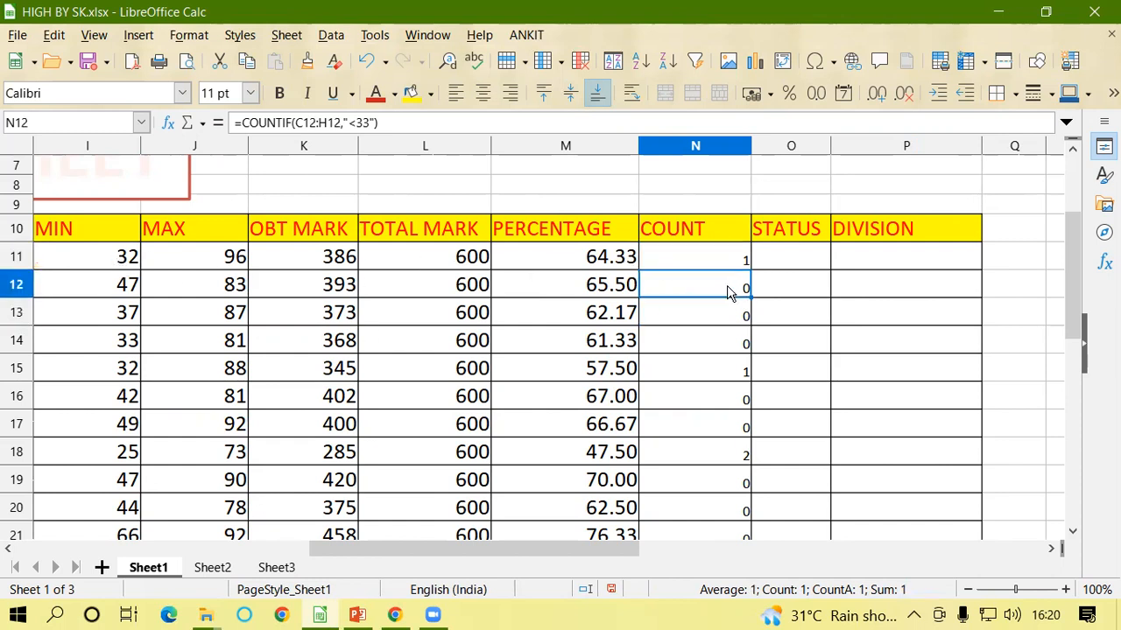
{"action": "left_click", "coordinate": [676, 259]}
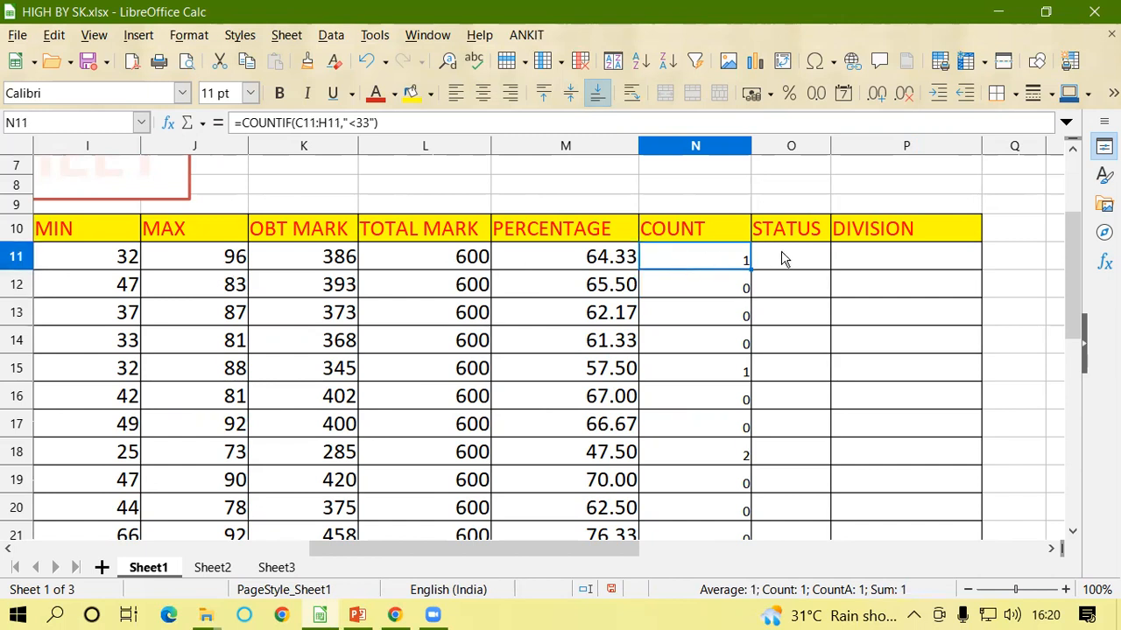
{"action": "left_click", "coordinate": [781, 256]}
{"action": "left_click", "coordinate": [690, 294]}
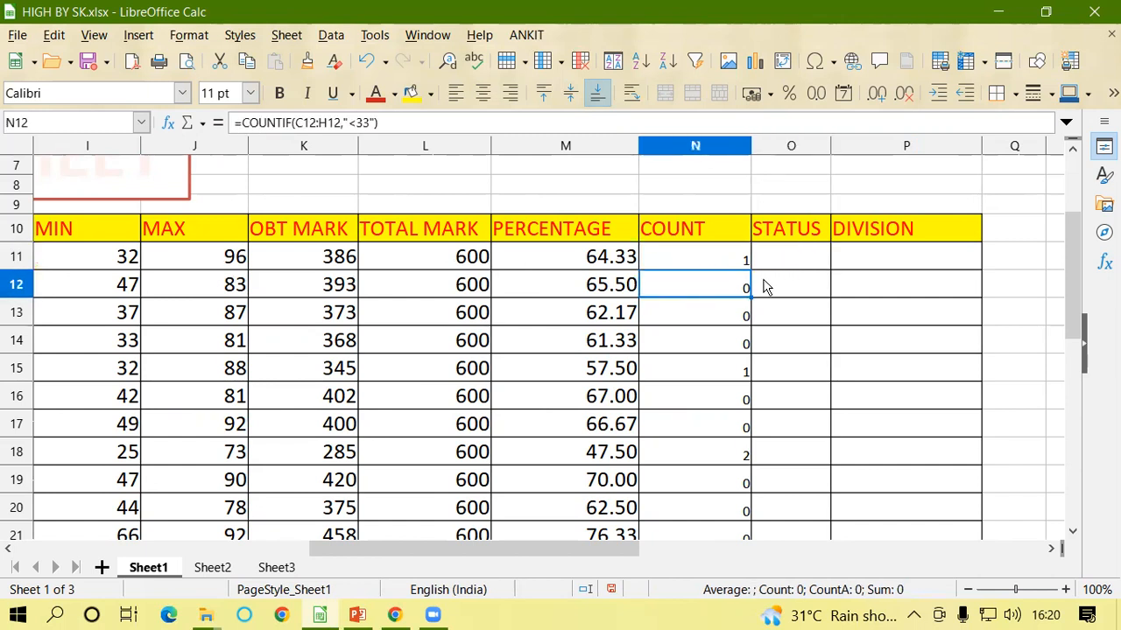
{"action": "left_click", "coordinate": [785, 289]}
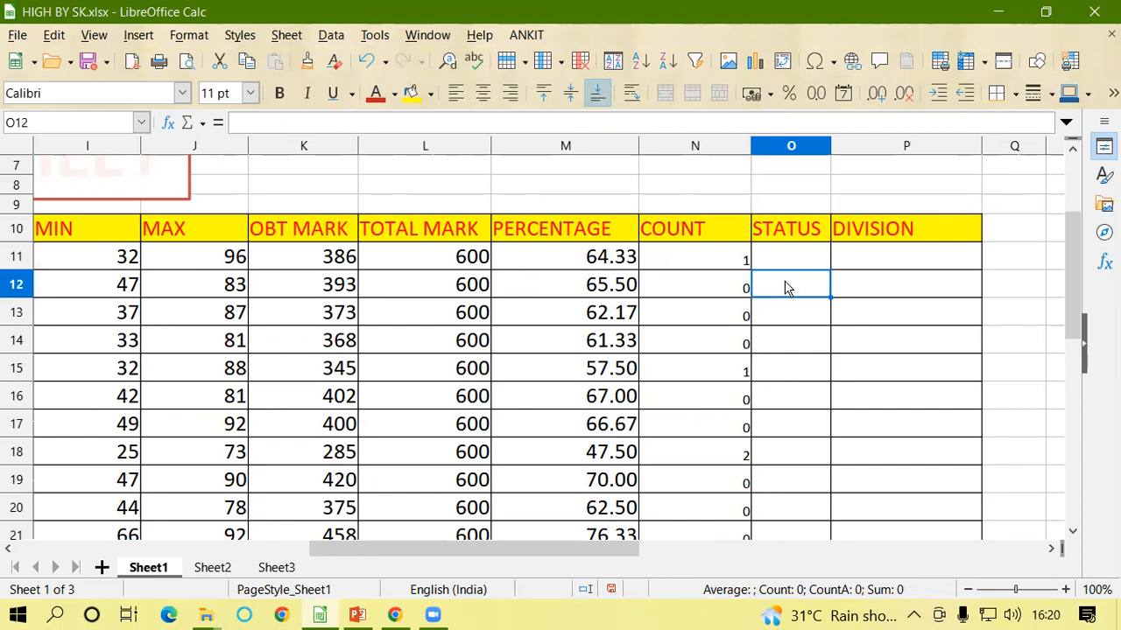
{"action": "left_click", "coordinate": [690, 260]}
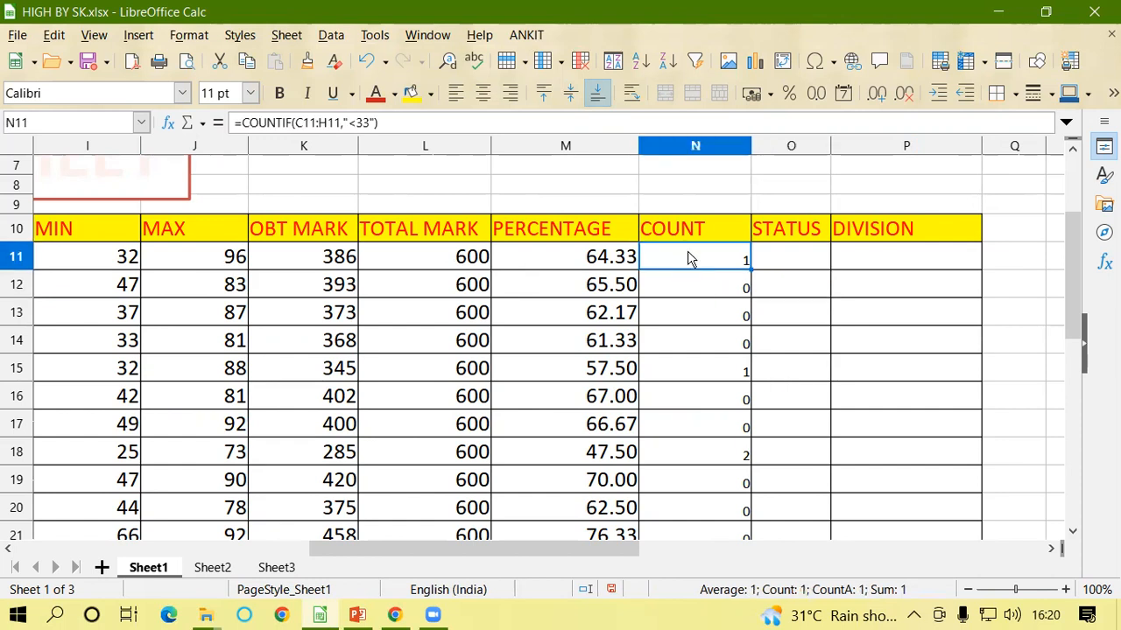
- Begin the STATUS formula in O11 with =if(N11=0,"Pass" so that a zero count returns Pass
{"action": "left_click", "coordinate": [799, 256]}
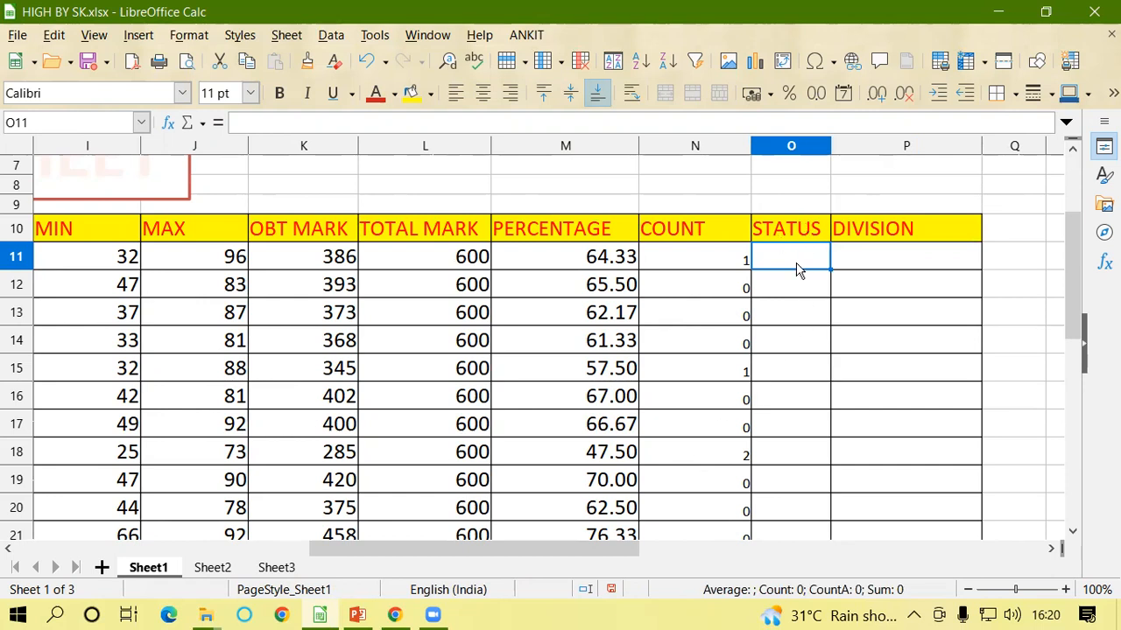
{"action": "type", "text": "="}
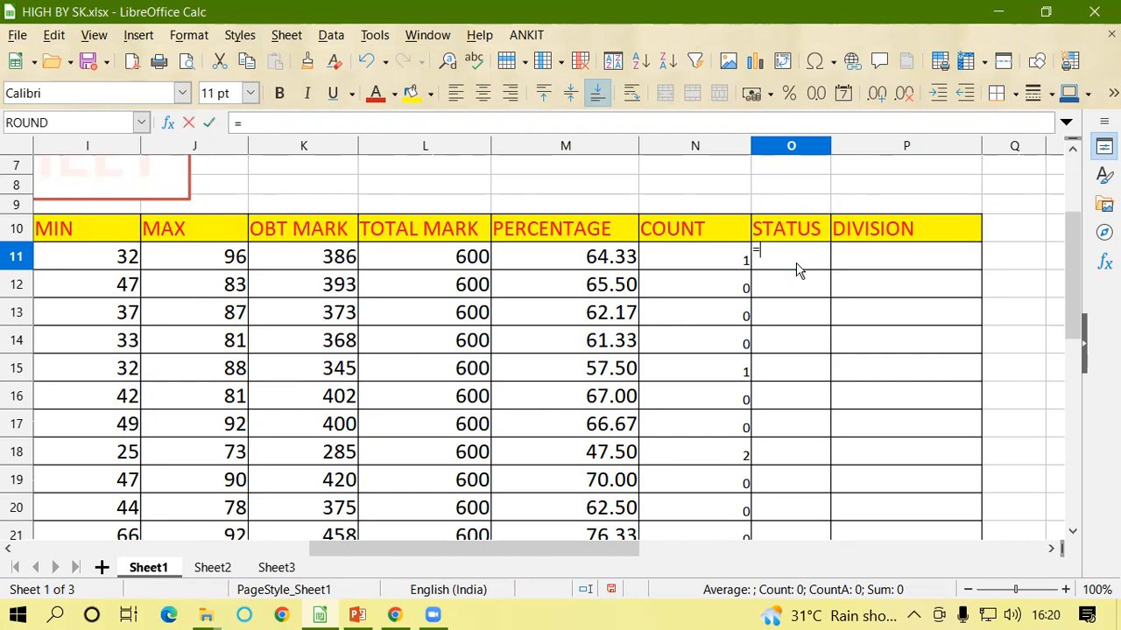
{"action": "type", "text": "if"}
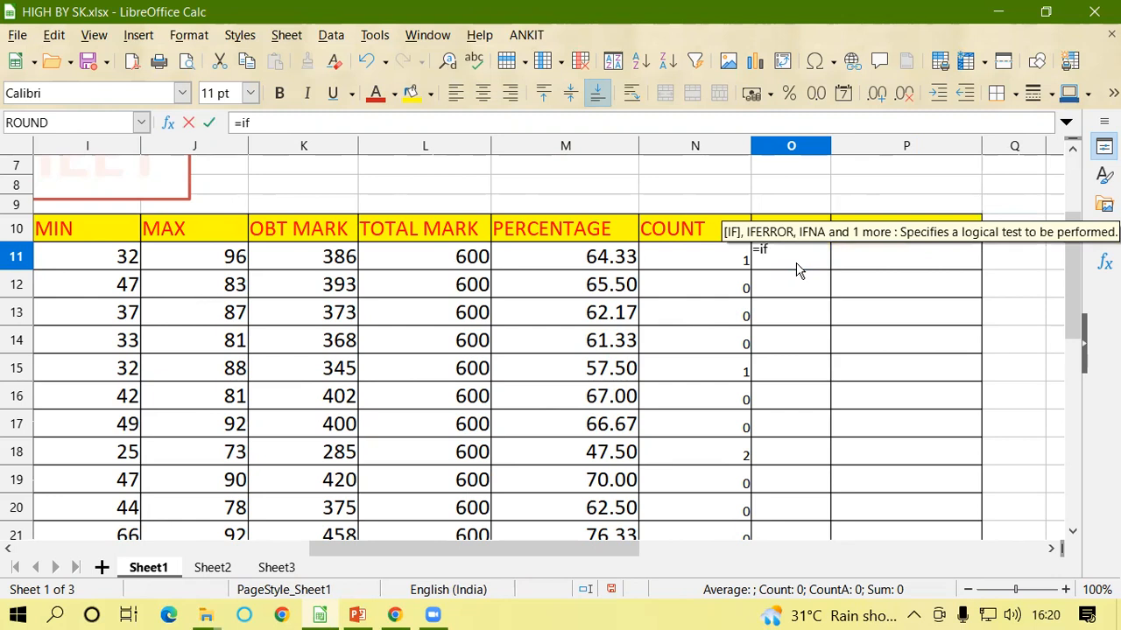
{"action": "type", "text": "("}
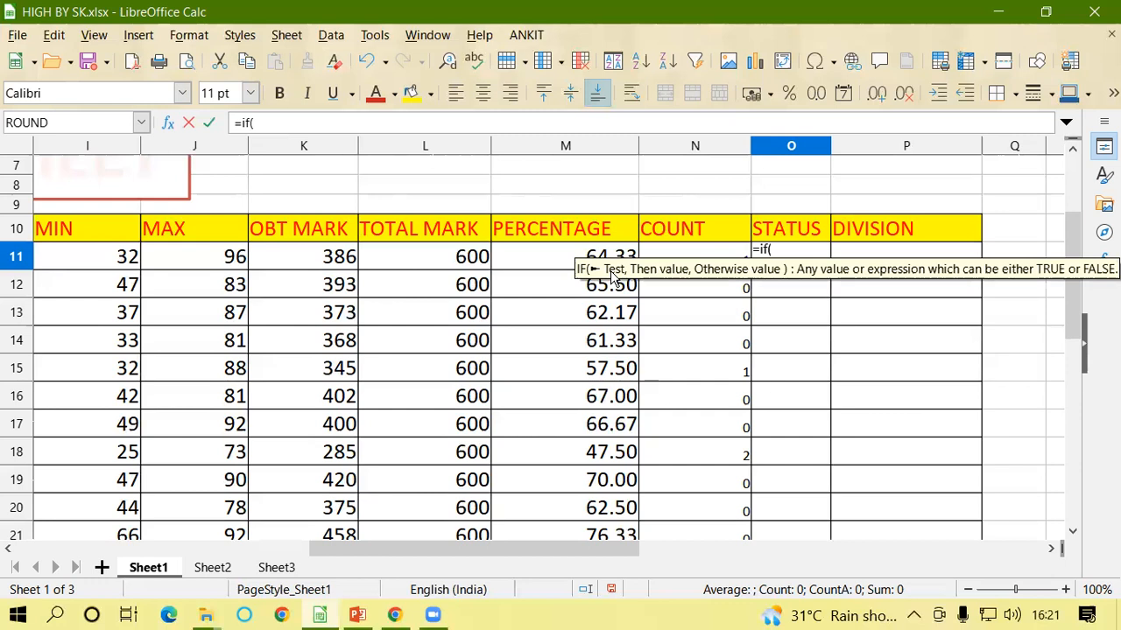
{"action": "left_click", "coordinate": [674, 259]}
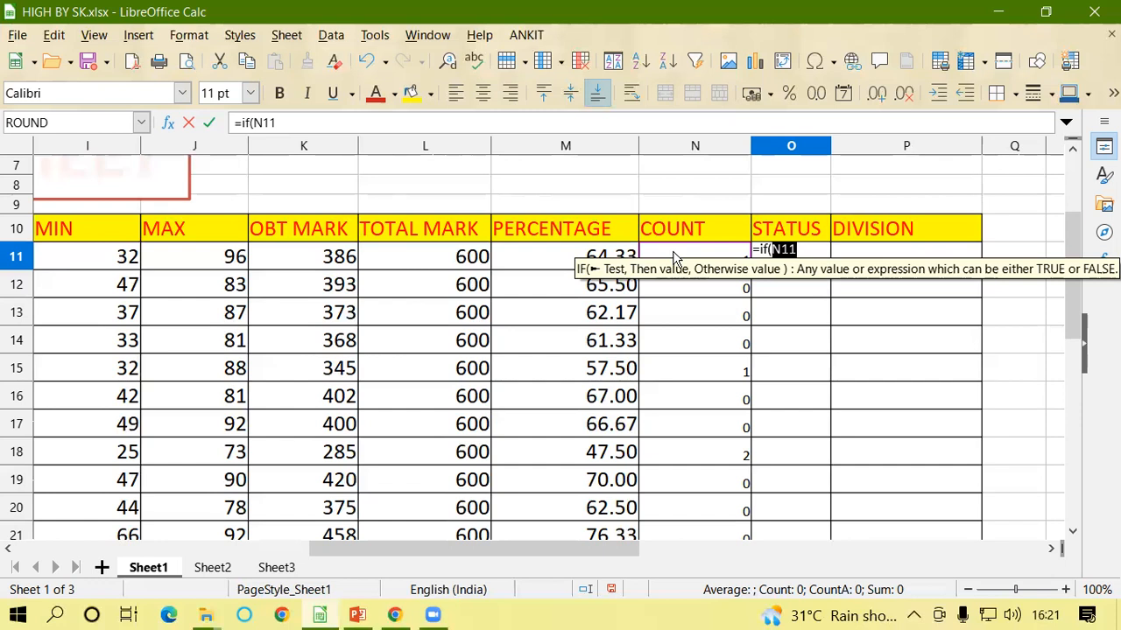
{"action": "type", "text": "=0"}
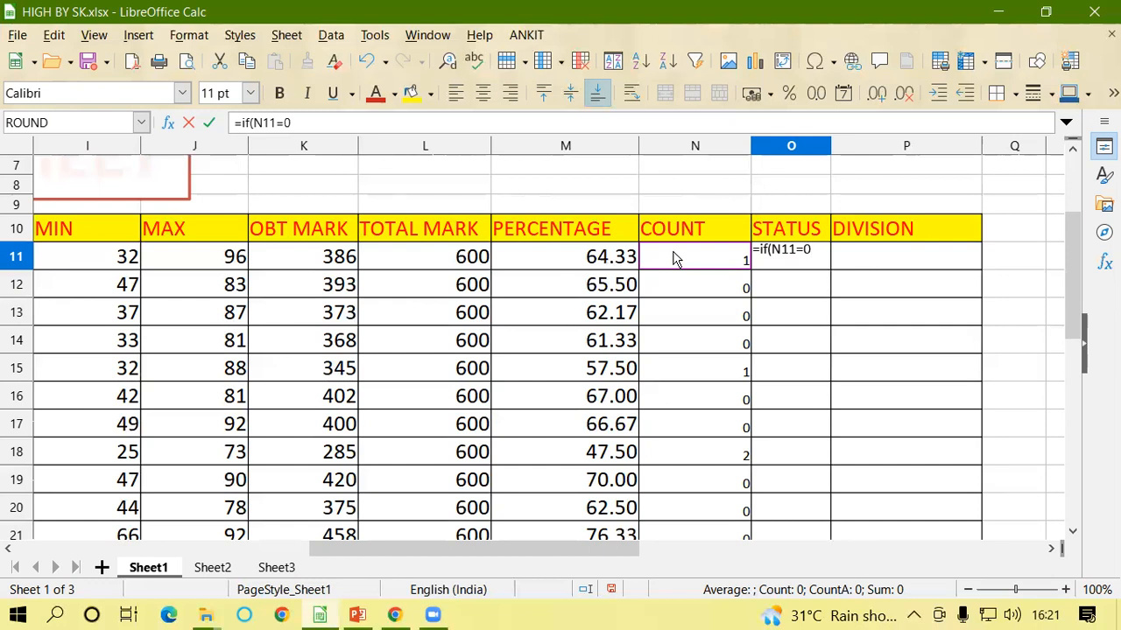
{"action": "type", "text": ","}
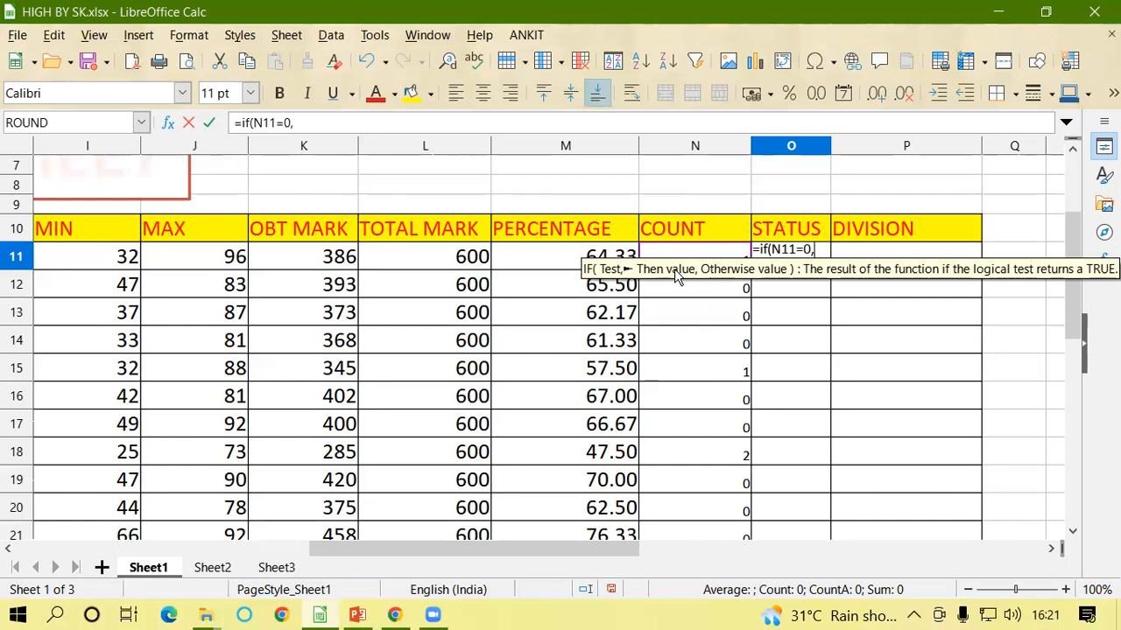
{"action": "type", "text": "\""}
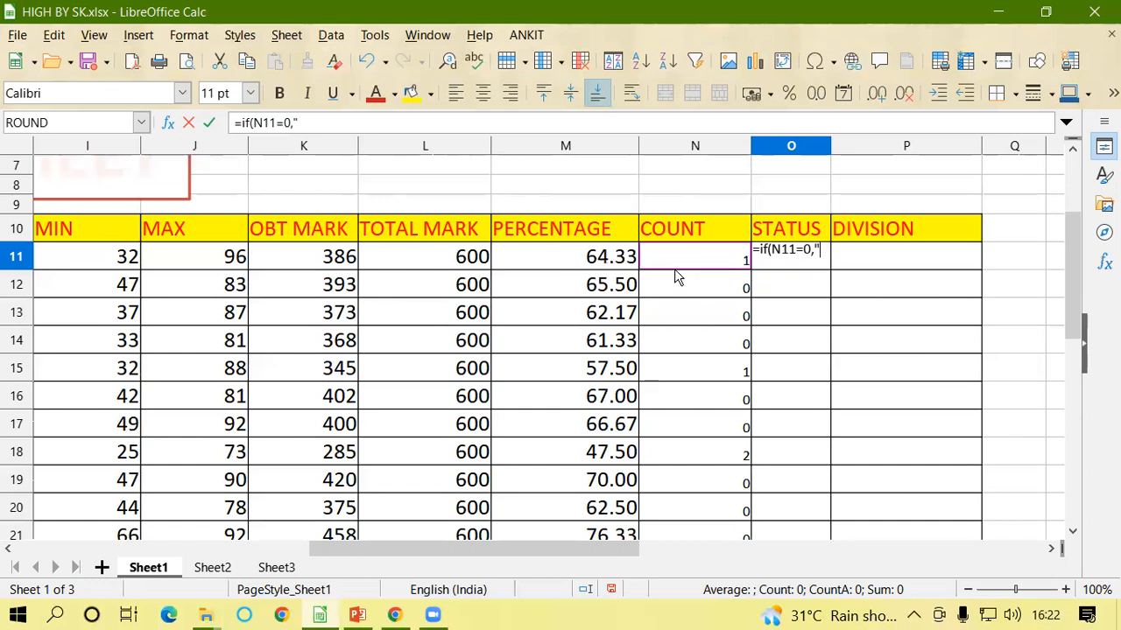
{"action": "type", "text": "Pass"}
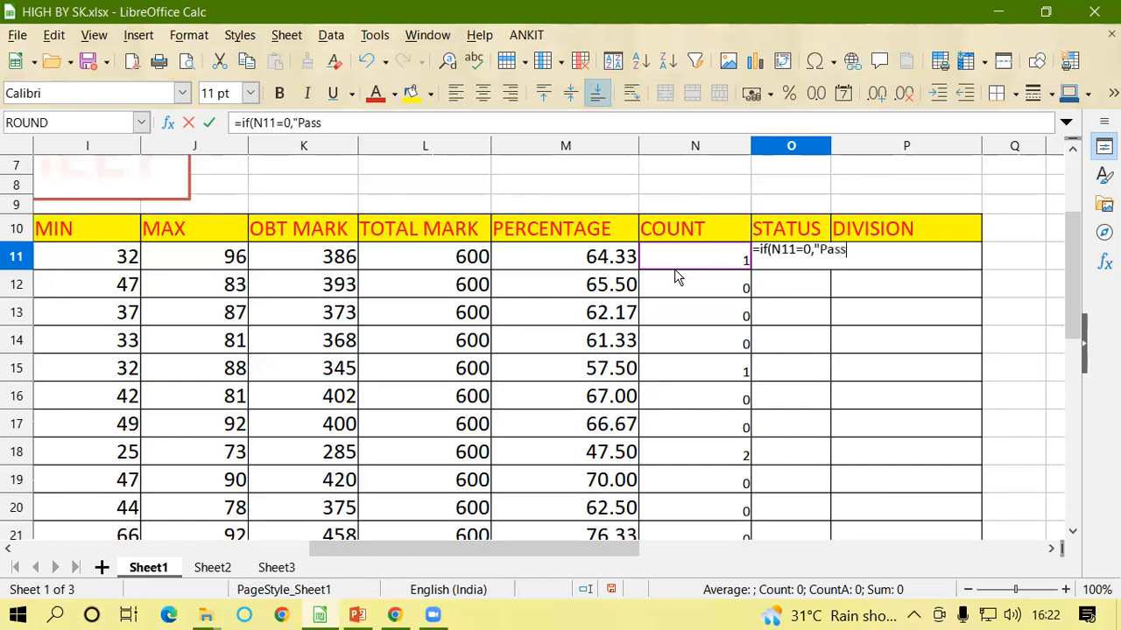
{"action": "type", "text": "\""}
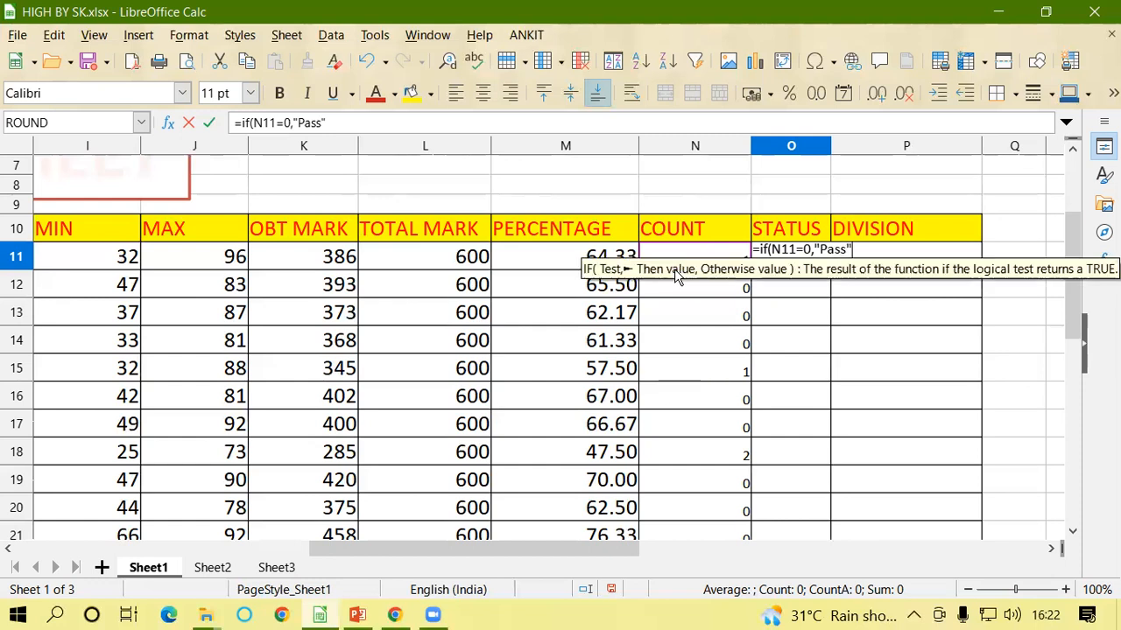
- Nest a second IF in the O11 formula, testing N11=1 and returning "sp" when true
{"action": "type", "text": ","}
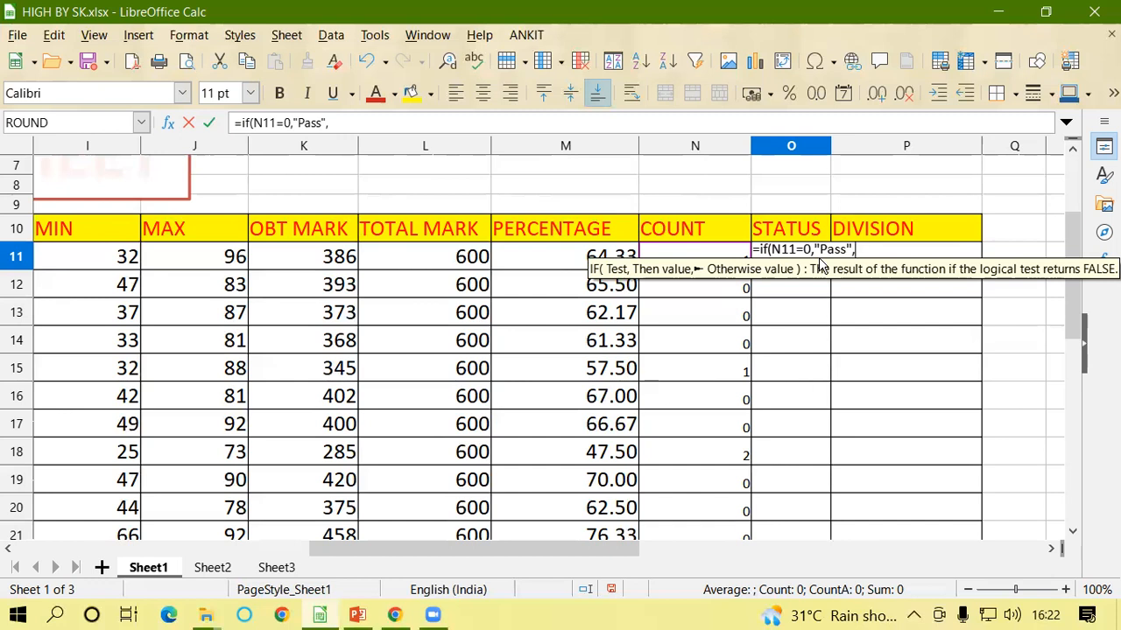
{"action": "type", "text": "if"}
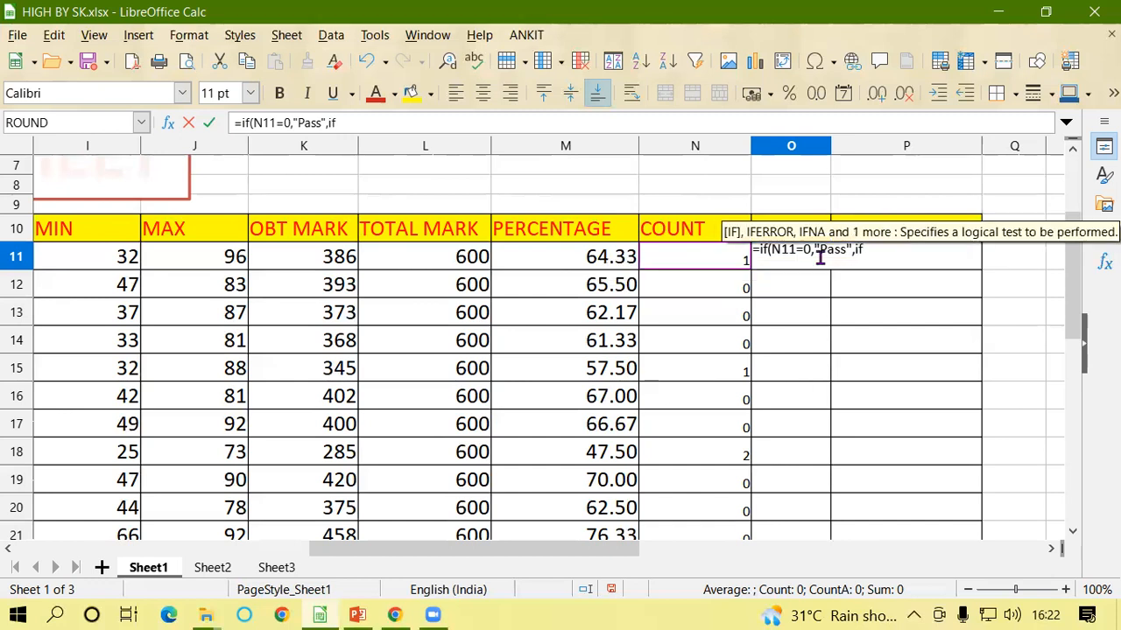
{"action": "type", "text": "("}
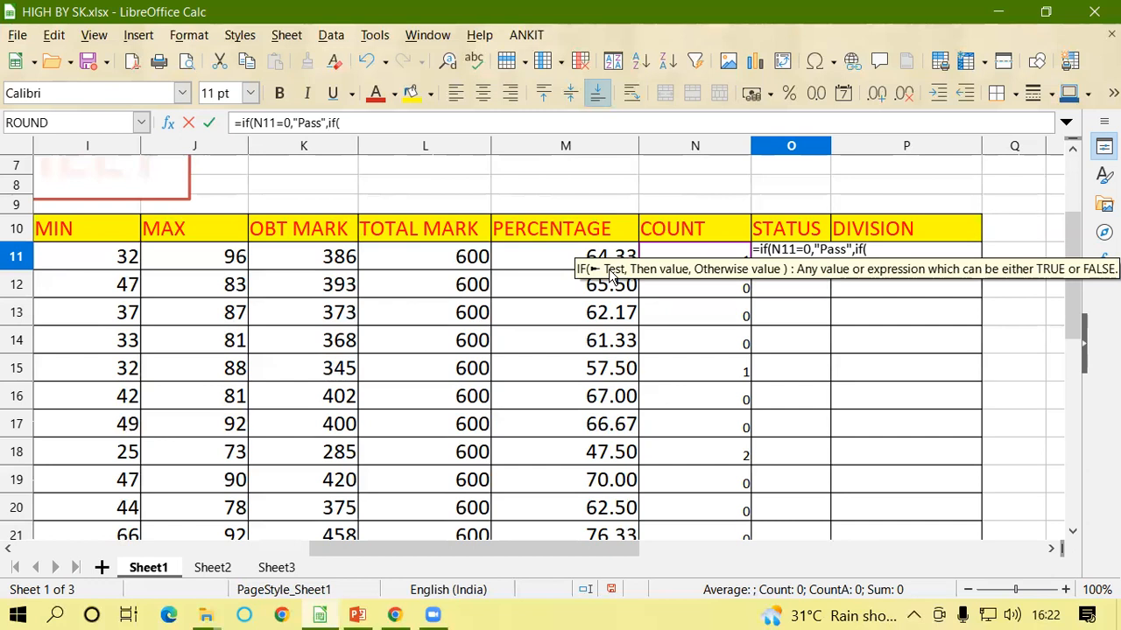
{"action": "left_click", "coordinate": [687, 256]}
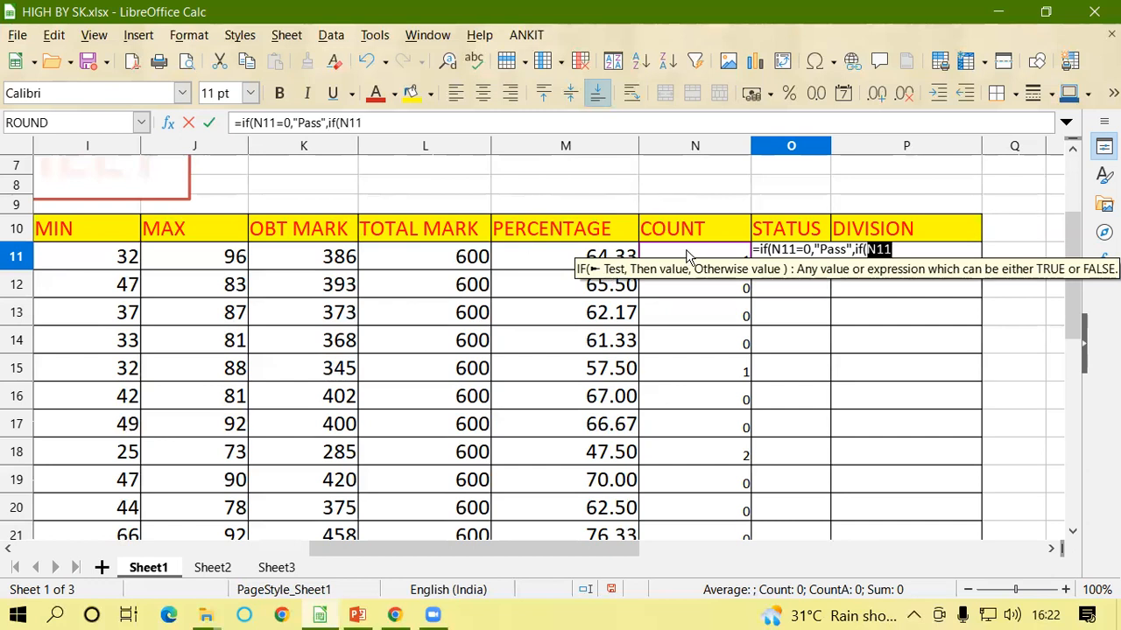
{"action": "type", "text": "="}
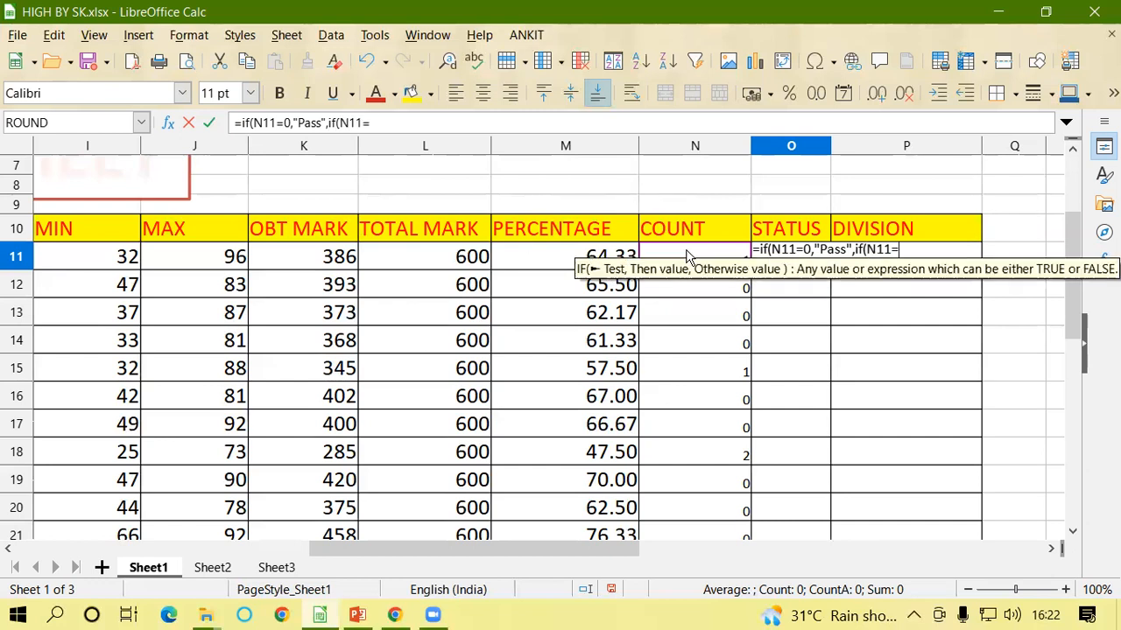
{"action": "type", "text": "1"}
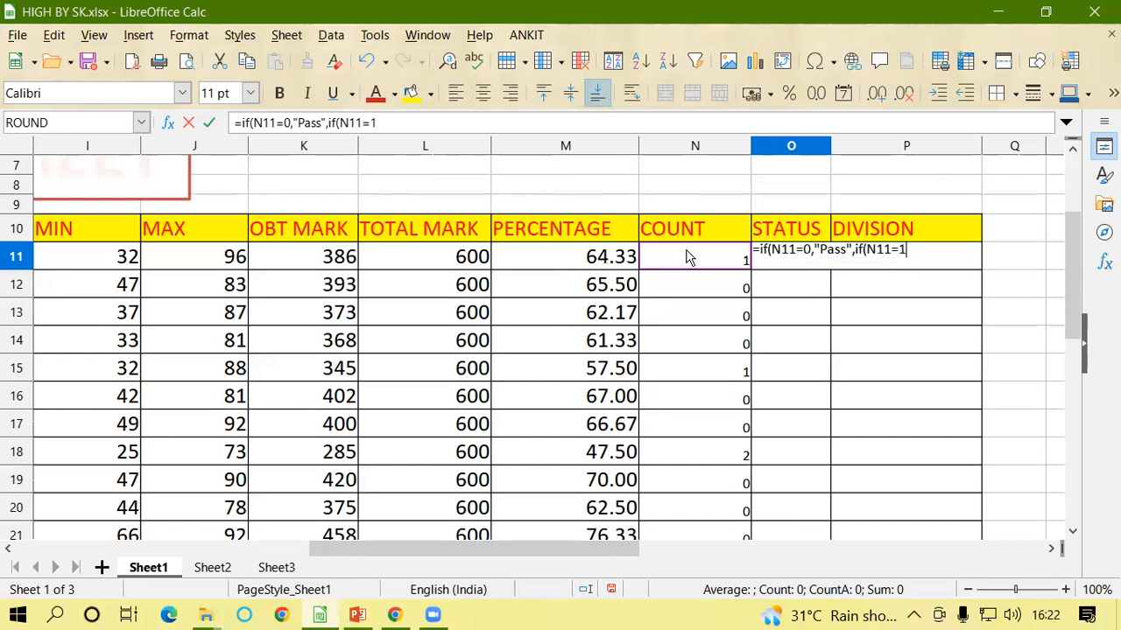
{"action": "type", "text": ","}
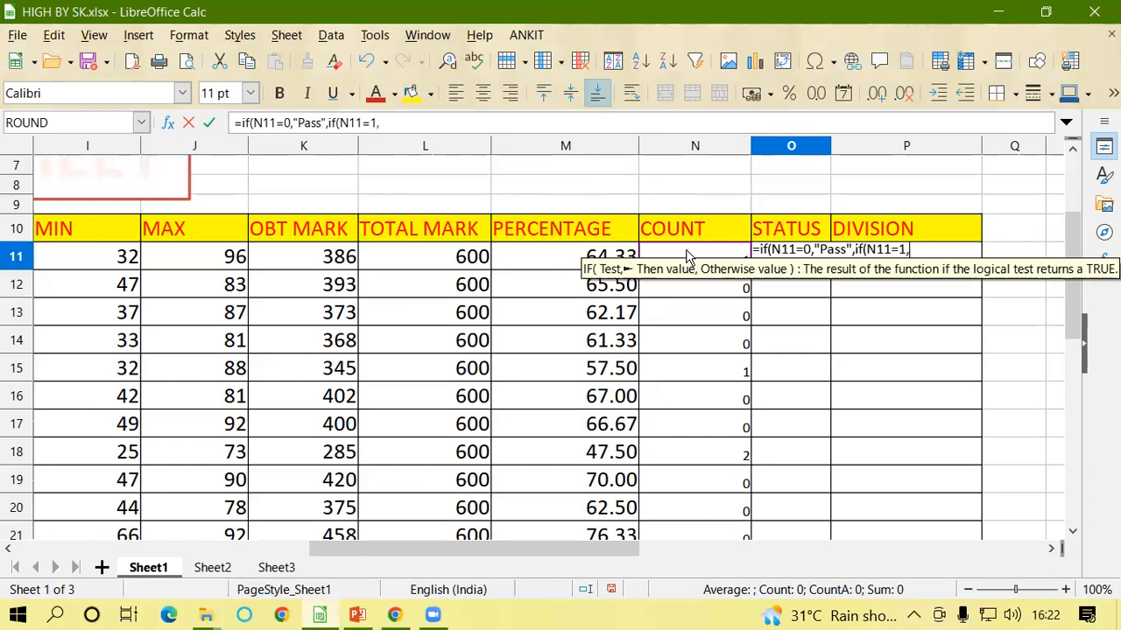
{"action": "type", "text": "\"sp"}
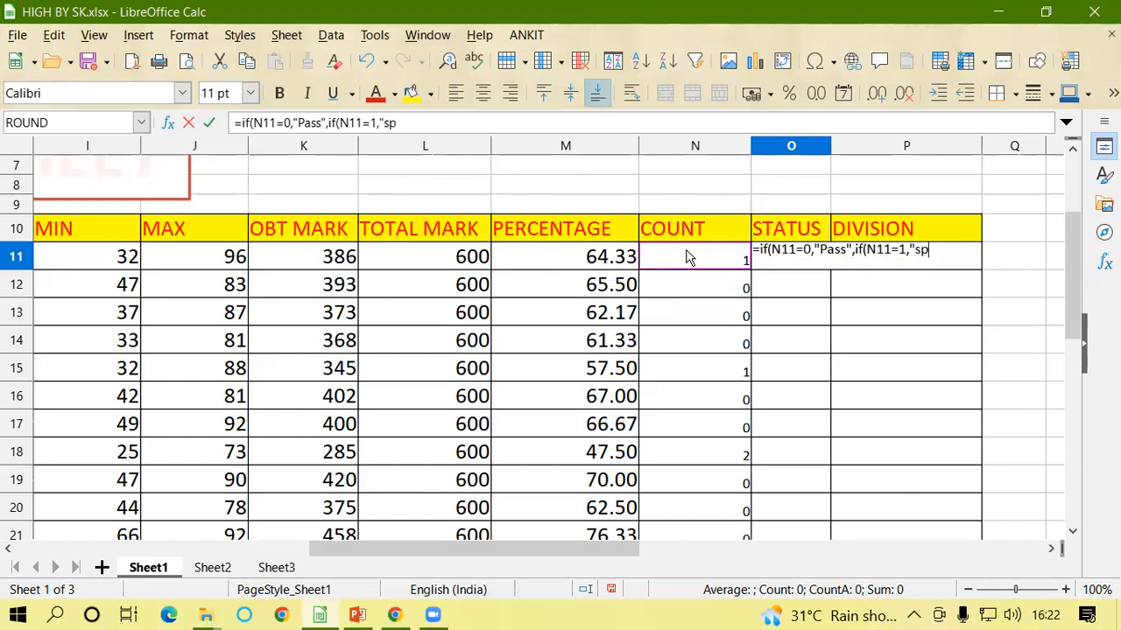
{"action": "type", "text": "\""}
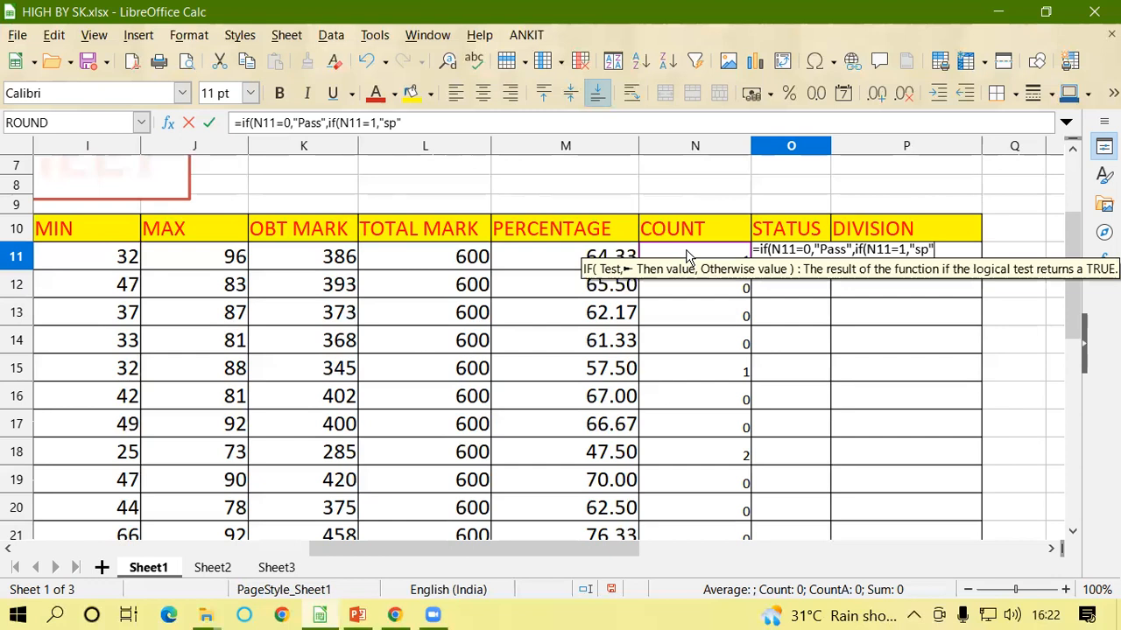
- Complete the O11 formula with "Fail" as the otherwise value, close both IF functions and enter it
{"action": "type", "text": ","}
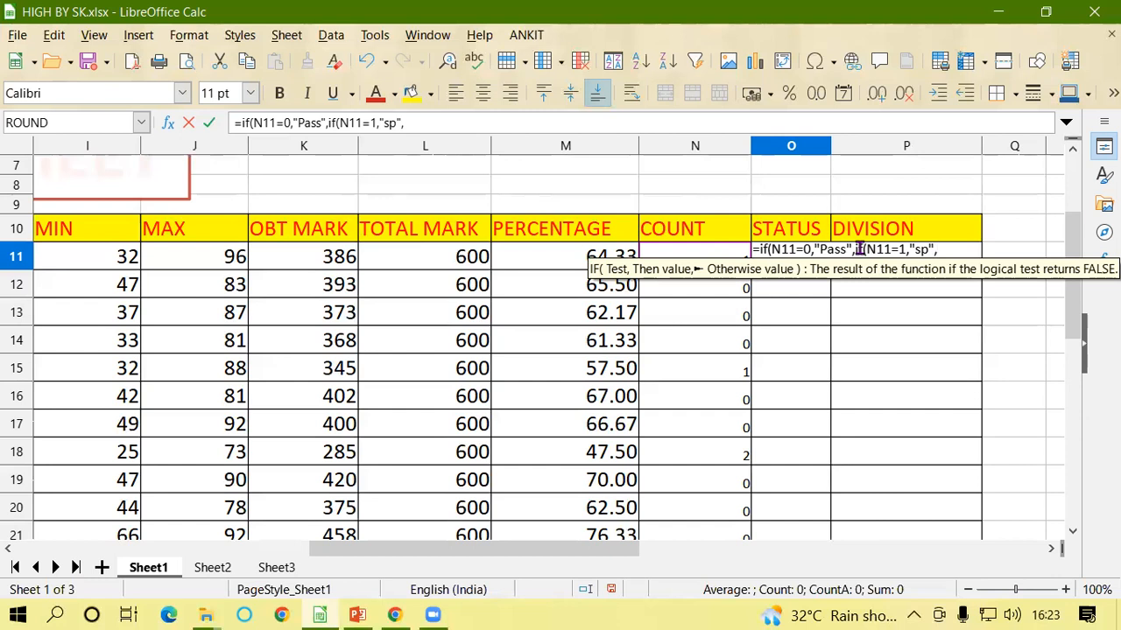
{"action": "type", "text": "\""}
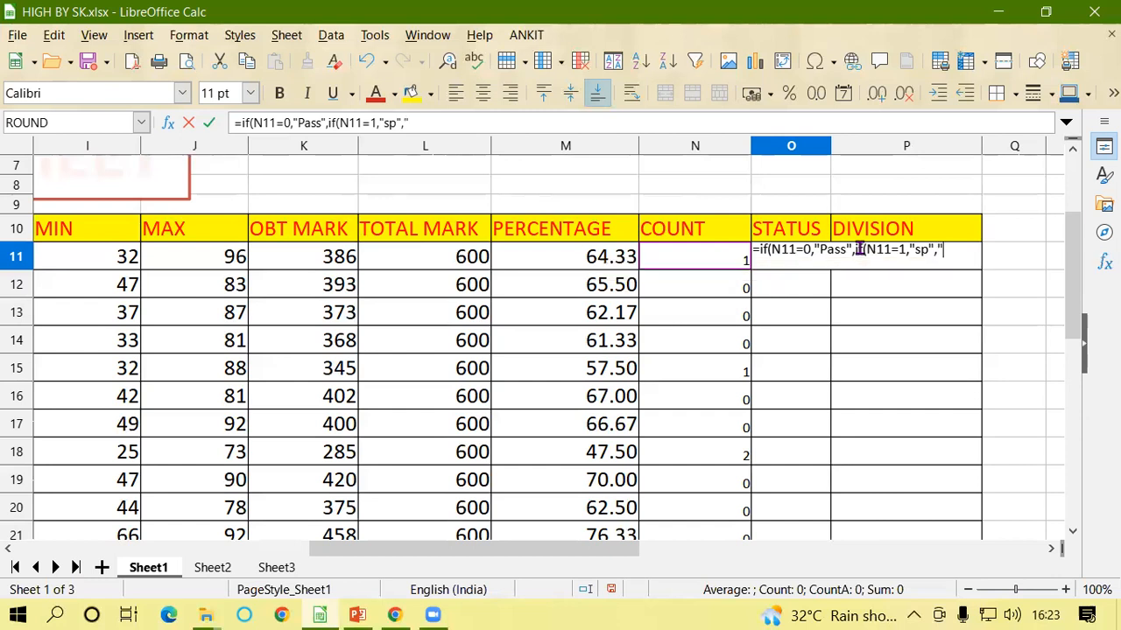
{"action": "type", "text": "Fail"}
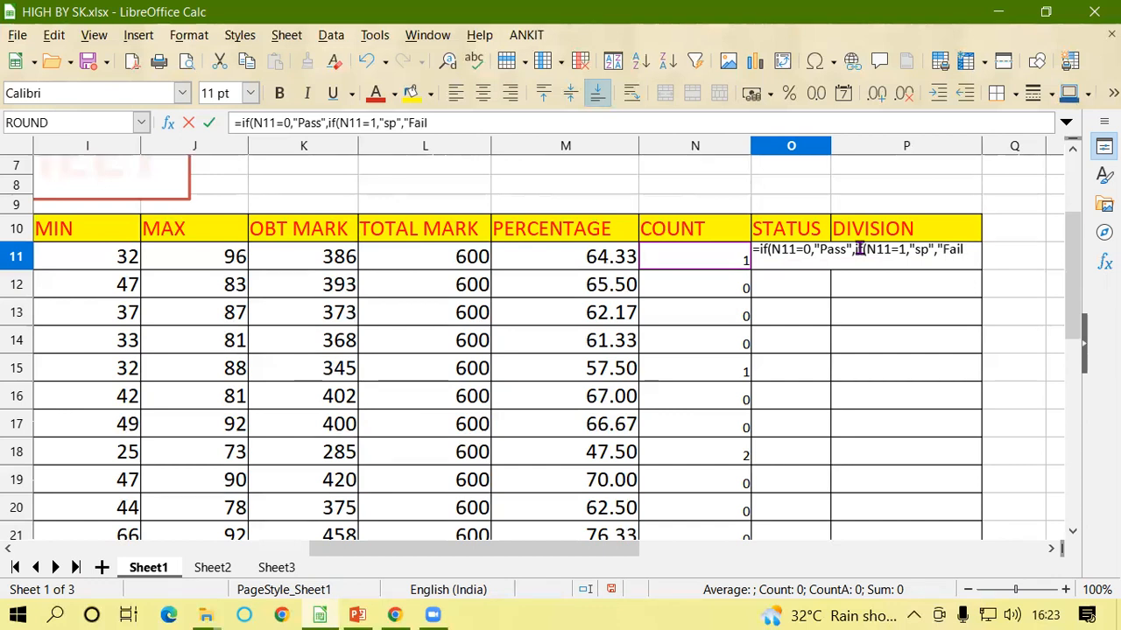
{"action": "type", "text": "\""}
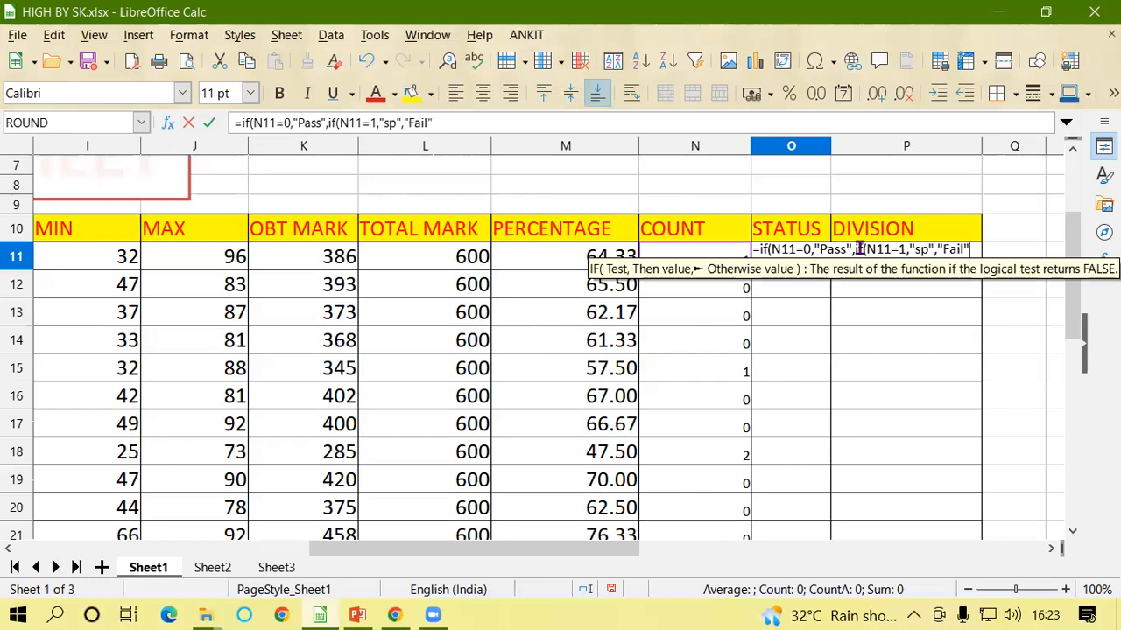
{"action": "type", "text": "))"}
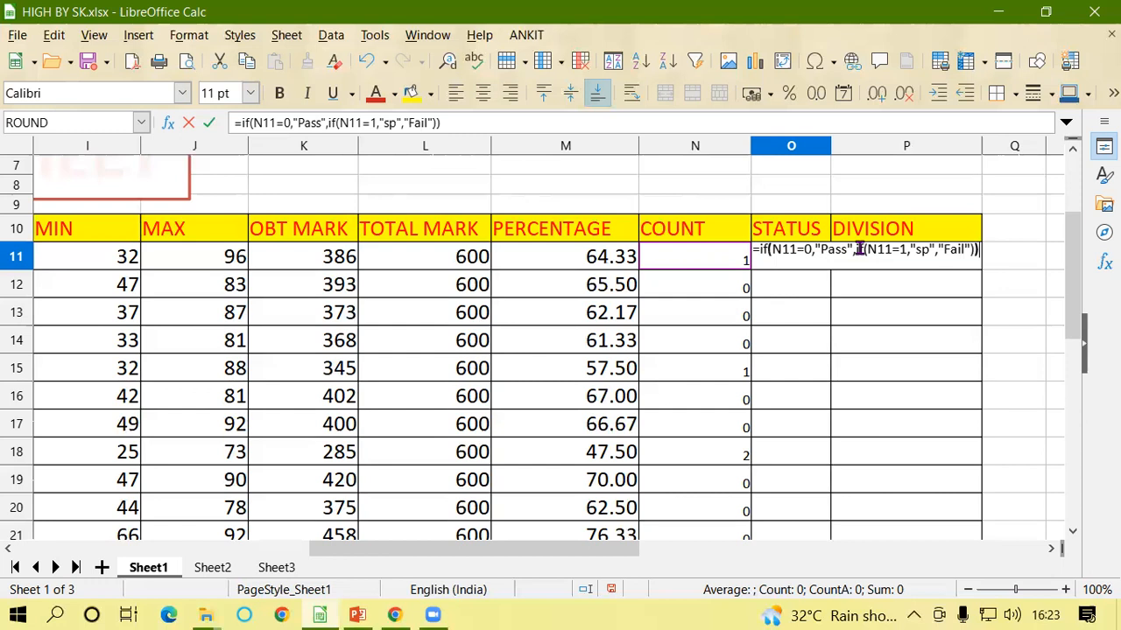
{"action": "key", "text": "Return"}
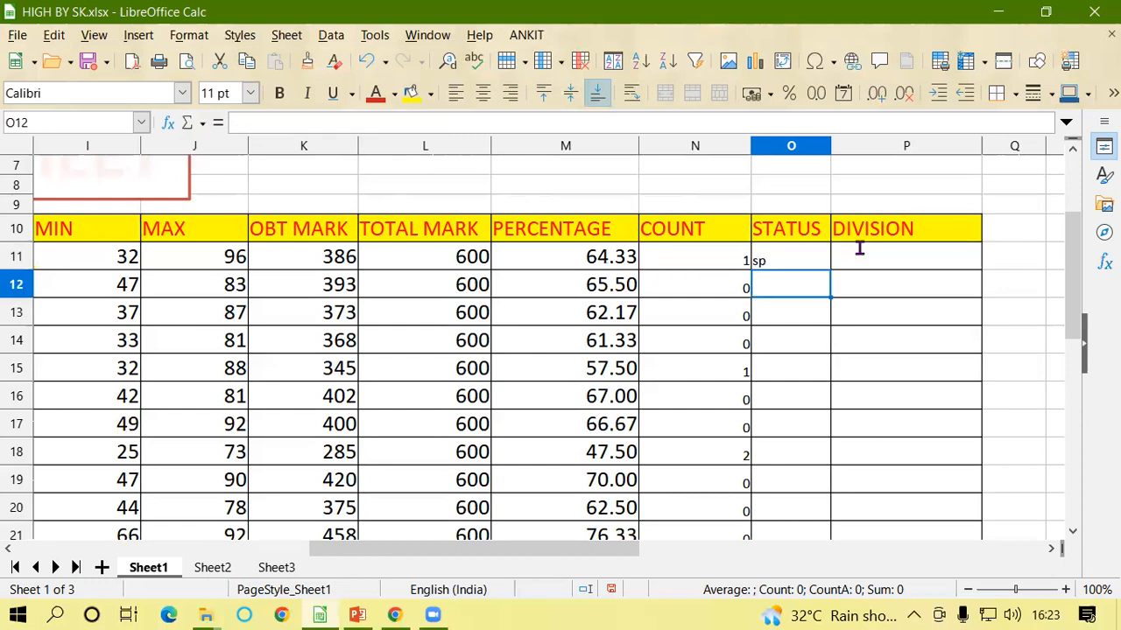
- Fill the STATUS formula from O11 down through O25
{"action": "left_click", "coordinate": [795, 254]}
{"action": "left_click", "coordinate": [705, 265]}
{"action": "left_click", "coordinate": [787, 264]}
{"action": "left_click_drag", "start_coordinate": [829, 269], "coordinate": [839, 461]}
{"action": "scroll", "coordinate": [849, 376], "scroll_direction": "up", "scroll_amount": 2}
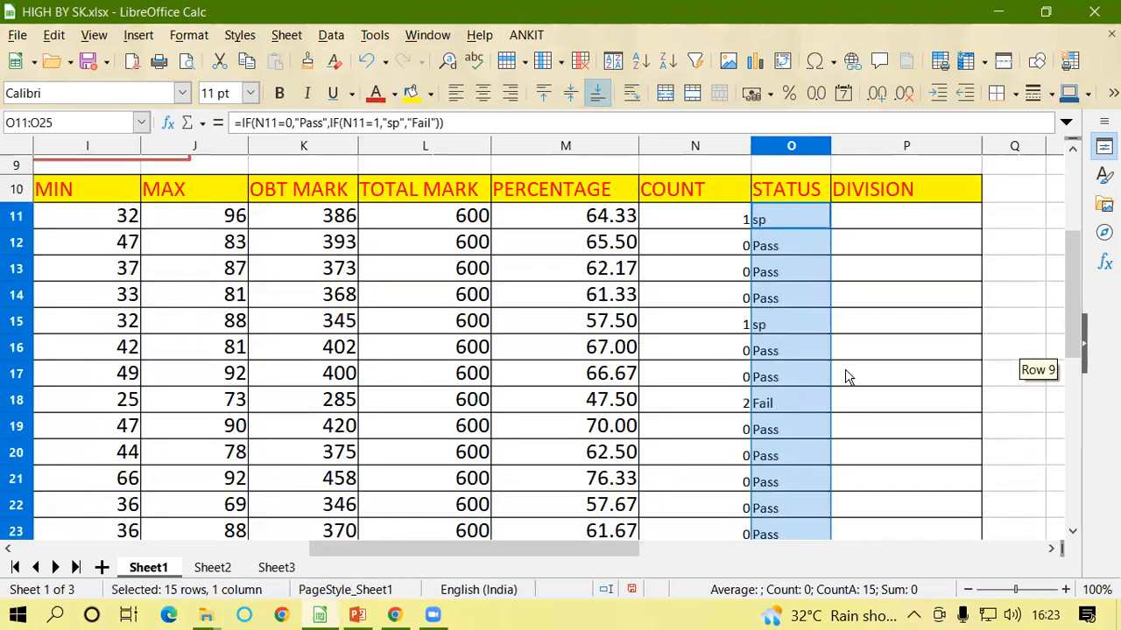
- Compare the COUNT values with the STATUS results in rows 11, 12, 13, 15 and 18
{"action": "left_click", "coordinate": [704, 218]}
{"action": "left_click", "coordinate": [764, 223]}
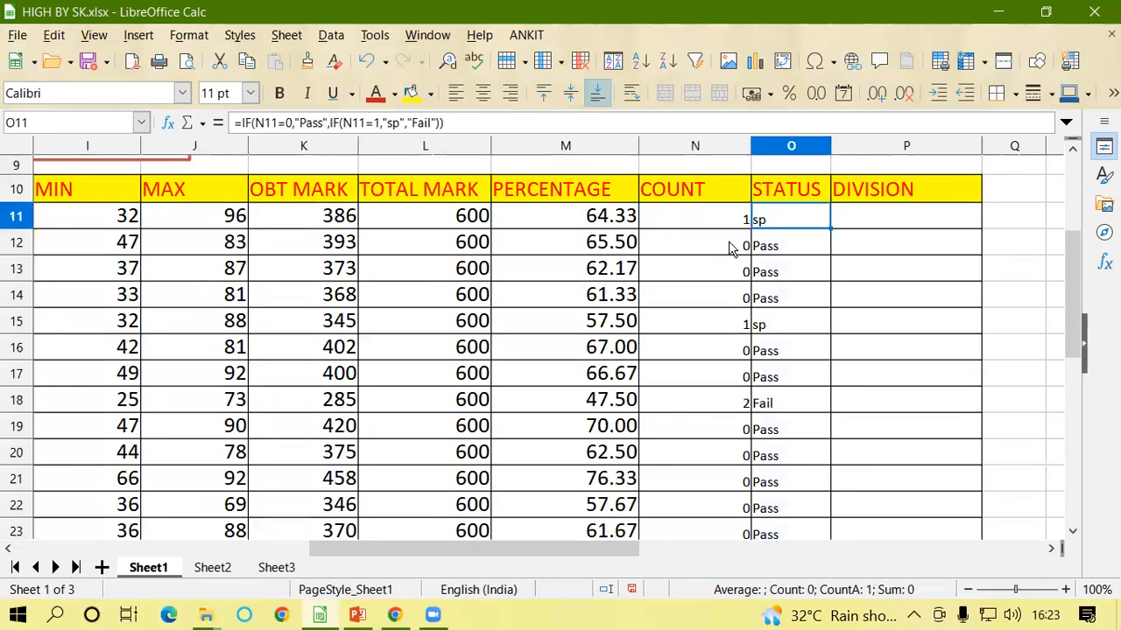
{"action": "left_click", "coordinate": [732, 245]}
{"action": "left_click", "coordinate": [762, 253]}
{"action": "left_click", "coordinate": [736, 273]}
{"action": "left_click", "coordinate": [791, 269]}
{"action": "left_click", "coordinate": [742, 324]}
{"action": "left_click", "coordinate": [783, 326]}
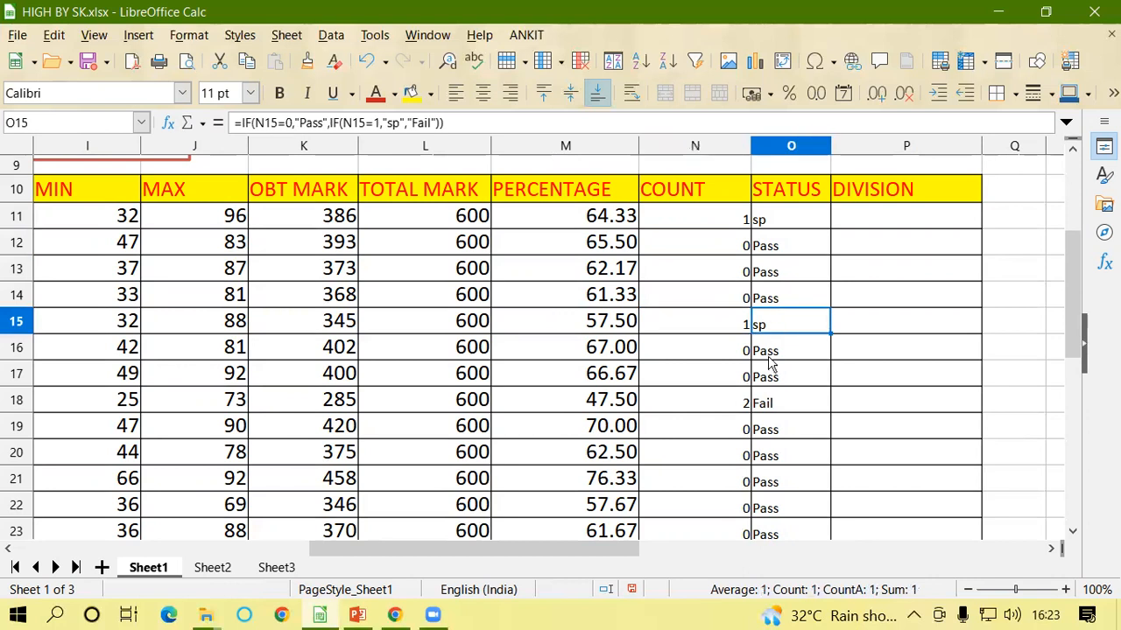
{"action": "left_click", "coordinate": [734, 405]}
{"action": "left_click", "coordinate": [788, 405]}
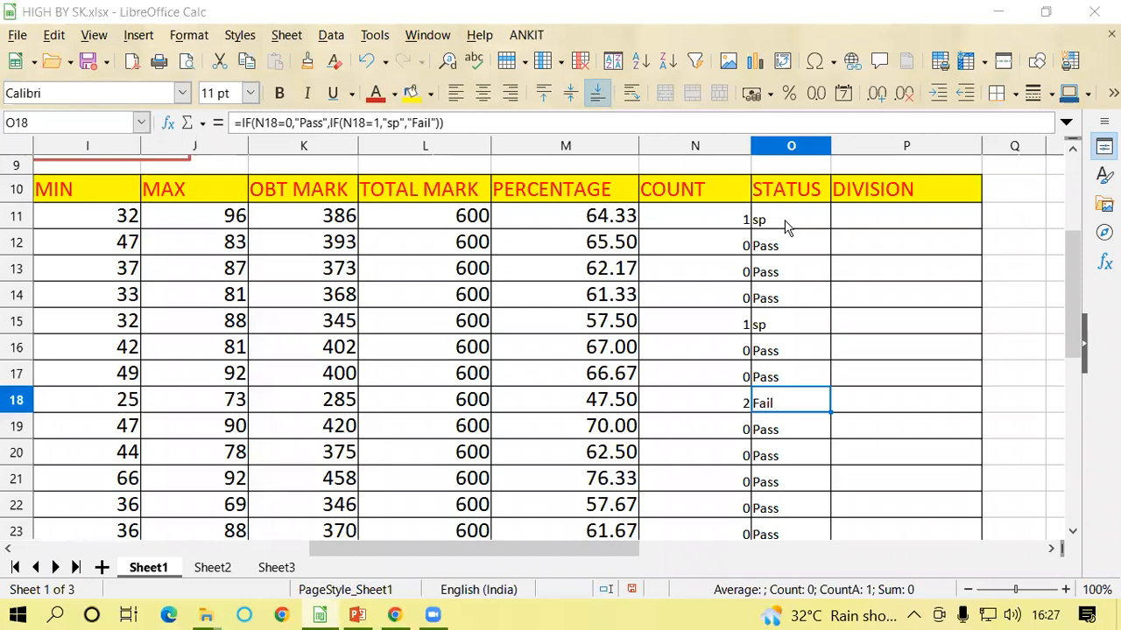
{"action": "left_click", "coordinate": [819, 214]}
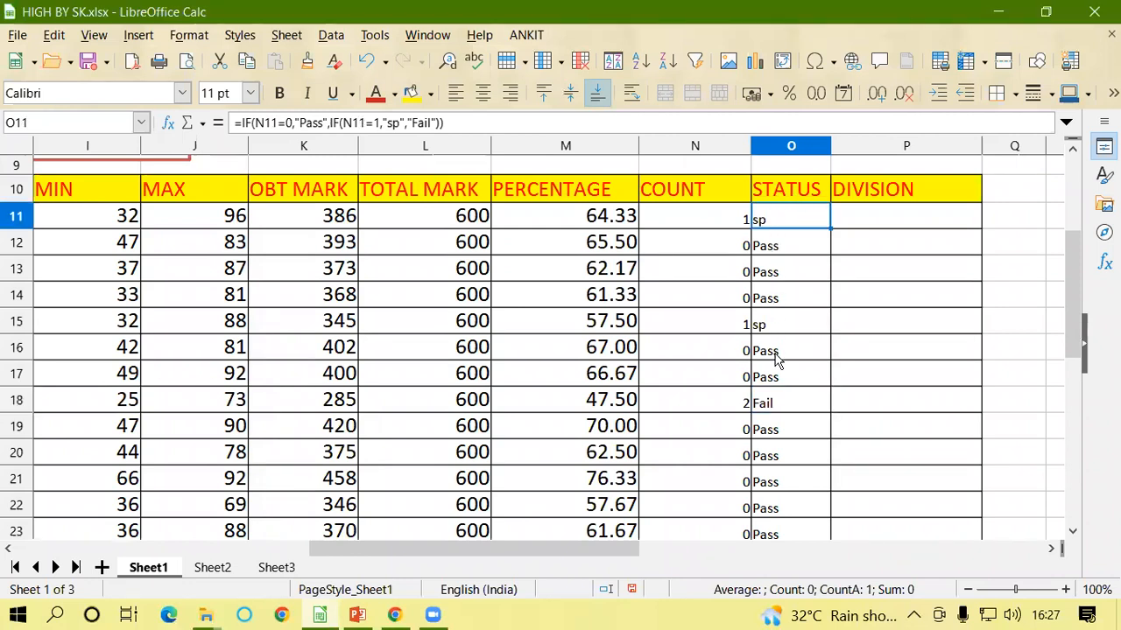
- Begin the DIVISION formula in P11 with =if(M11>=60,"First" so that 60 percent or more returns First
{"action": "left_click", "coordinate": [863, 218]}
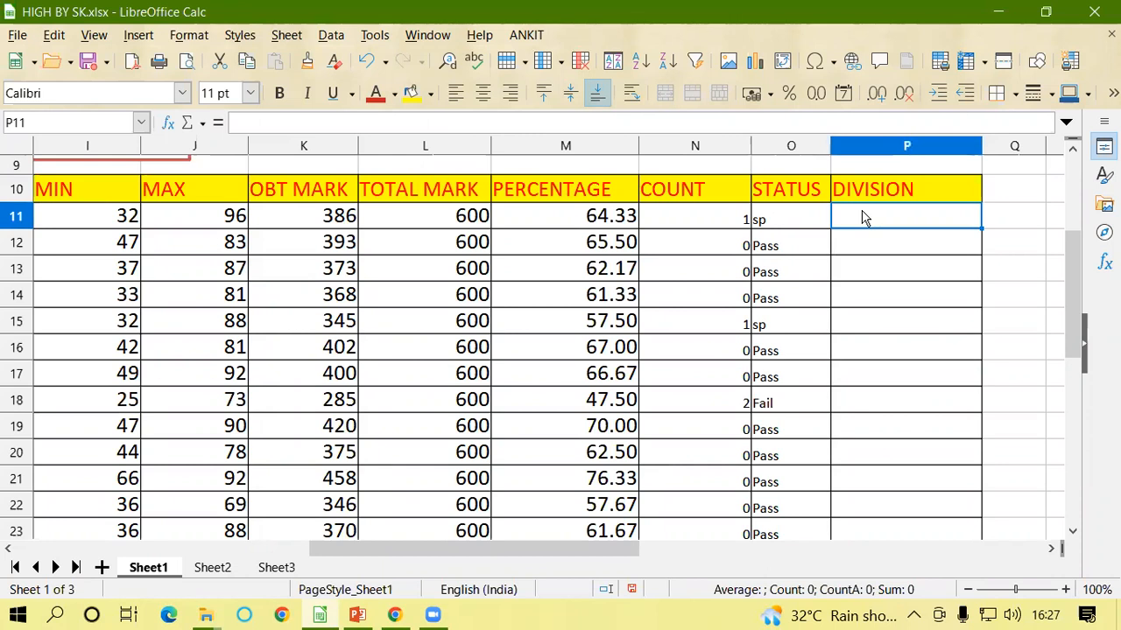
{"action": "type", "text": "="}
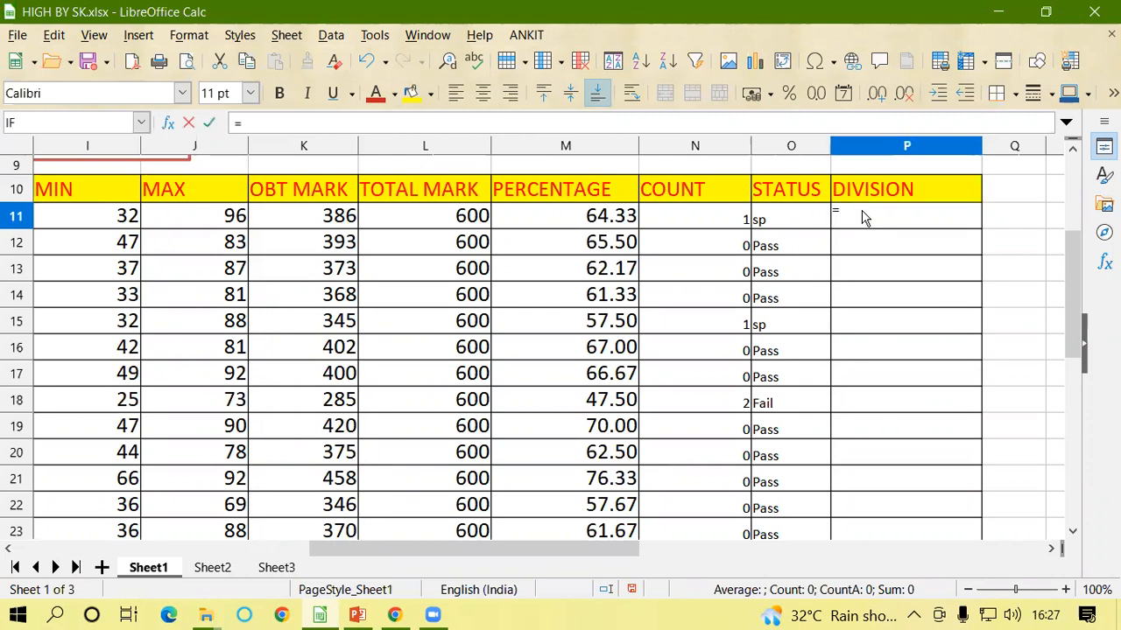
{"action": "type", "text": "if"}
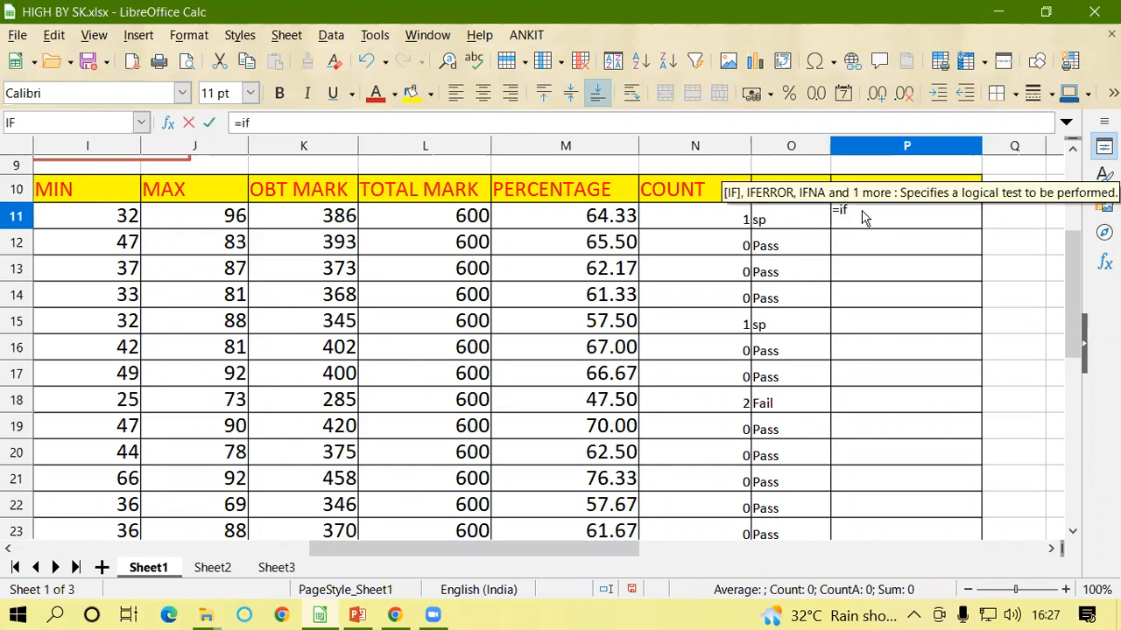
{"action": "type", "text": "("}
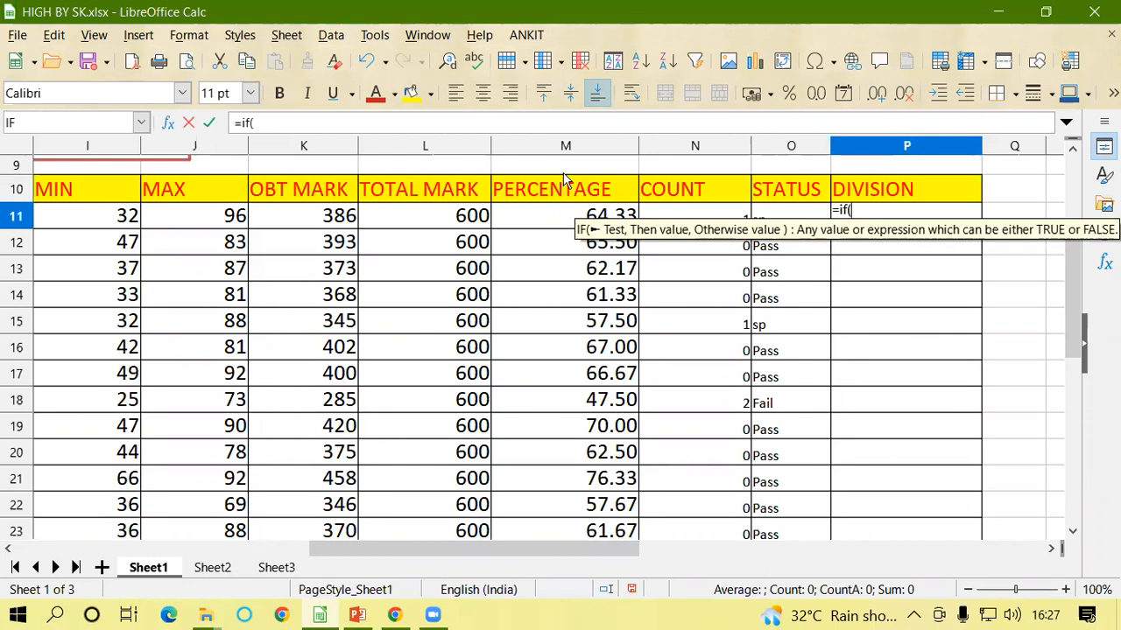
{"action": "left_click", "coordinate": [543, 220]}
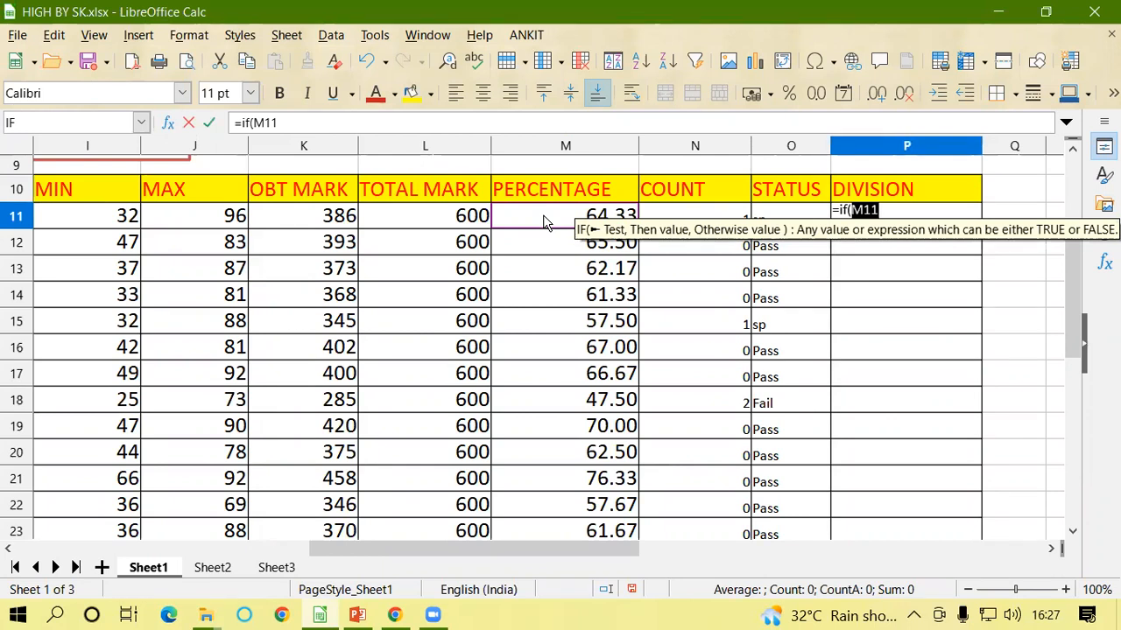
{"action": "left_click", "coordinate": [882, 210]}
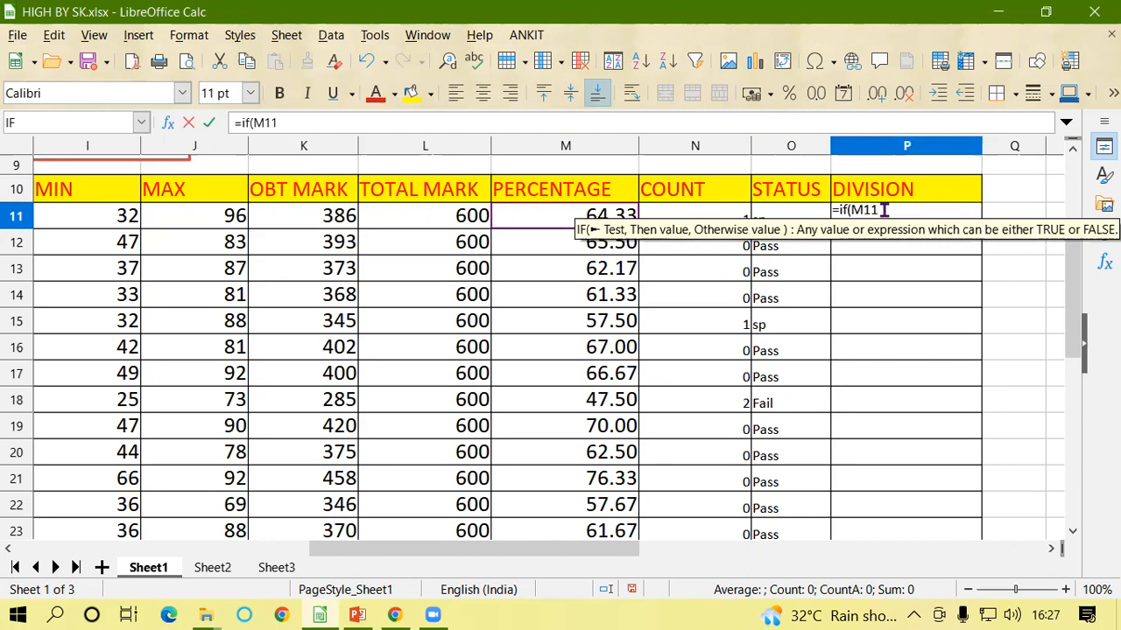
{"action": "type", "text": ">=6"}
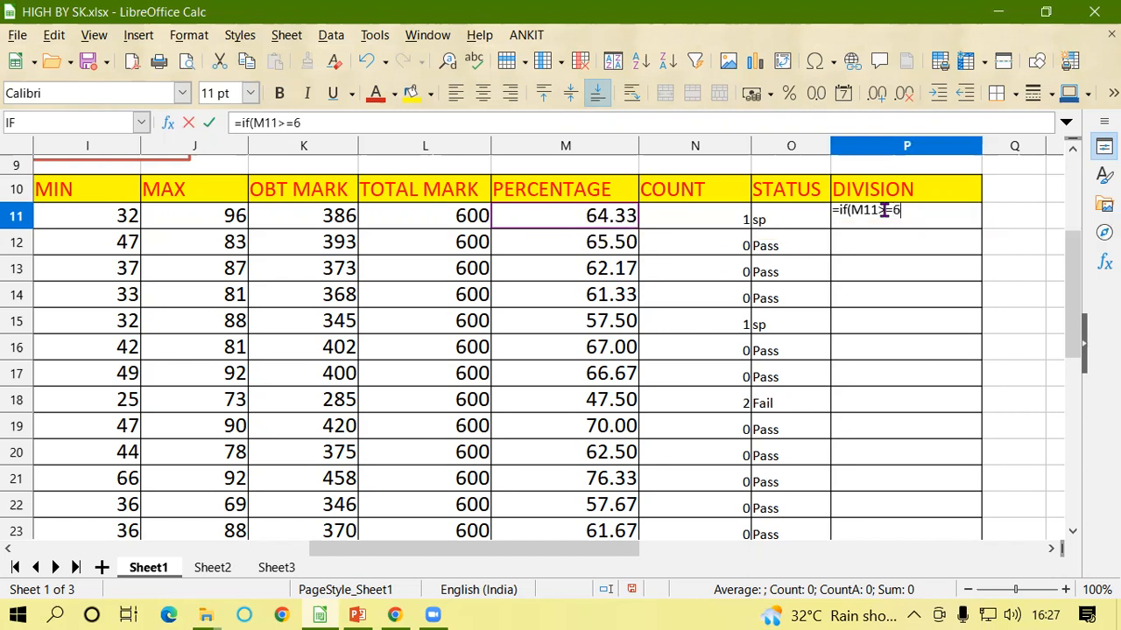
{"action": "type", "text": "0,"}
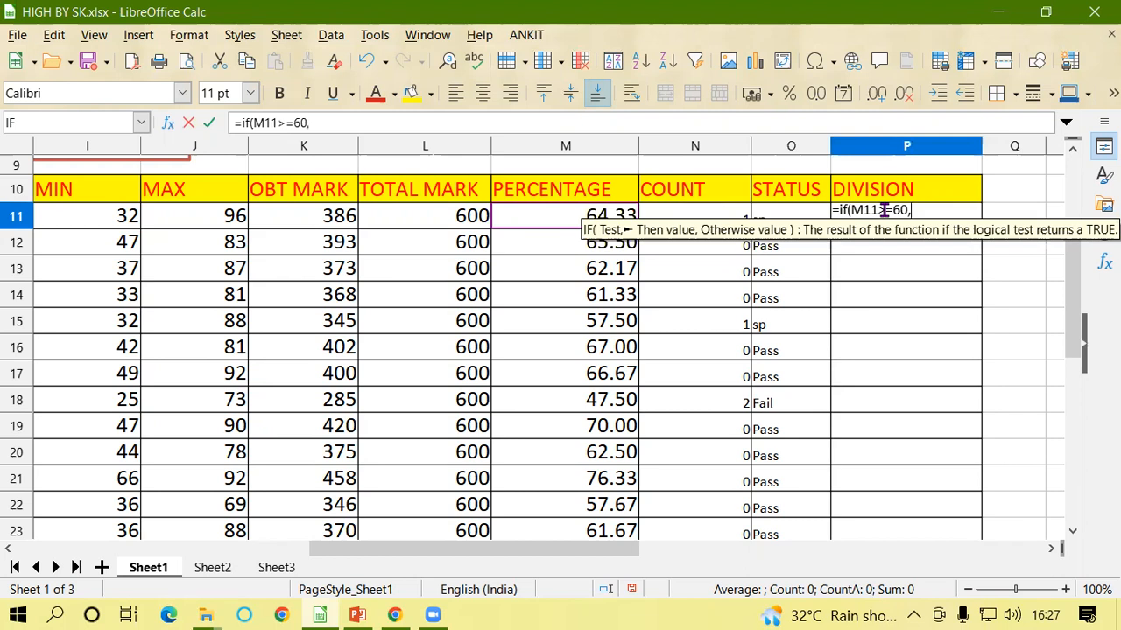
{"action": "type", "text": "\"First"}
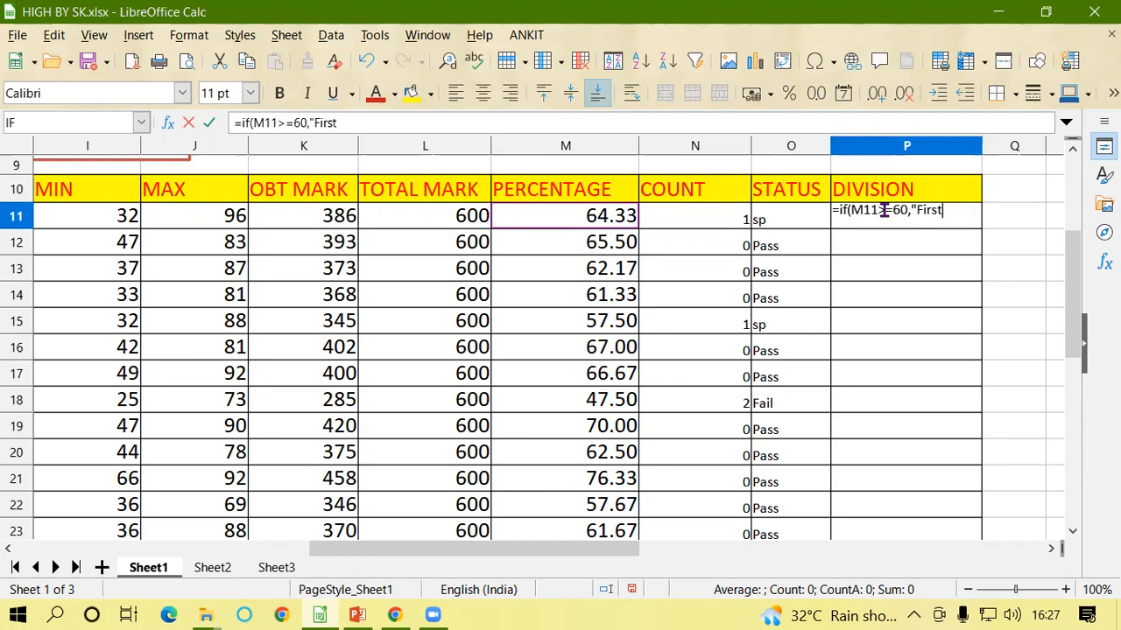
{"action": "type", "text": "\""}
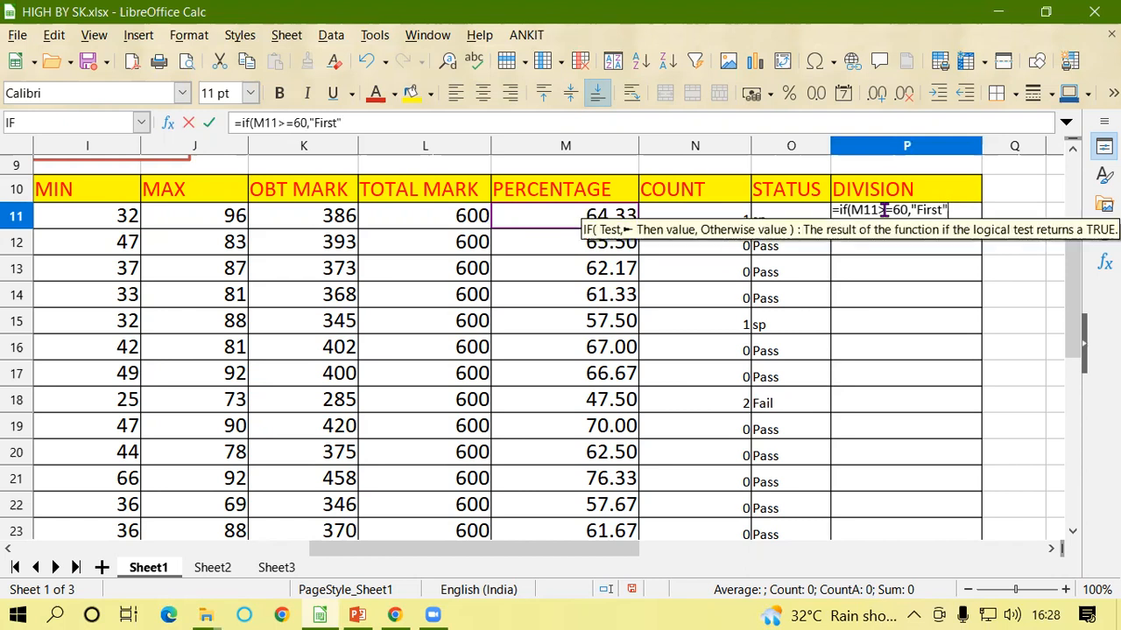
- Continue the P11 formula with a nested if(M11>=50,"Second" as the otherwise value of the first IF
{"action": "type", "text": ","}
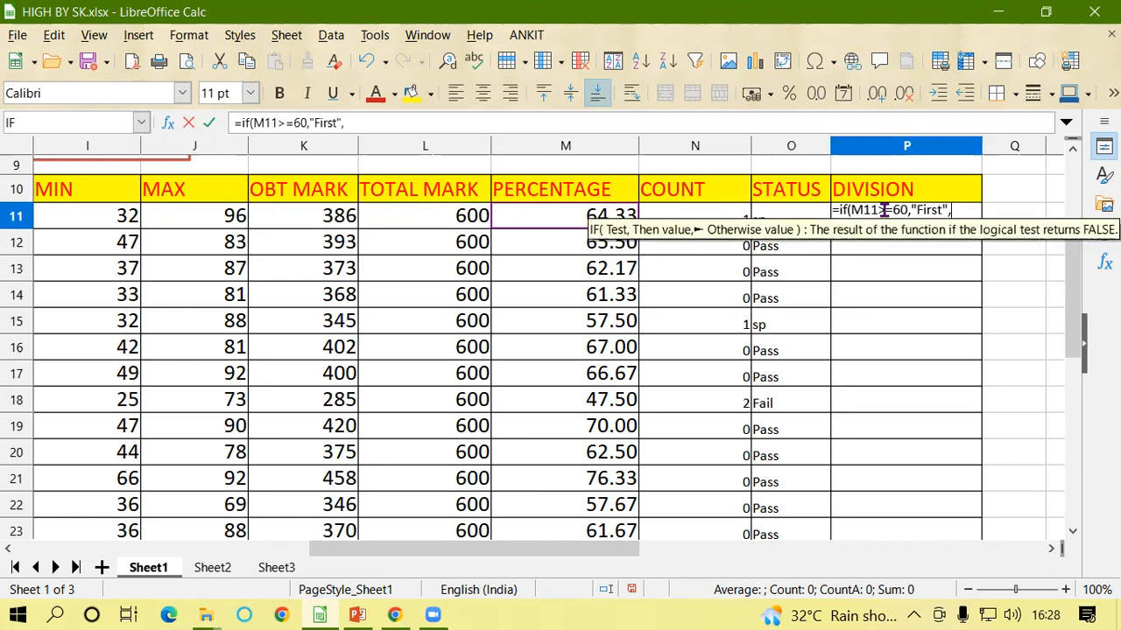
{"action": "type", "text": "if"}
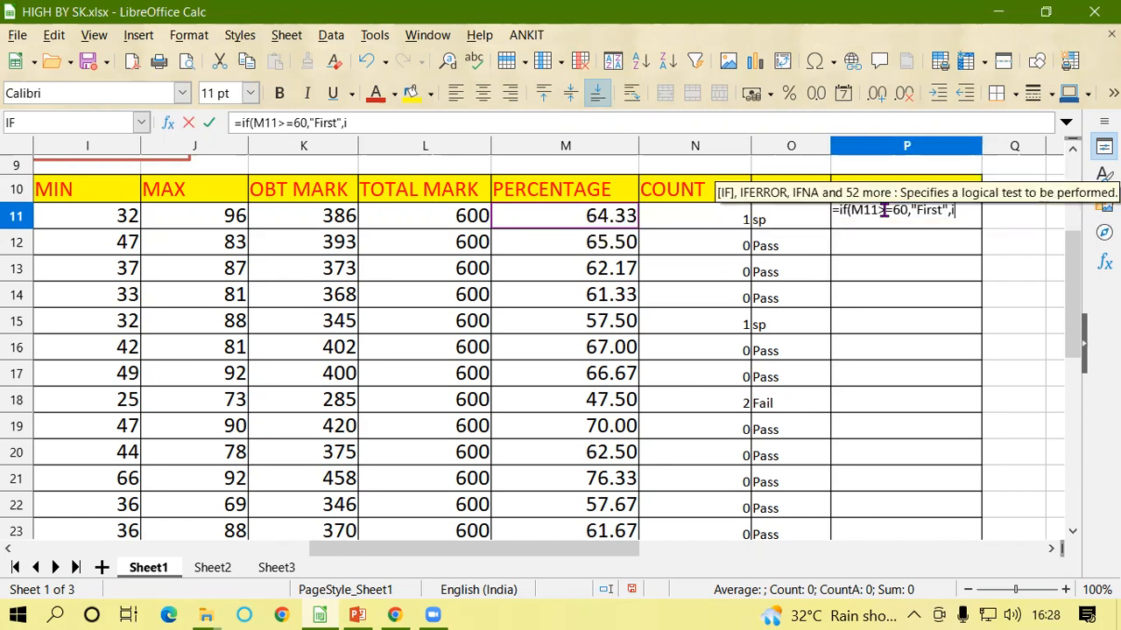
{"action": "type", "text": "("}
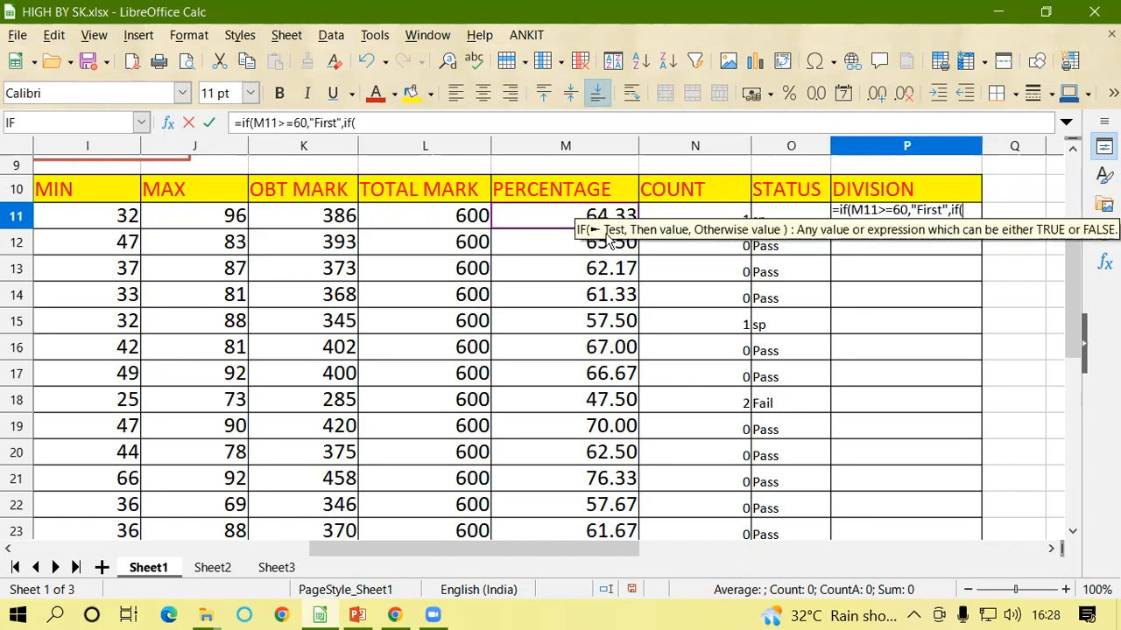
{"action": "left_click", "coordinate": [526, 226]}
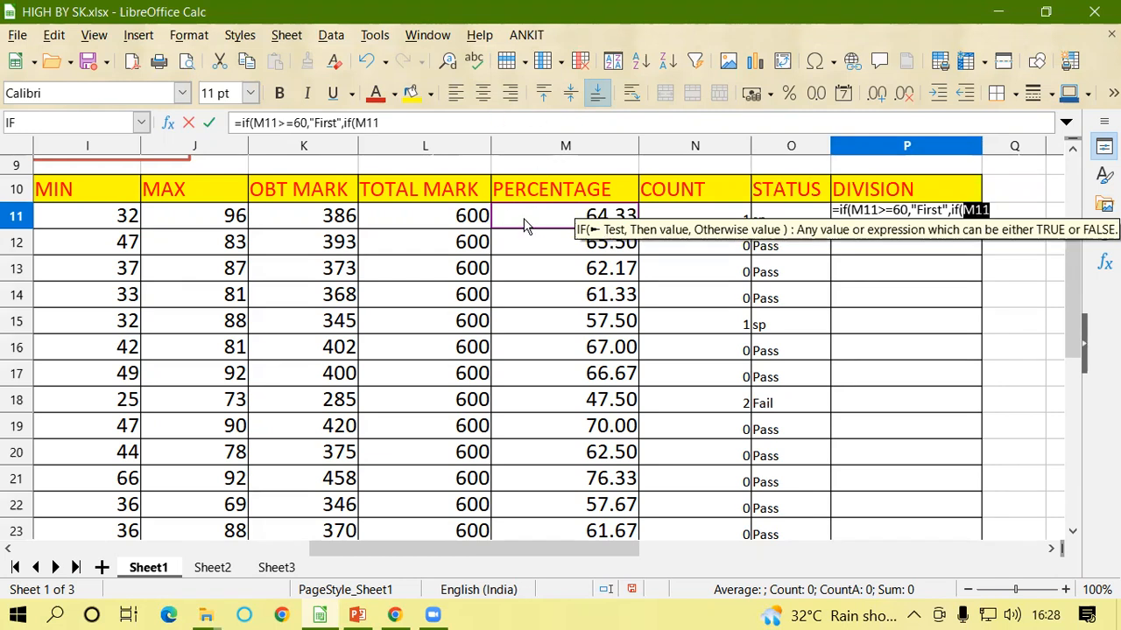
{"action": "type", "text": ">="}
{"action": "type", "text": "50"}
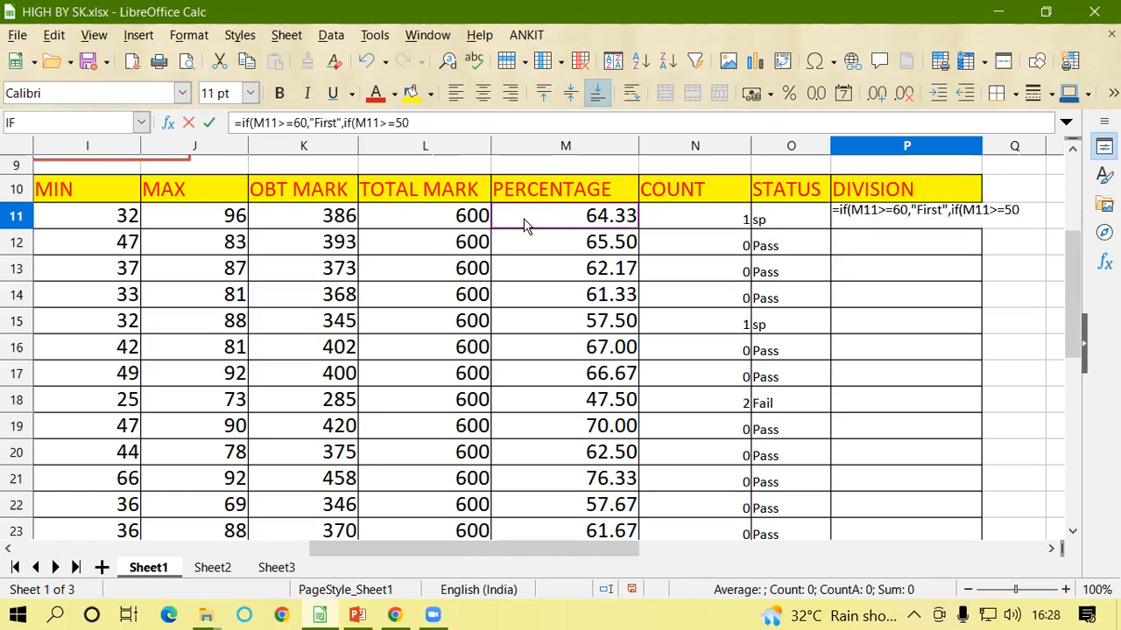
{"action": "type", "text": ",\"Second"}
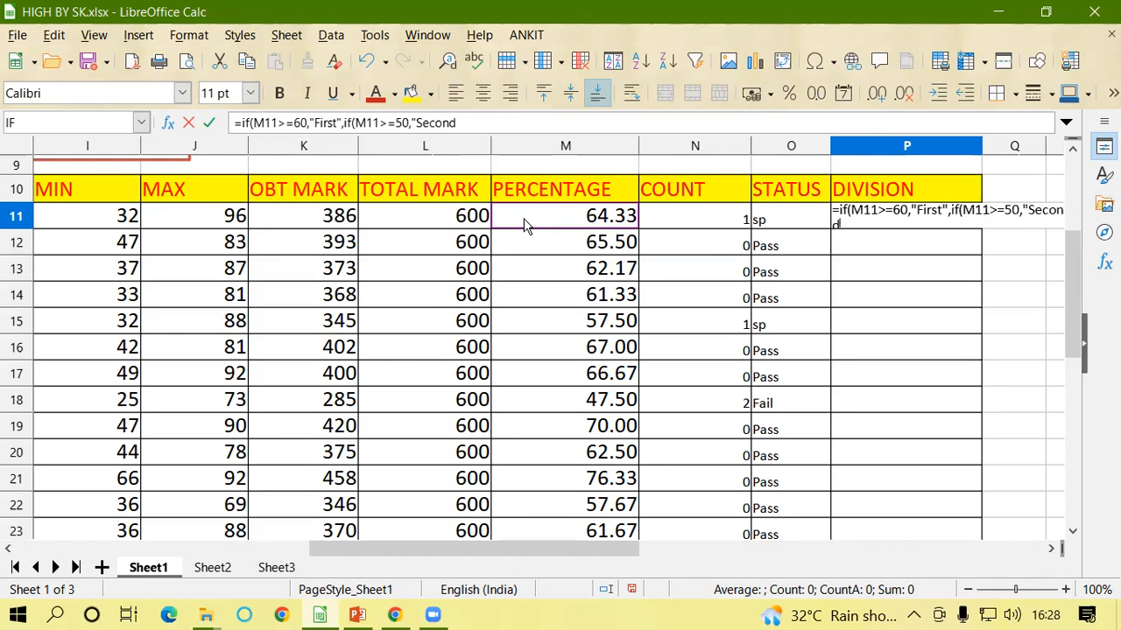
{"action": "type", "text": "\""}
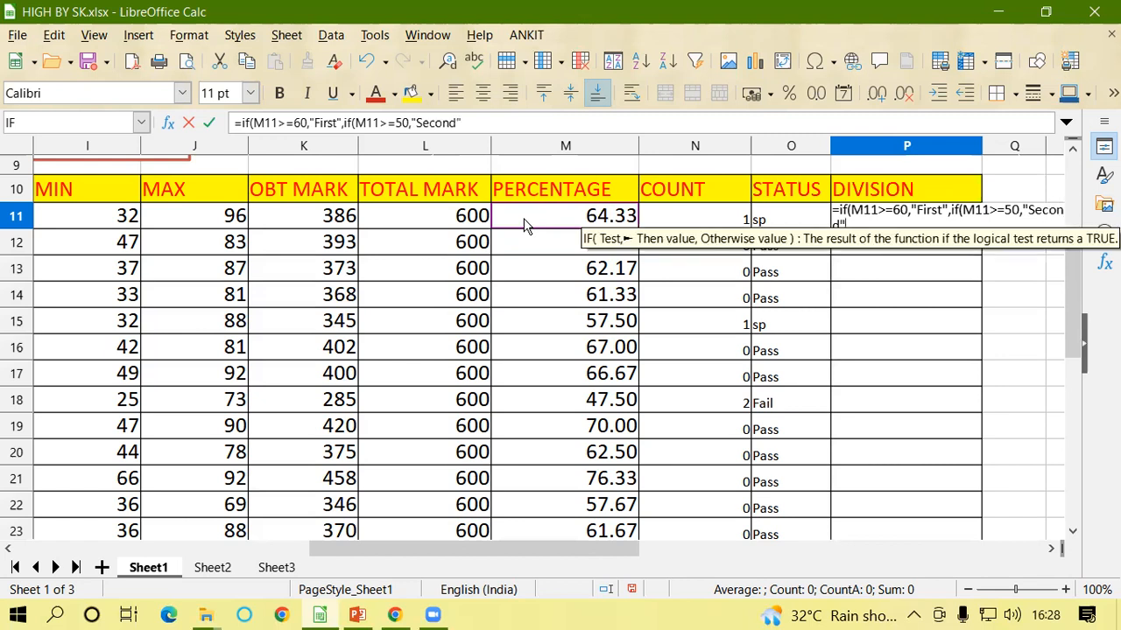
- Add a third nested if(M11>=33,"Third", to the P11 formula as the otherwise value of the second IF
{"action": "type", "text": ","}
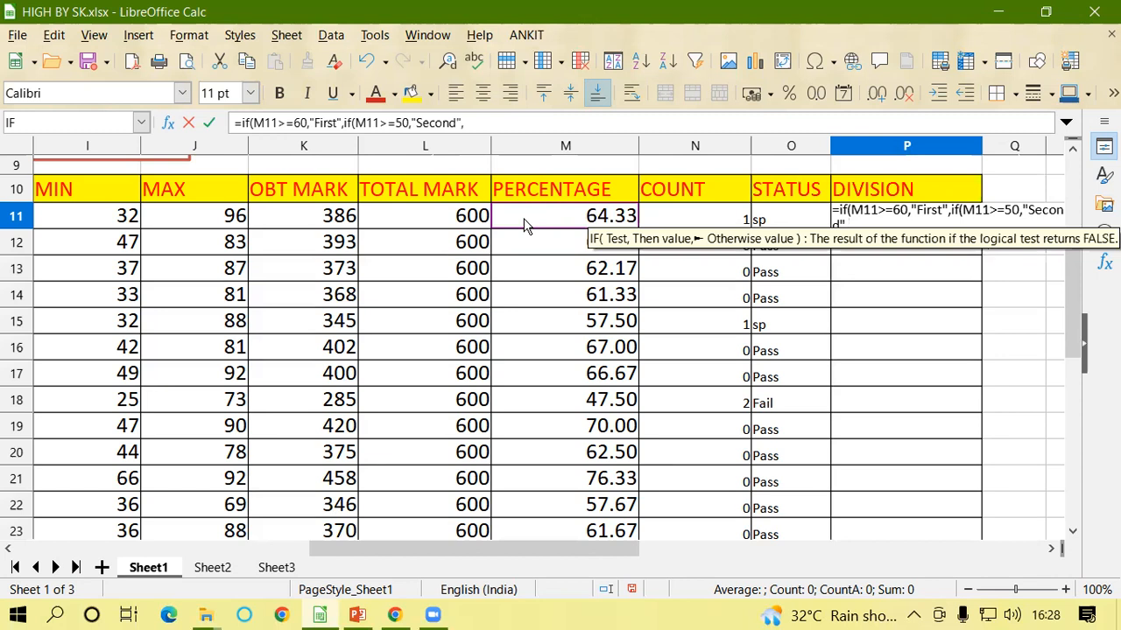
{"action": "type", "text": "if"}
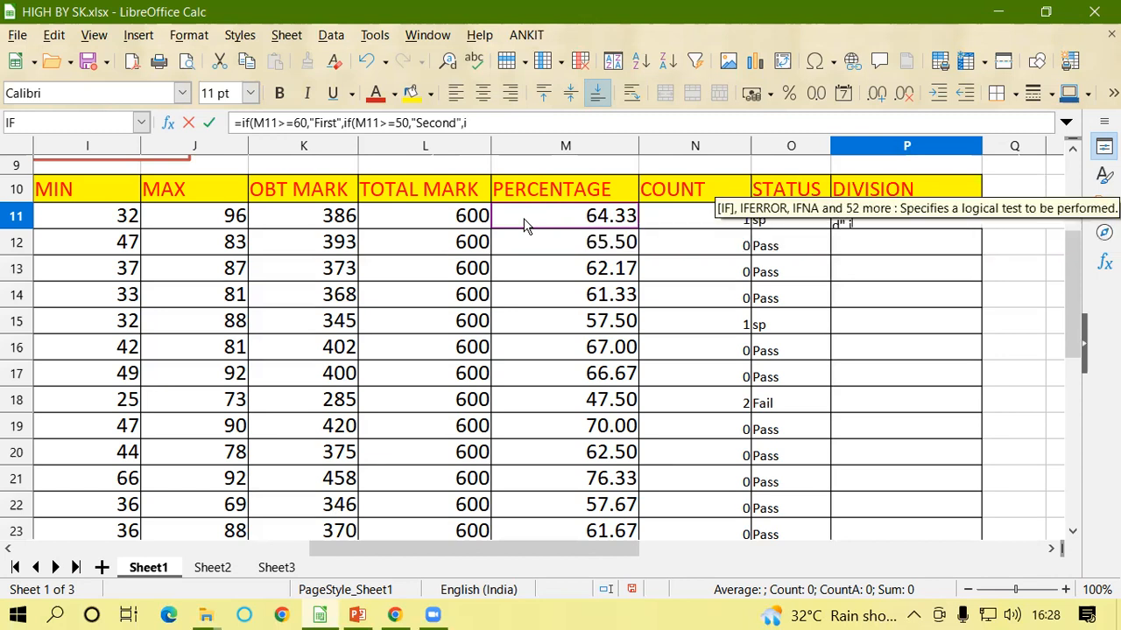
{"action": "type", "text": "("}
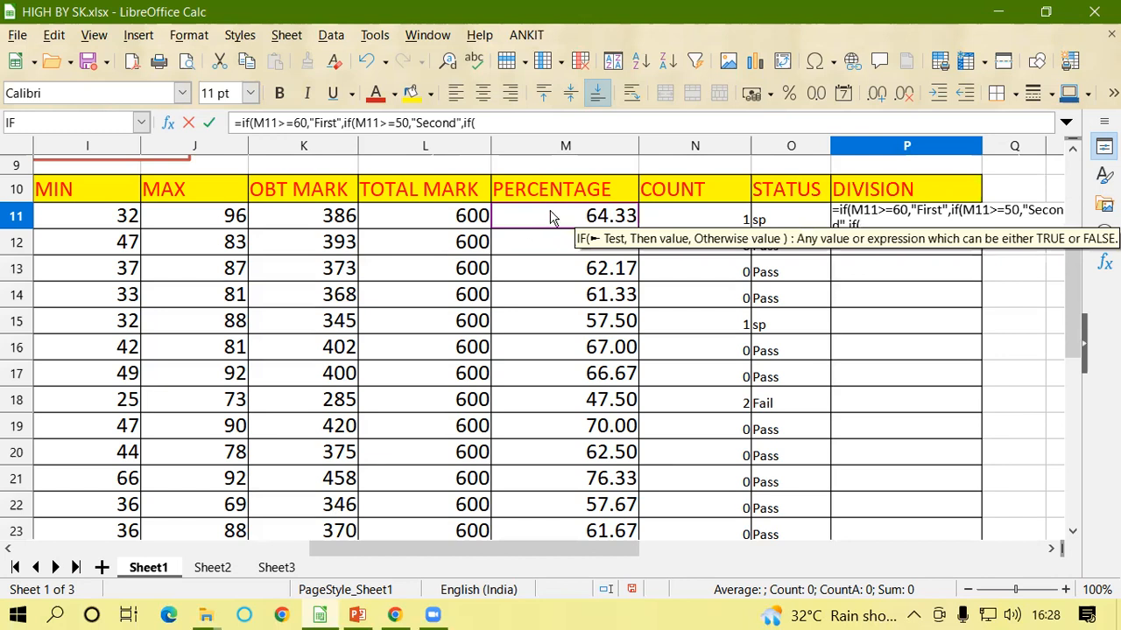
{"action": "left_click", "coordinate": [551, 218]}
{"action": "type", "text": ">"}
{"action": "type", "text": "="}
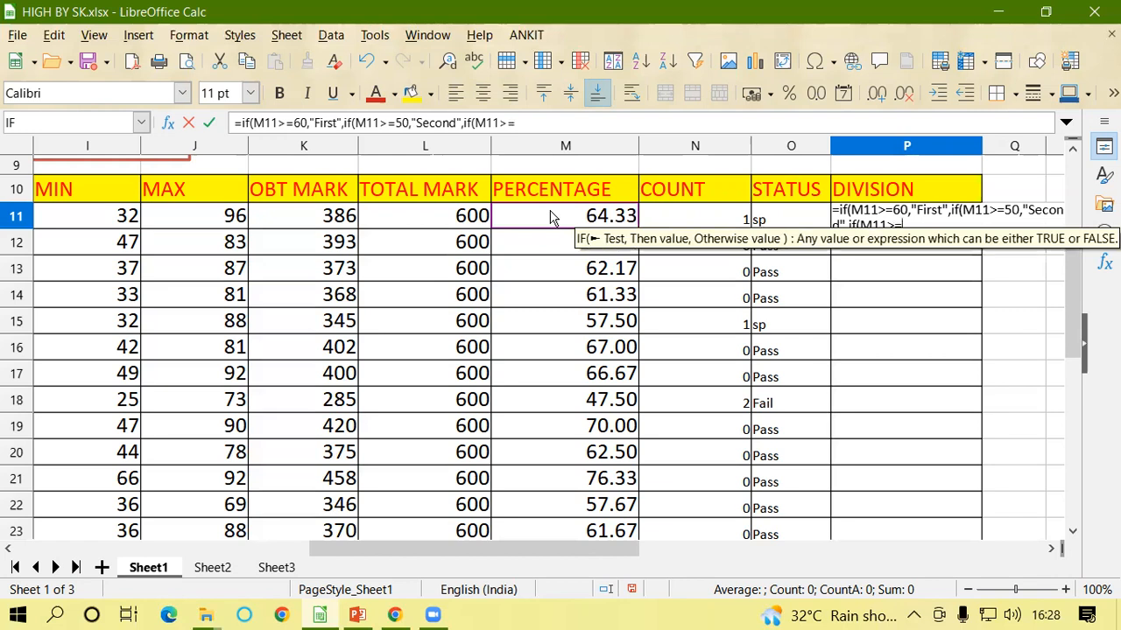
{"action": "type", "text": "33,\""}
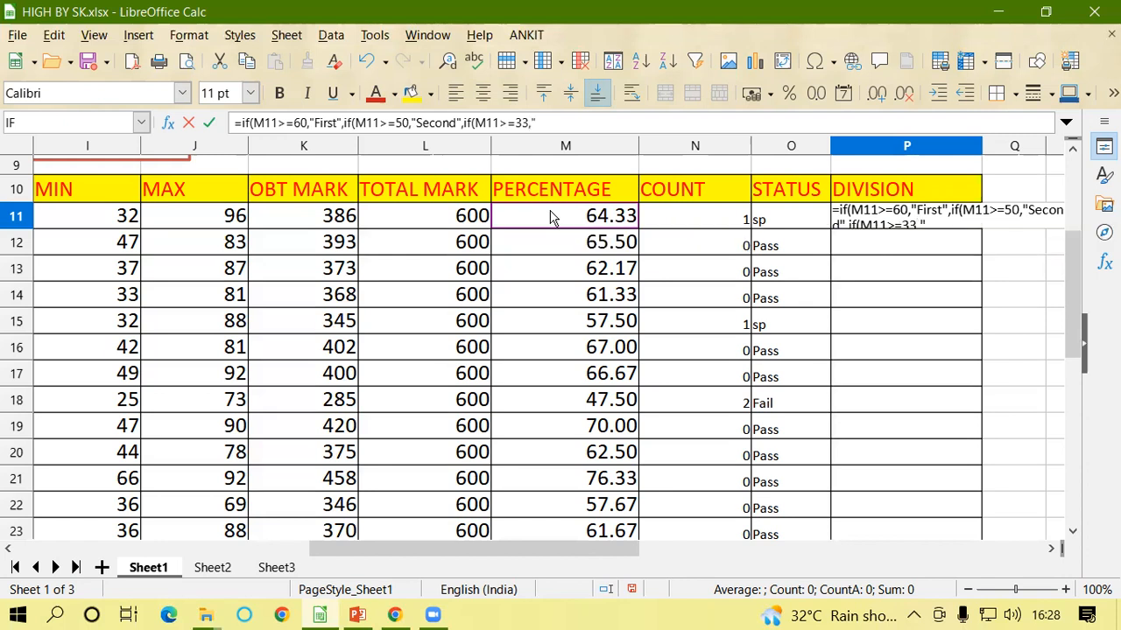
{"action": "type", "text": "Third\","}
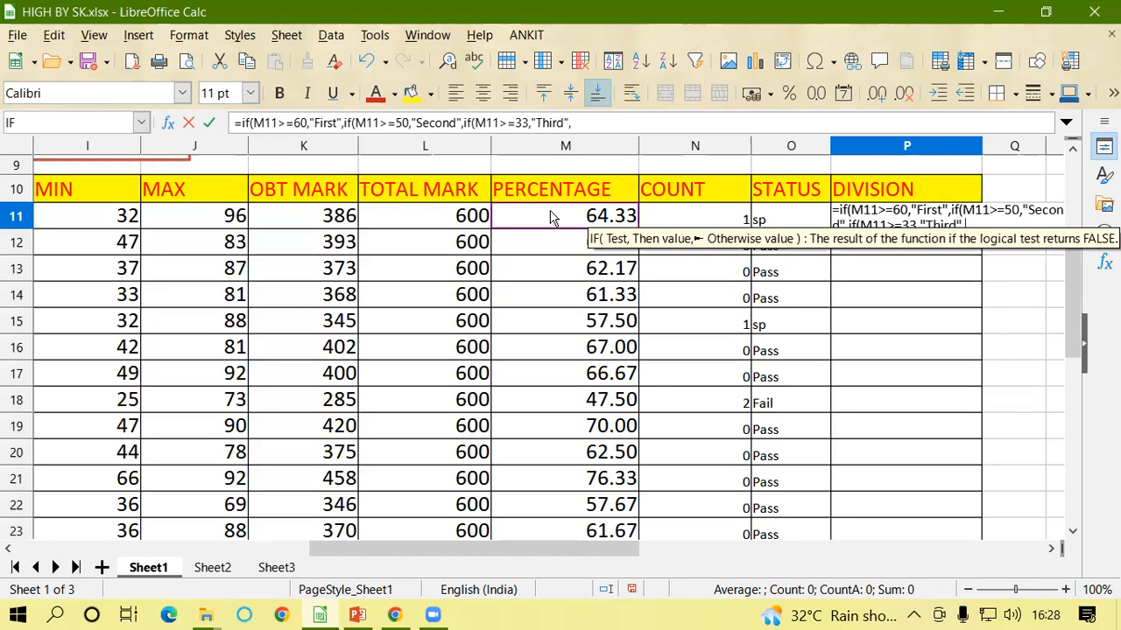
- Complete the P11 formula with "Fail" as the final otherwise value, close all three IF functions and enter it
{"action": "type", "text": "\"F"}
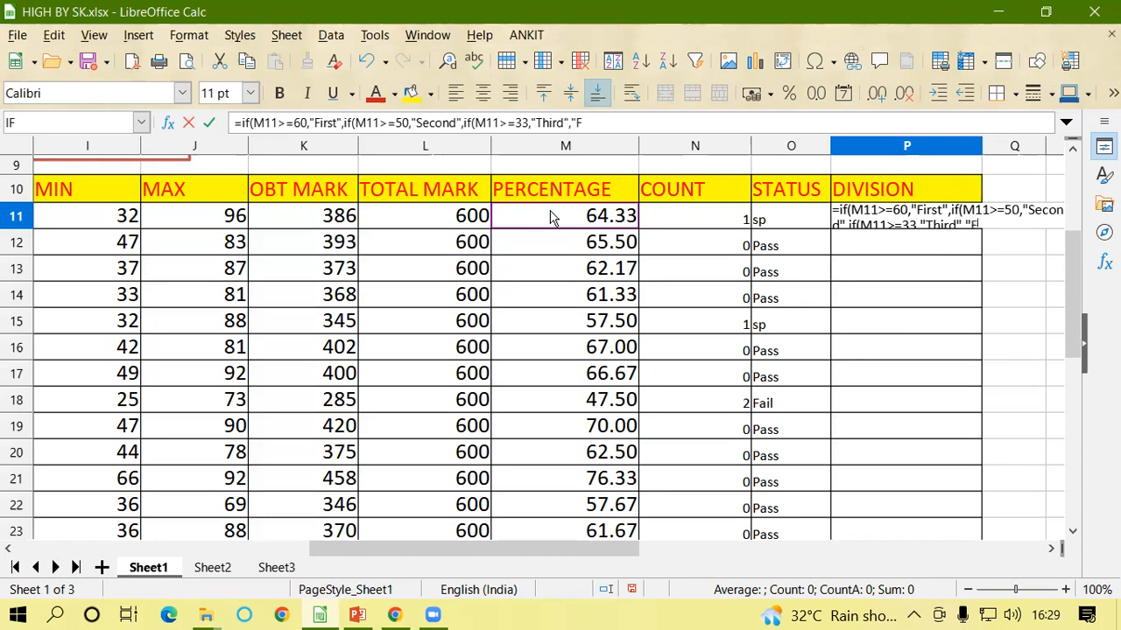
{"action": "type", "text": ",\"Fail\""}
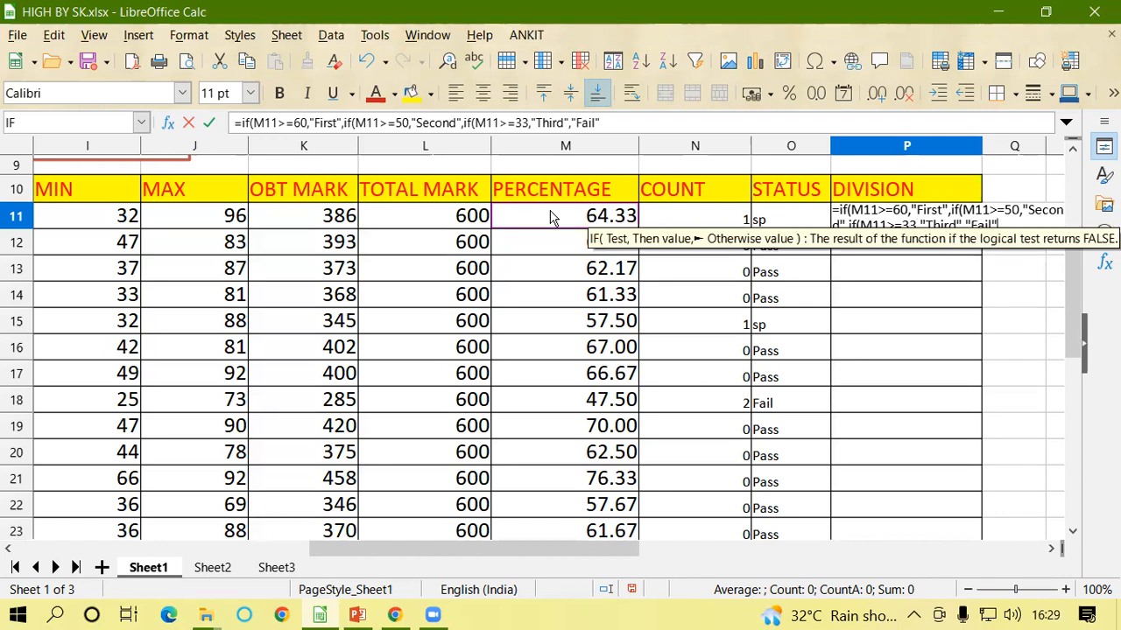
{"action": "type", "text": ")))"}
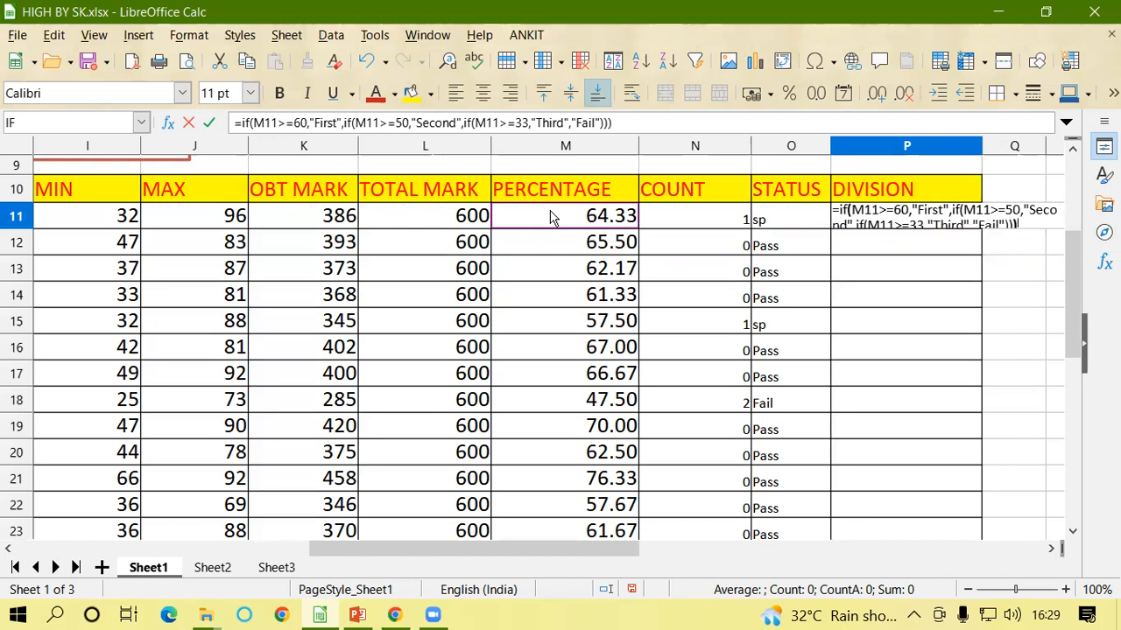
{"action": "key", "text": "Return"}
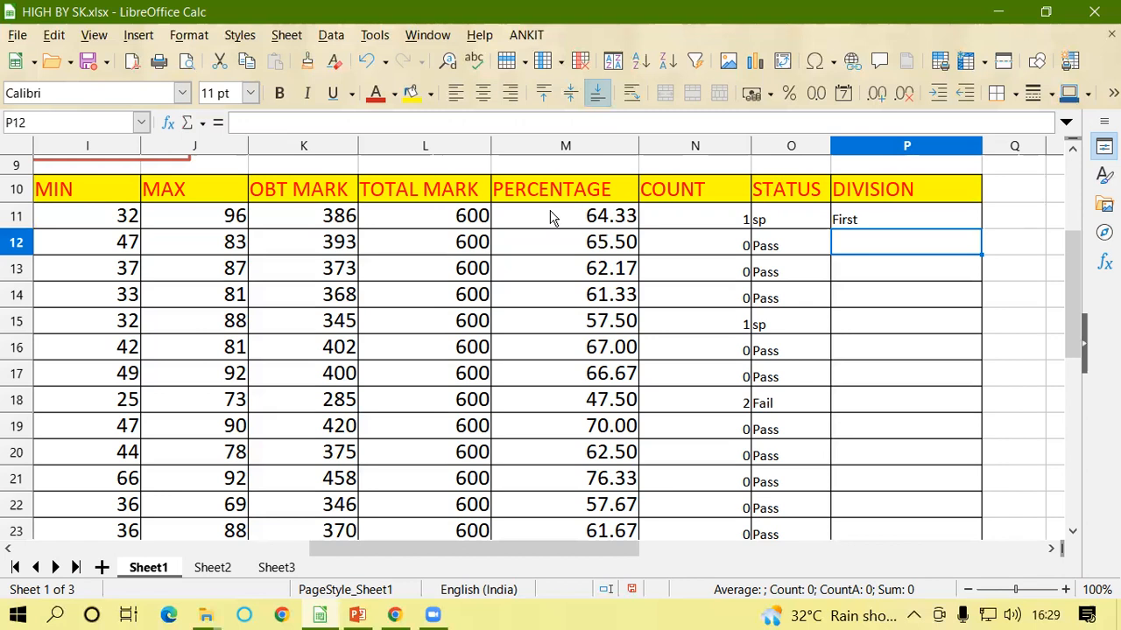
- Fill the DIVISION formula from P11 down through P25
{"action": "left_click", "coordinate": [590, 222]}
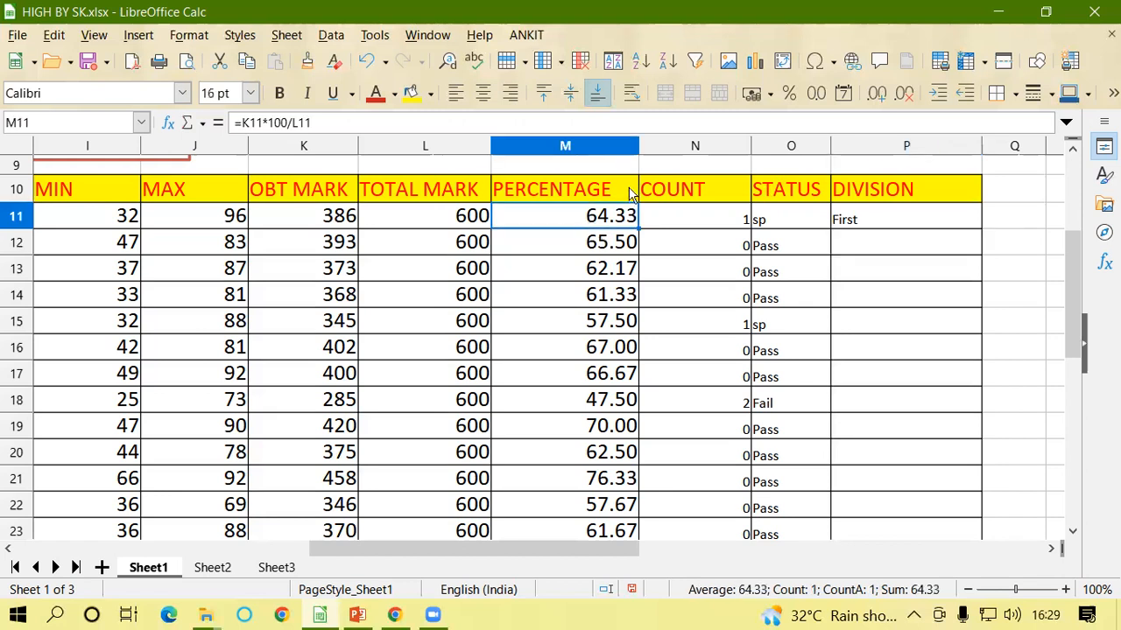
{"action": "left_click", "coordinate": [897, 226]}
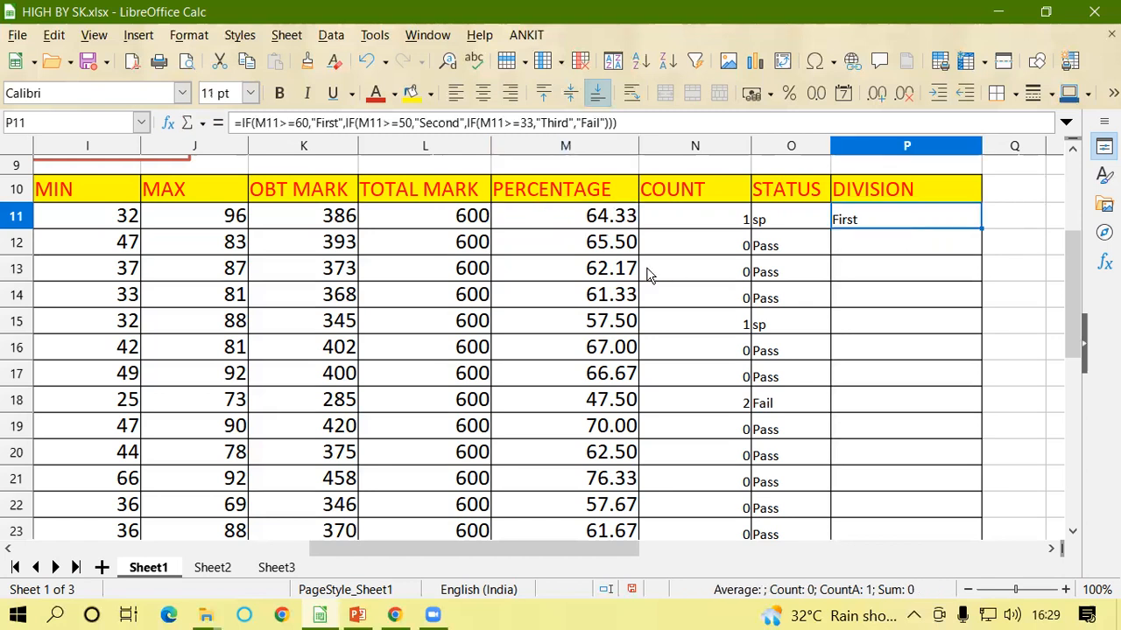
{"action": "left_click_drag", "start_coordinate": [980, 228], "coordinate": [989, 516]}
{"action": "scroll", "coordinate": [875, 333], "scroll_direction": "up", "scroll_amount": 2}
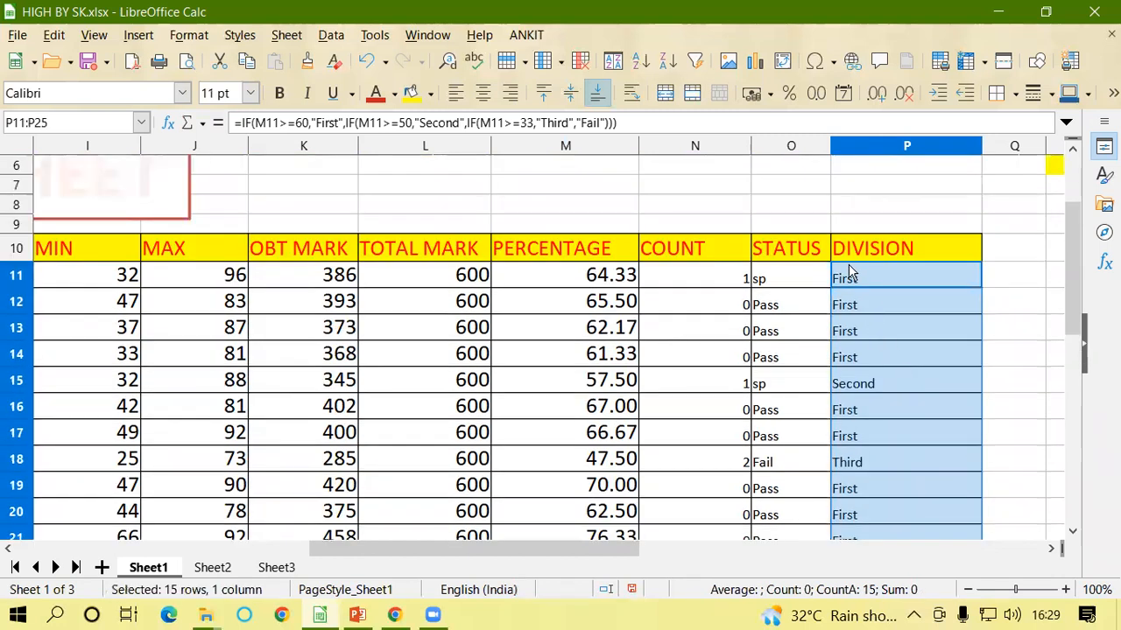
- Check the DIVISION results down the column against the PERCENTAGE values, including row 15
{"action": "left_click", "coordinate": [856, 278]}
{"action": "left_click", "coordinate": [856, 308]}
{"action": "scroll", "coordinate": [856, 337], "scroll_direction": "down", "scroll_amount": 1}
{"action": "left_click", "coordinate": [856, 326]}
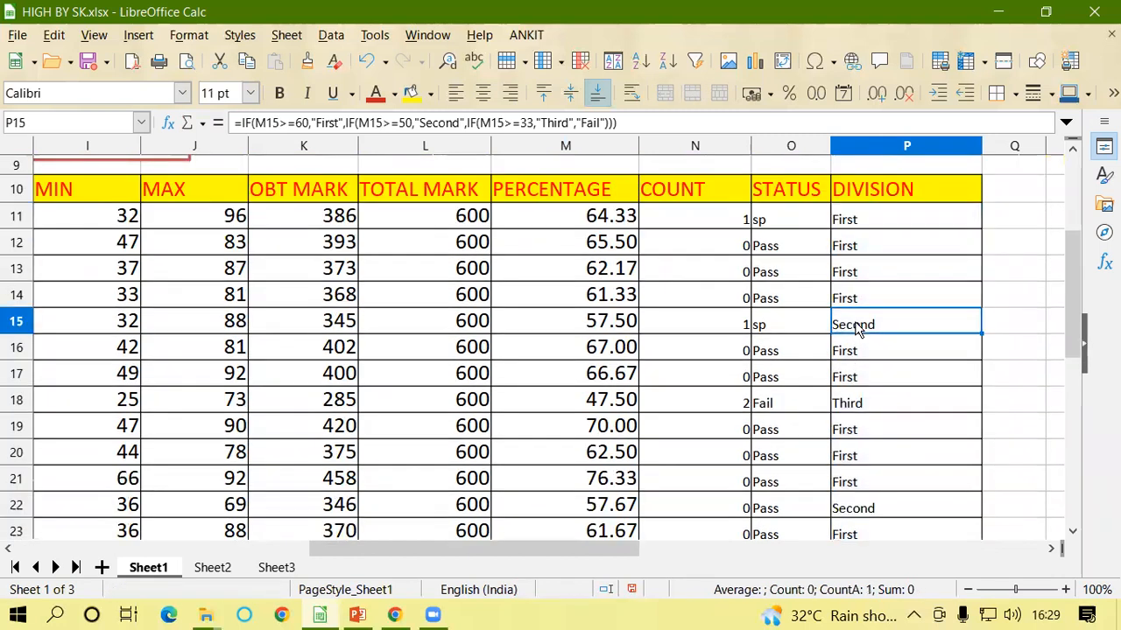
{"action": "left_click", "coordinate": [565, 326]}
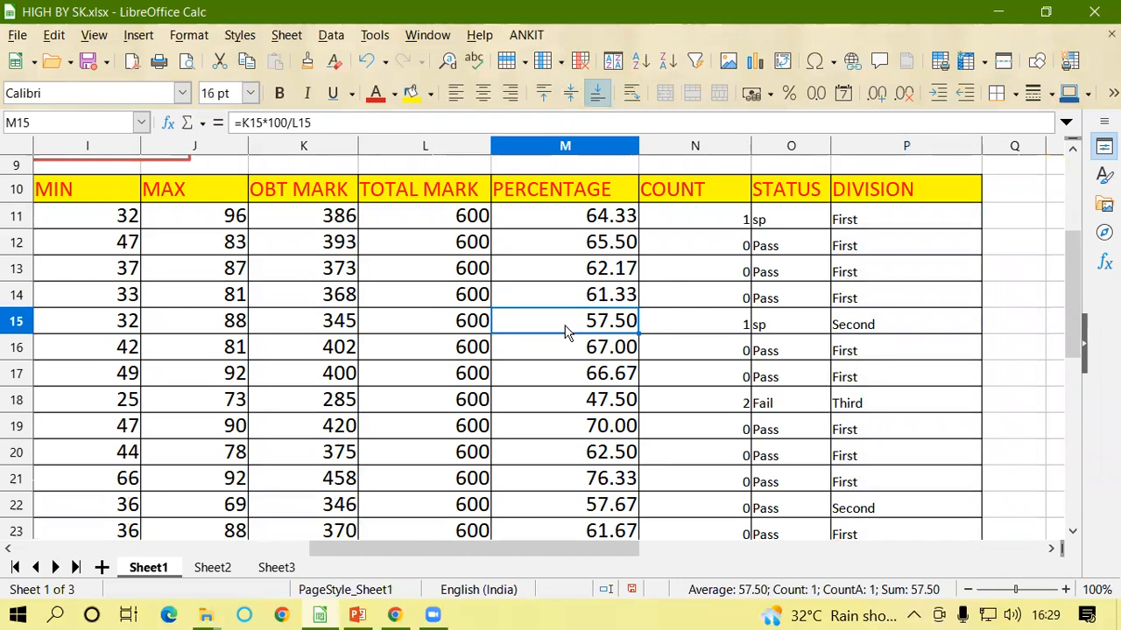
{"action": "left_click", "coordinate": [883, 331]}
{"action": "scroll", "coordinate": [882, 368], "scroll_direction": "down", "scroll_amount": 2}
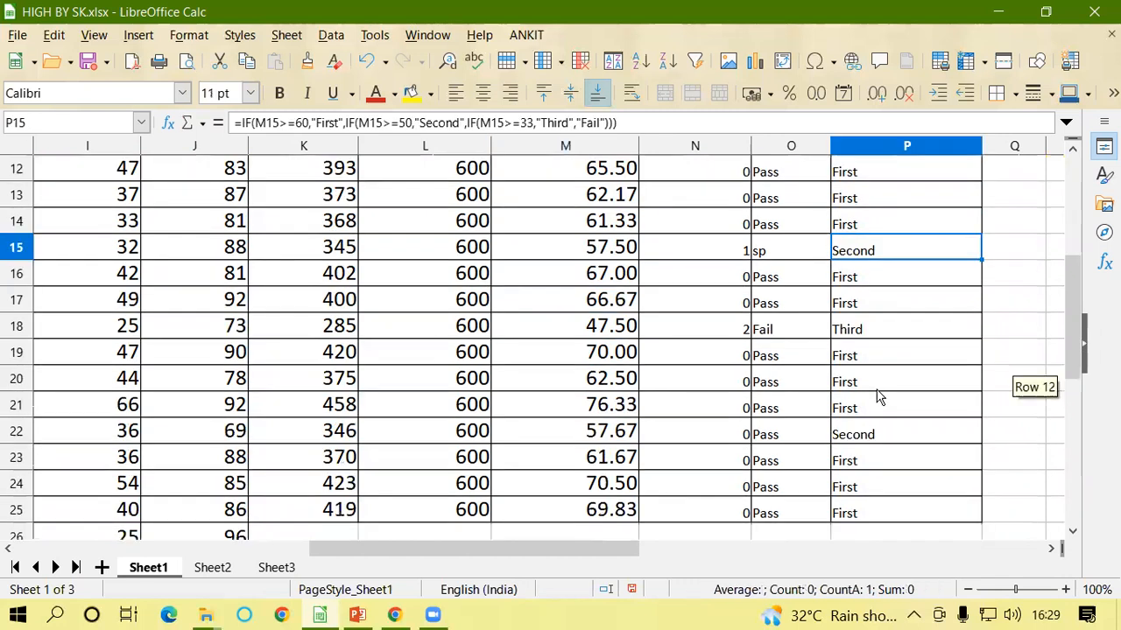
{"action": "left_click", "coordinate": [854, 431]}
{"action": "scroll", "coordinate": [854, 429], "scroll_direction": "up", "scroll_amount": 2}
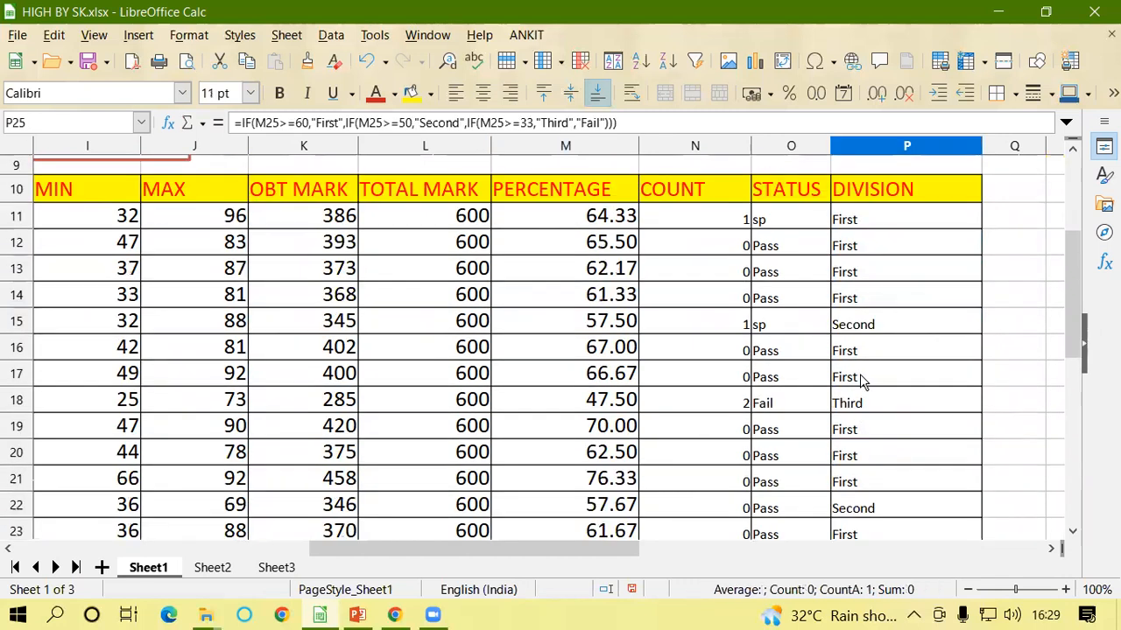
{"action": "left_click", "coordinate": [846, 225]}
{"action": "left_click", "coordinate": [850, 250]}
{"action": "left_click", "coordinate": [850, 279]}
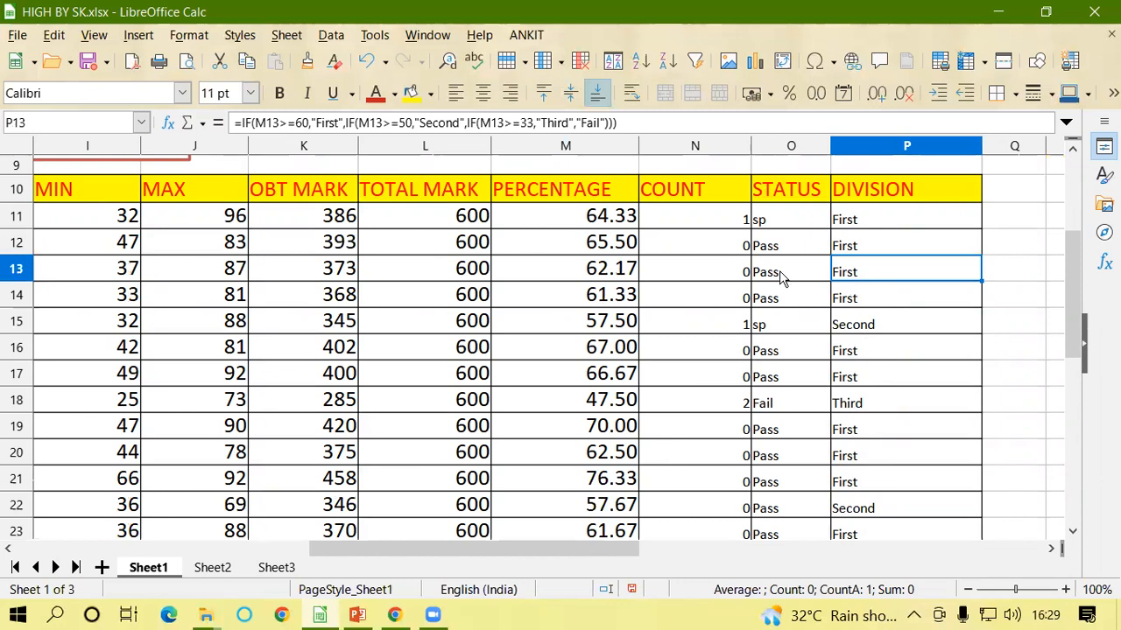
- Open the DIVISION formula in P11 for editing and copy its entire text
{"action": "left_click", "coordinate": [860, 225]}
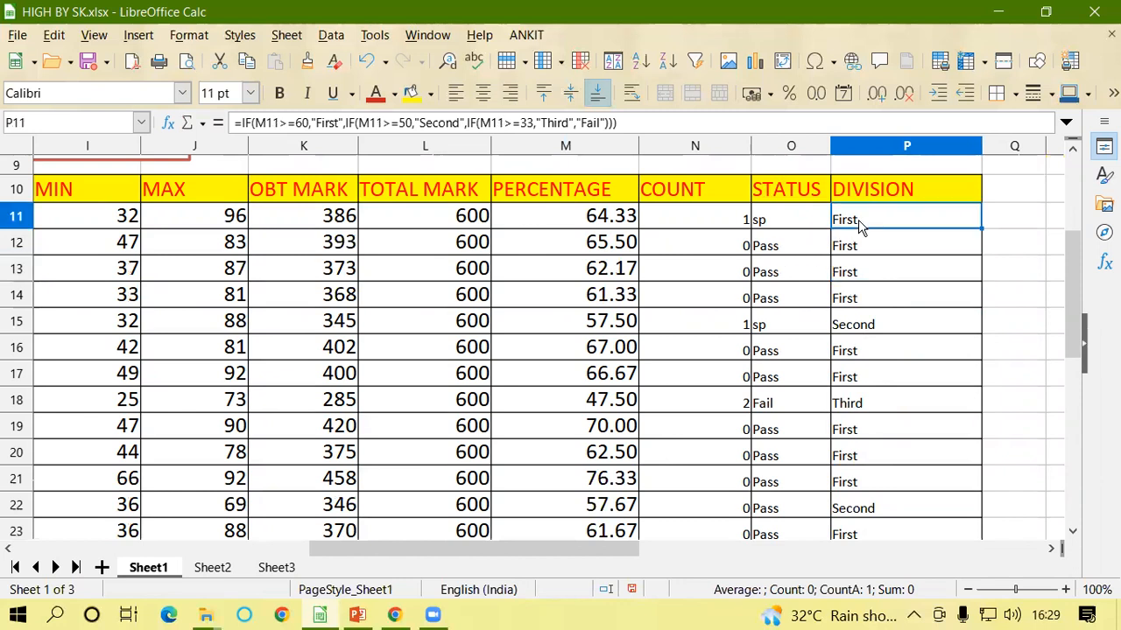
{"action": "double_click", "coordinate": [860, 226]}
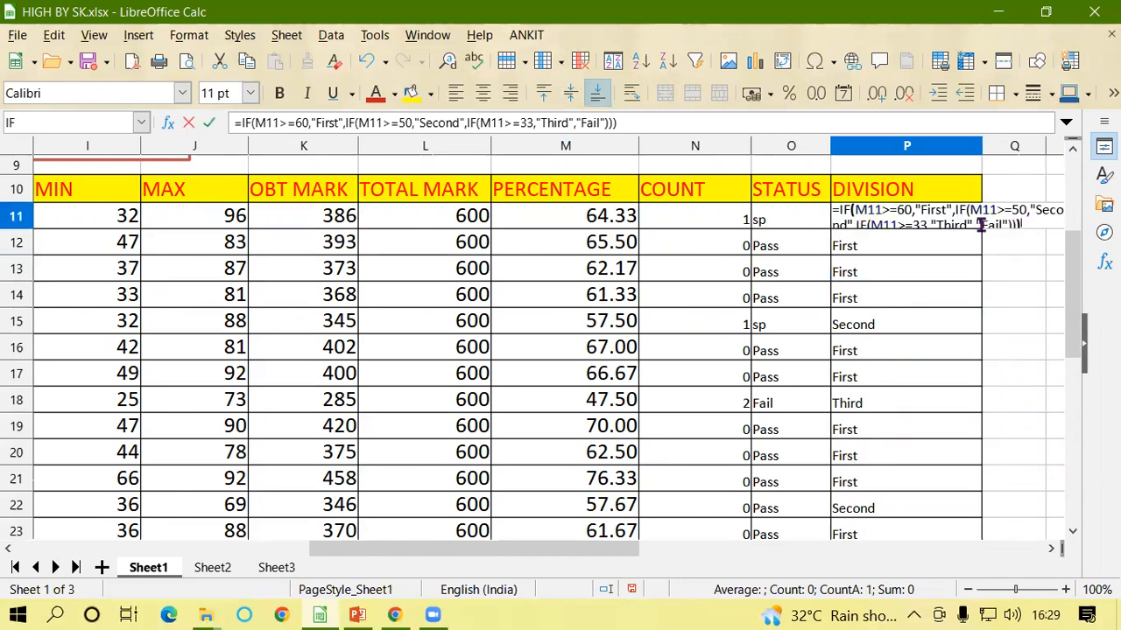
{"action": "left_click_drag", "start_coordinate": [1024, 224], "coordinate": [817, 212]}
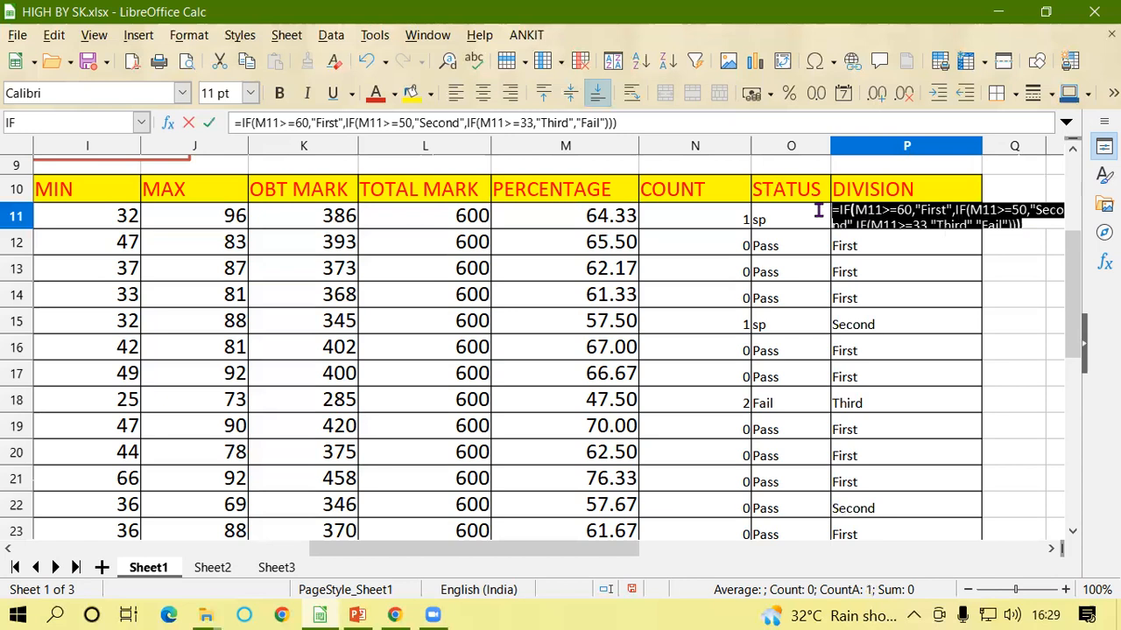
{"action": "left_click", "coordinate": [904, 211]}
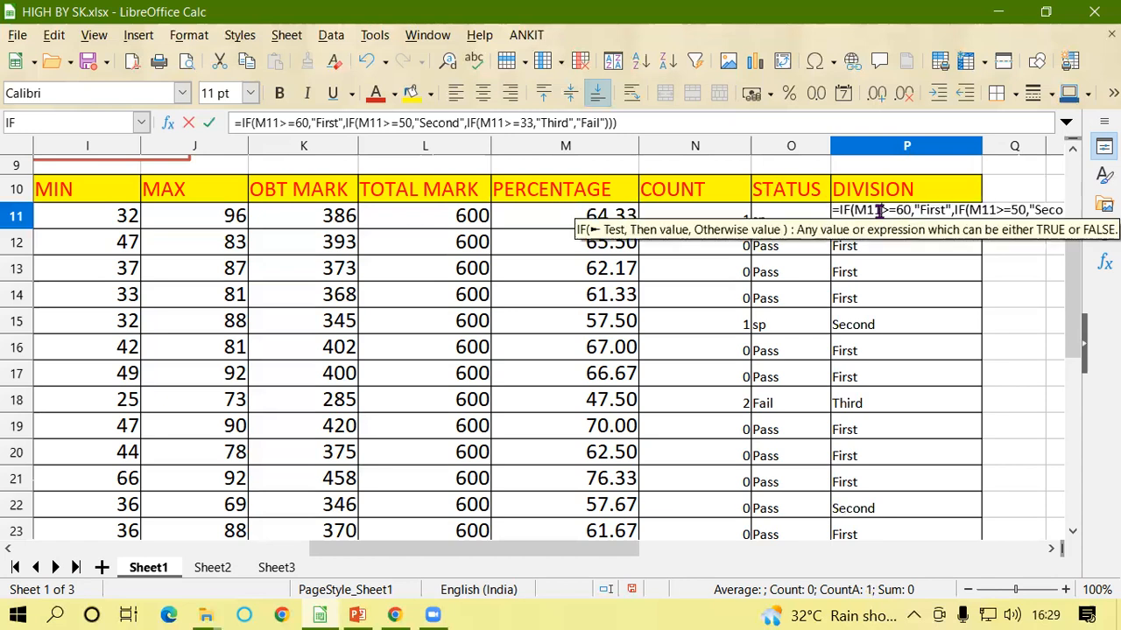
{"action": "left_click_drag", "start_coordinate": [833, 210], "coordinate": [1064, 242]}
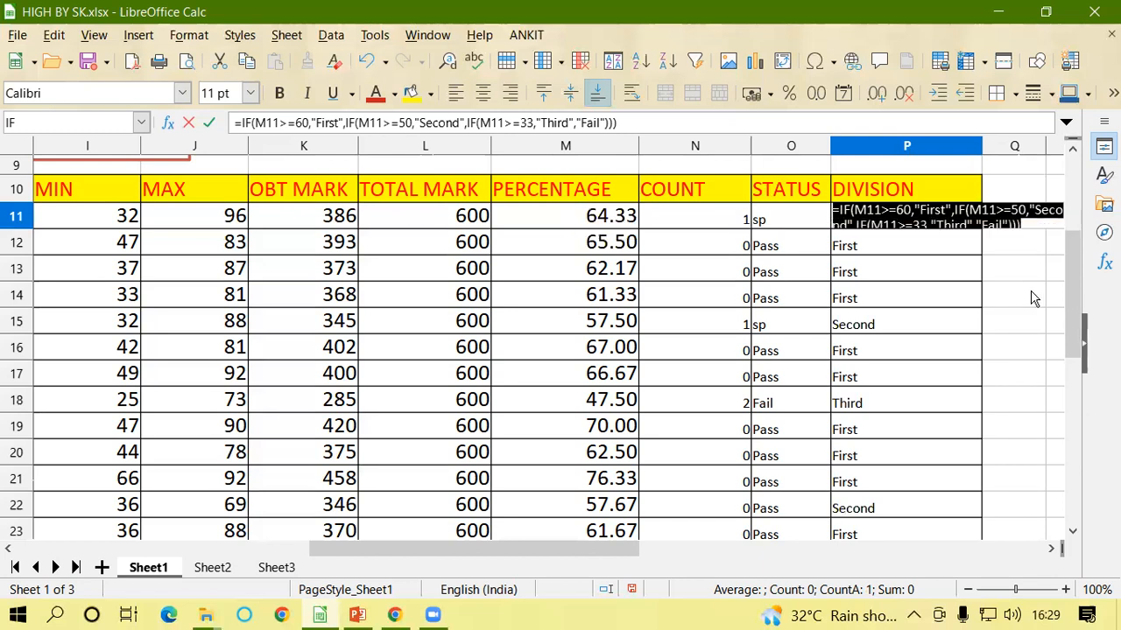
{"action": "key", "text": "ctrl+c"}
- Launch Microsoft Word with the winword command and start a blank document
{"action": "key", "text": "super+r"}
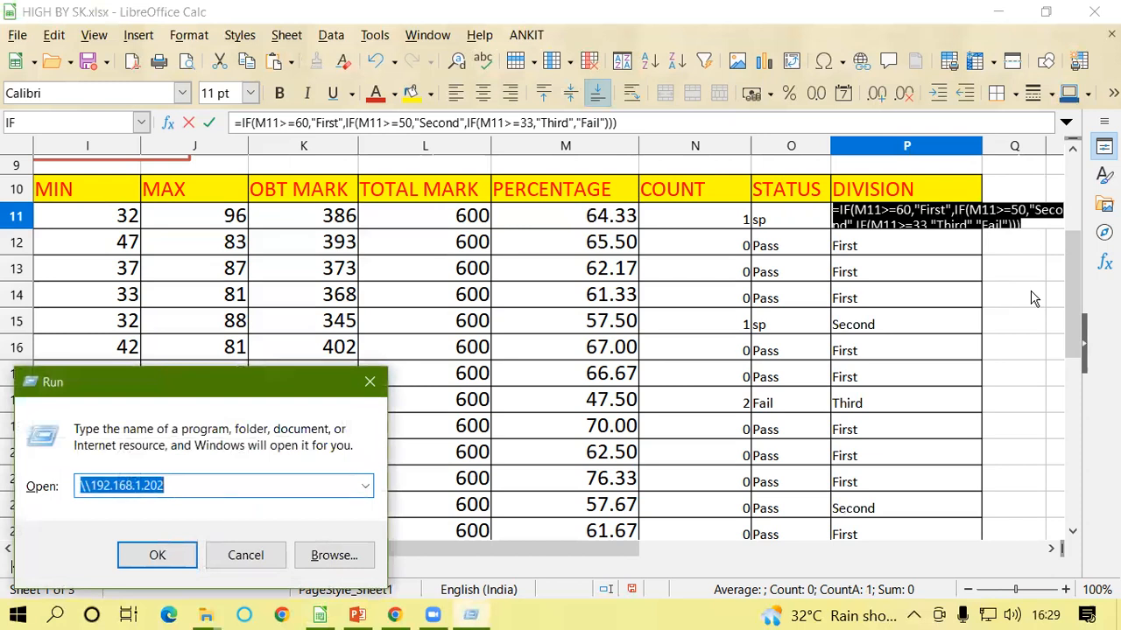
{"action": "type", "text": "w"}
{"action": "key", "text": "Down"}
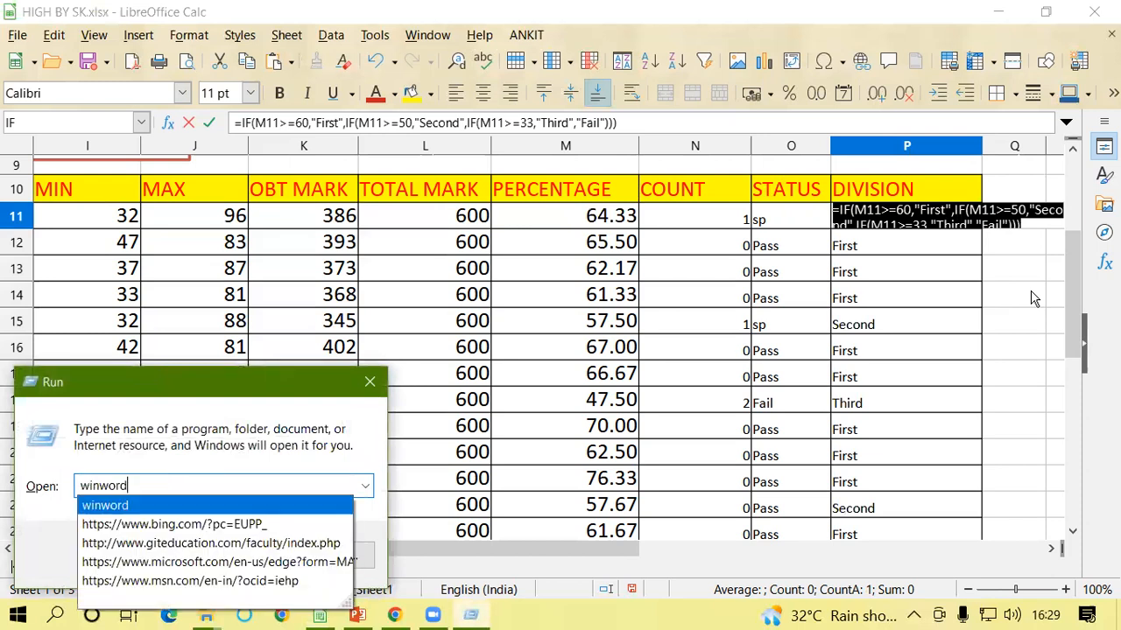
{"action": "key", "text": "Return"}
{"action": "left_click", "coordinate": [470, 234]}
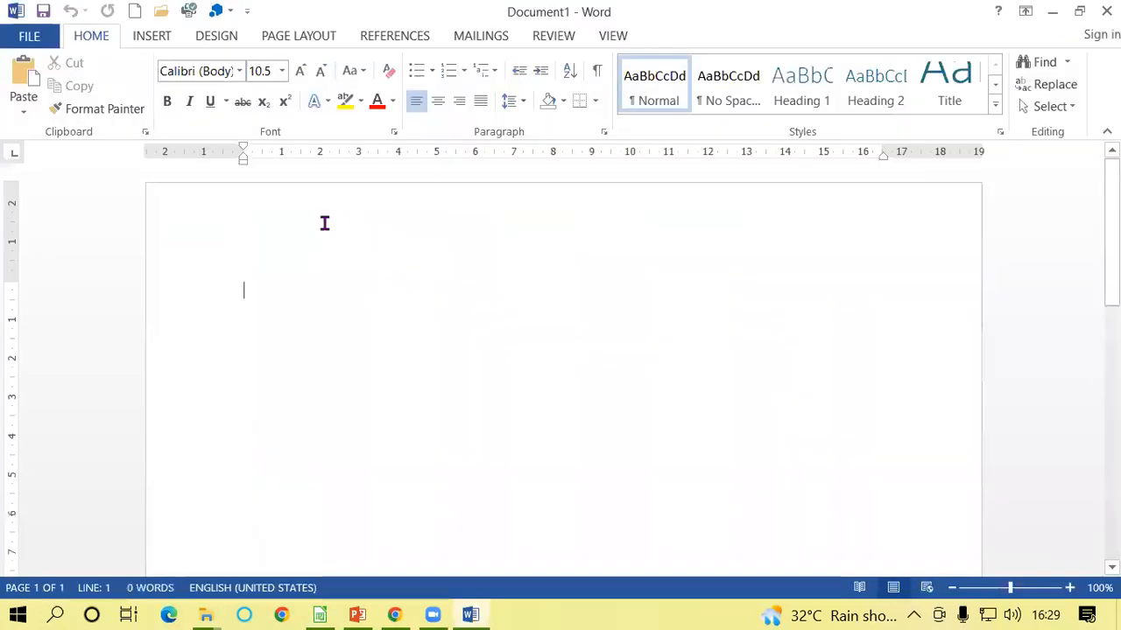
- Paste the copied DIVISION formula into the document and accept the suggested correction adding a space after the first IF
{"action": "key", "text": "ctrl+v"}
{"action": "left_click", "coordinate": [260, 296]}
{"action": "right_click", "coordinate": [258, 293]}
{"action": "left_click", "coordinate": [294, 310]}
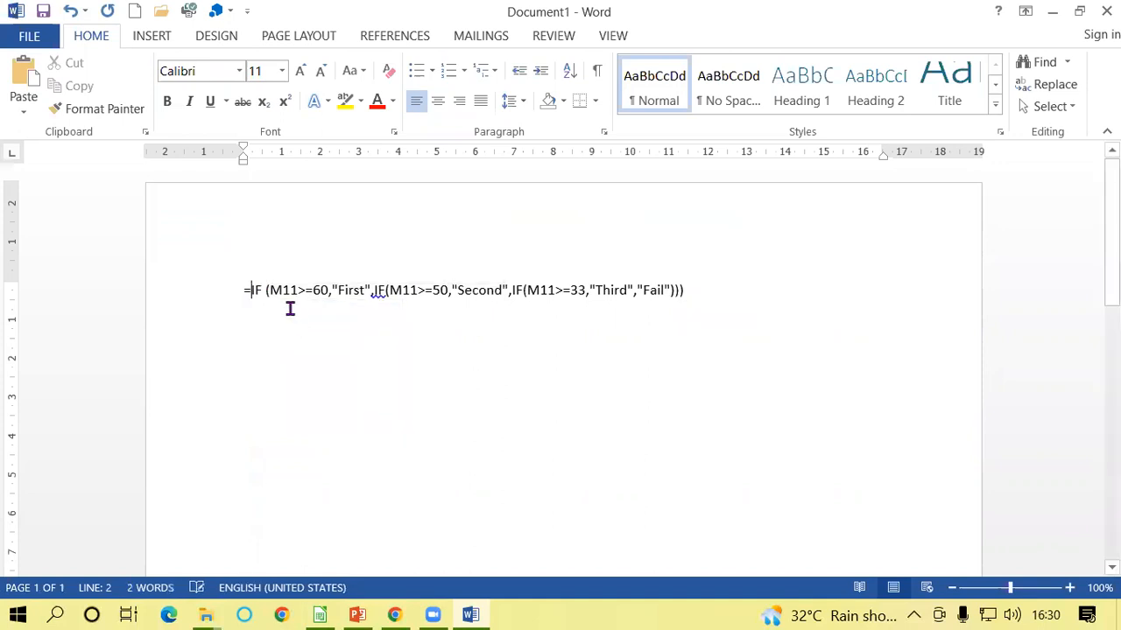
- Set the font size of the pasted DIVISION formula to 14 pt
{"action": "left_click_drag", "start_coordinate": [703, 290], "coordinate": [226, 216]}
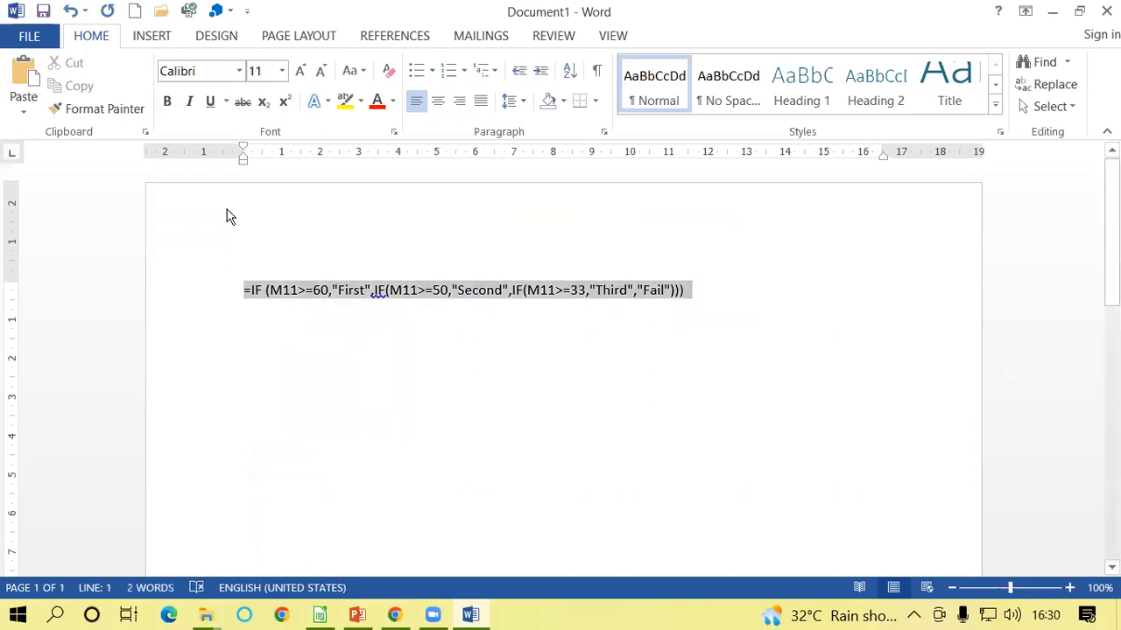
{"action": "left_click", "coordinate": [300, 70]}
{"action": "left_click", "coordinate": [300, 70]}
{"action": "left_click", "coordinate": [300, 70]}
{"action": "left_click", "coordinate": [300, 70]}
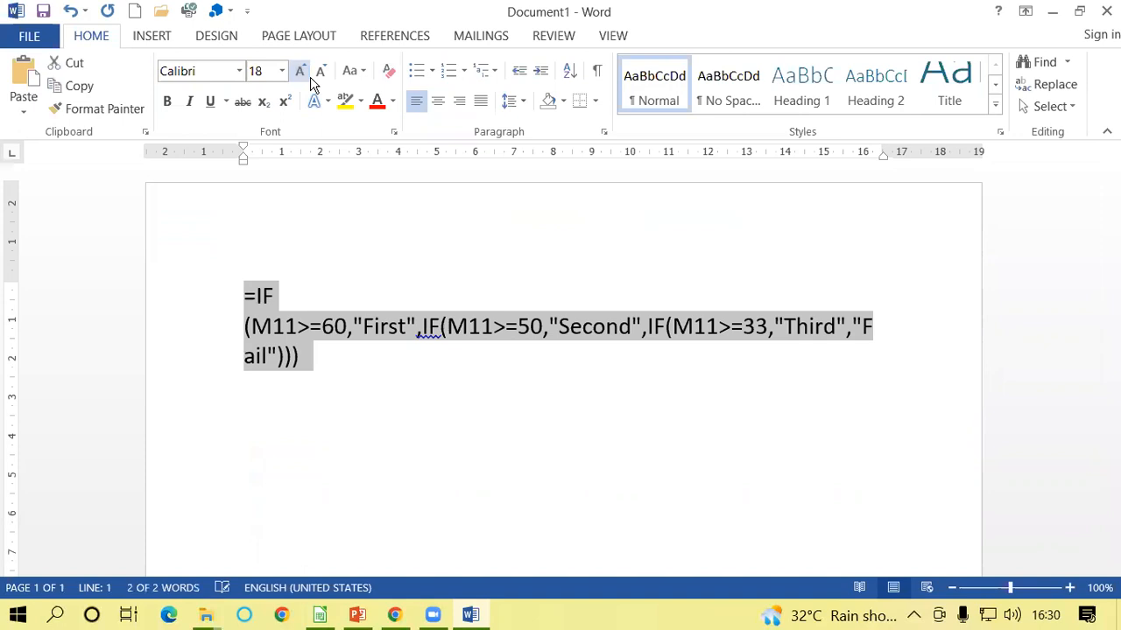
{"action": "left_click", "coordinate": [355, 345]}
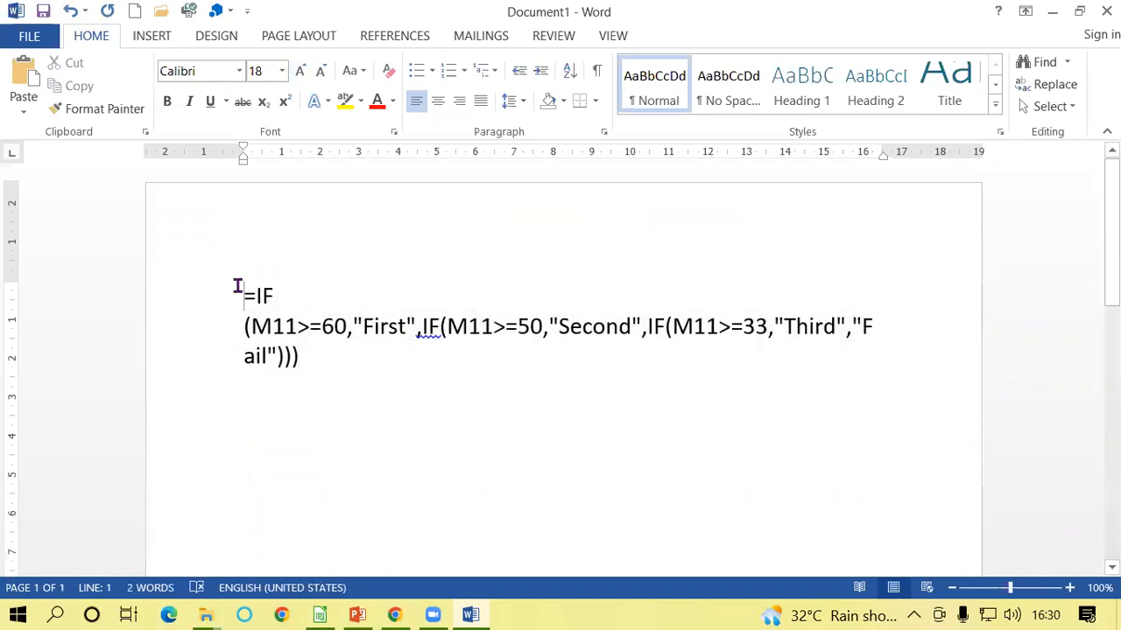
{"action": "key", "text": "ctrl+a"}
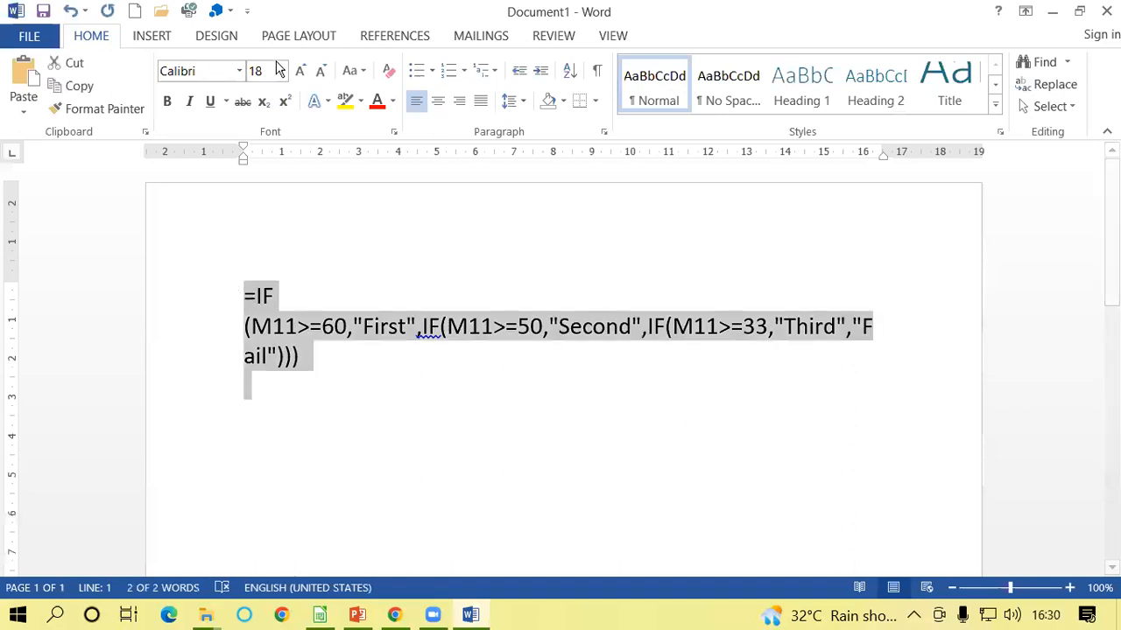
{"action": "left_click", "coordinate": [321, 72]}
{"action": "left_click", "coordinate": [321, 72]}
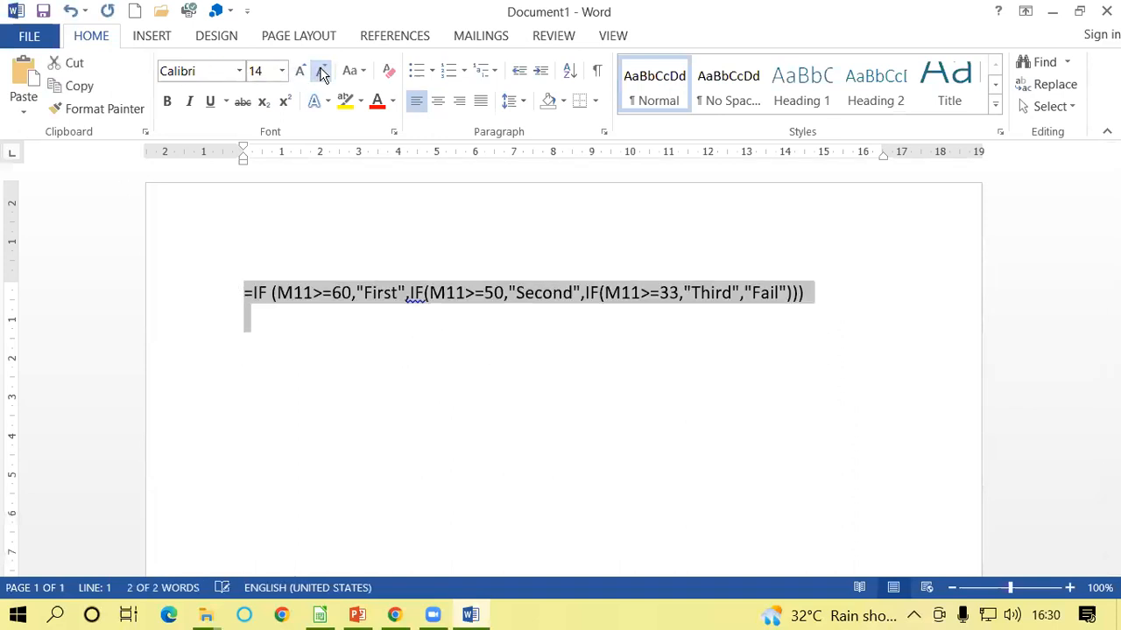
{"action": "left_click", "coordinate": [751, 357]}
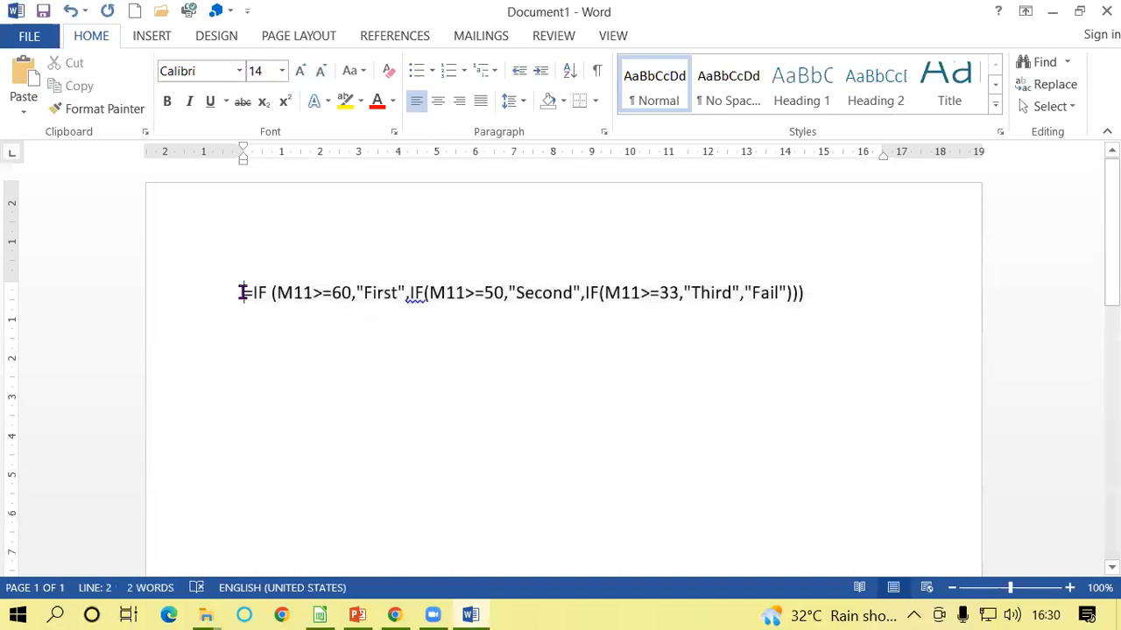
- Insert a blank line above the DIVISION formula and place the insertion point on it
{"action": "left_click", "coordinate": [243, 293]}
{"action": "key", "text": "Return"}
{"action": "left_click", "coordinate": [238, 291]}
- Switch to LibreOffice Calc, finish editing P11, and copy the entire text of the STATUS formula in O11
{"action": "left_click", "coordinate": [321, 615]}
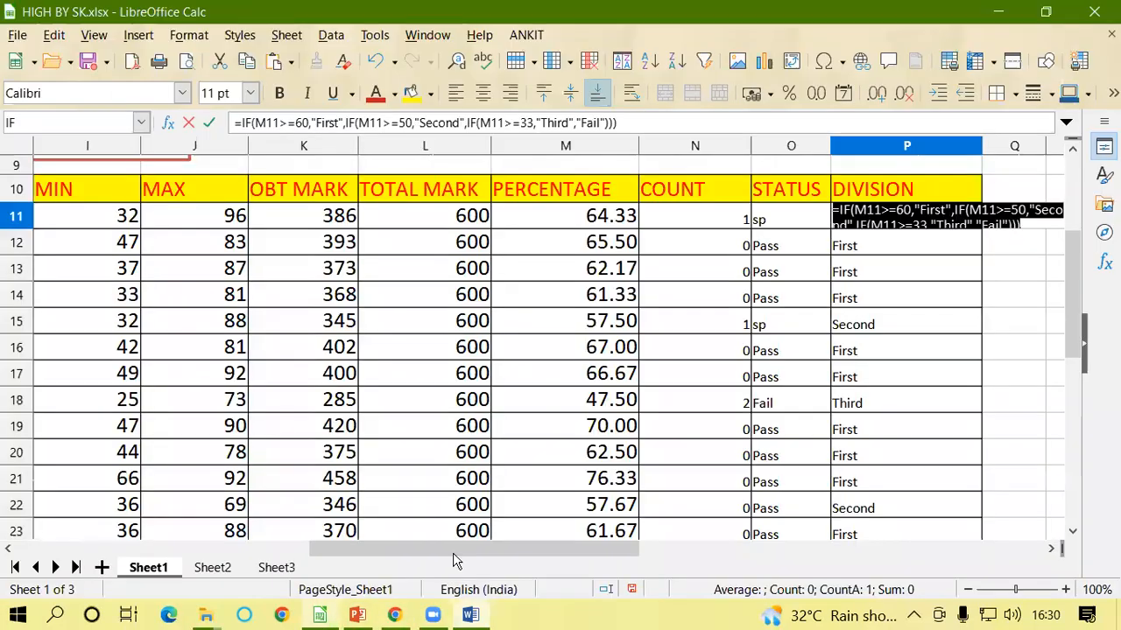
{"action": "key", "text": "Return"}
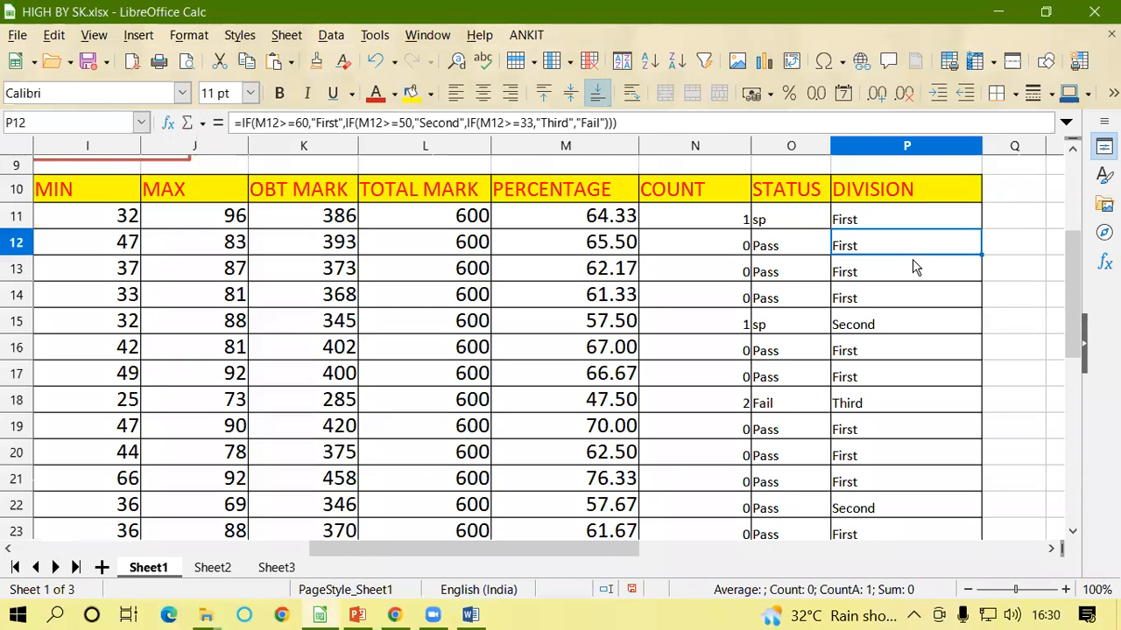
{"action": "left_click", "coordinate": [784, 219]}
{"action": "double_click", "coordinate": [784, 217]}
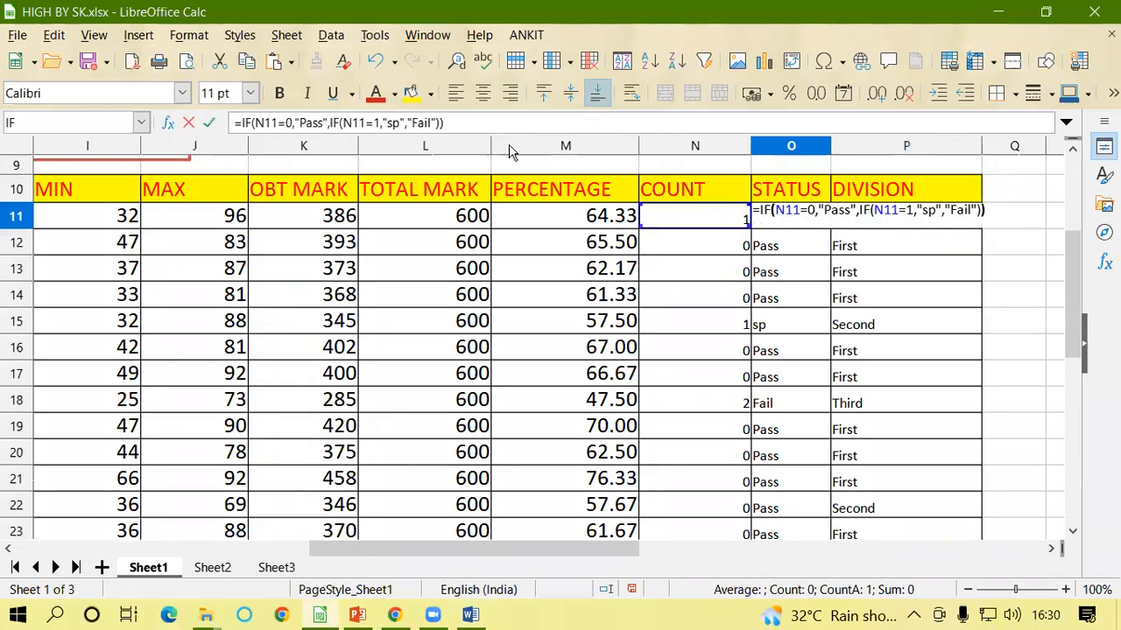
{"action": "left_click_drag", "start_coordinate": [467, 124], "coordinate": [199, 120]}
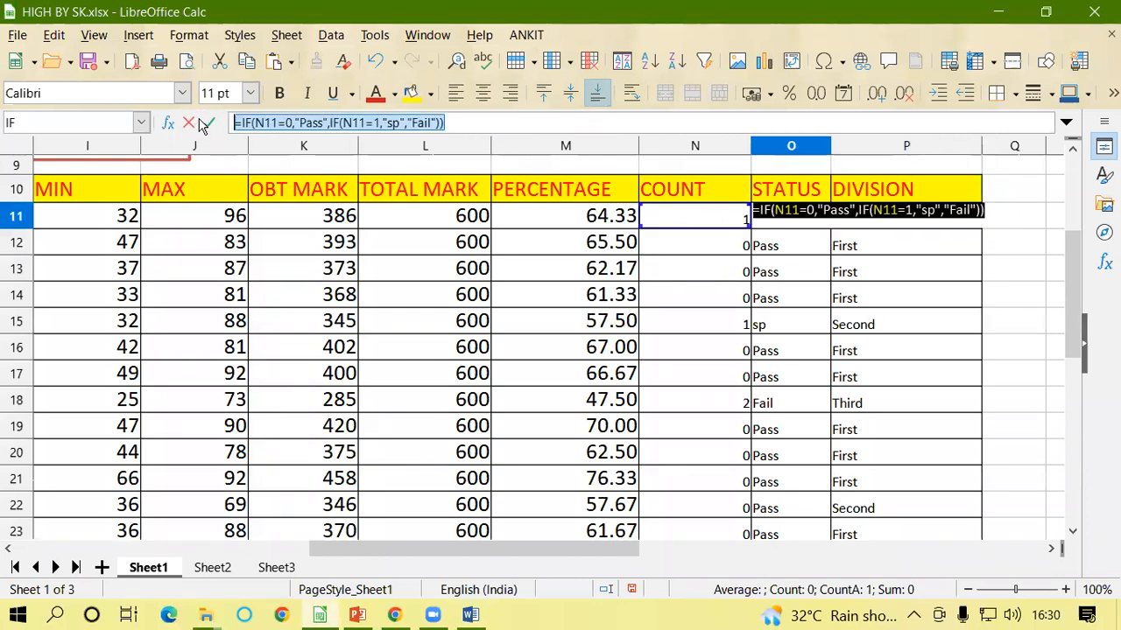
- Paste the STATUS formula on the blank line in the Word document and accept the suggested spacing corrections around both IFs
{"action": "left_click", "coordinate": [473, 616]}
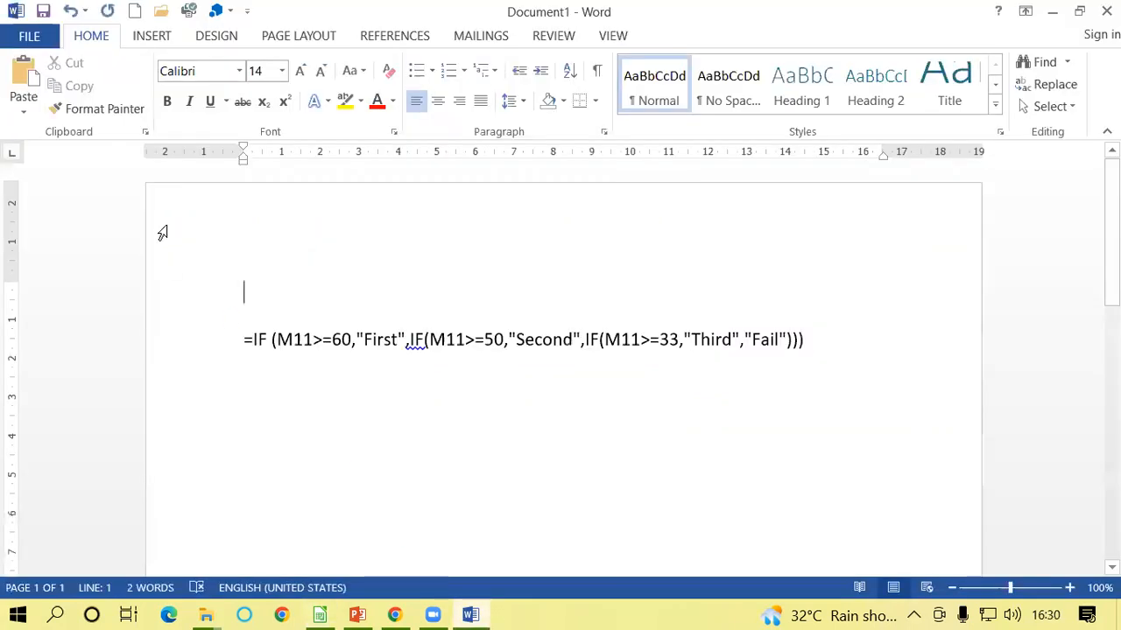
{"action": "key", "text": "ctrl+v"}
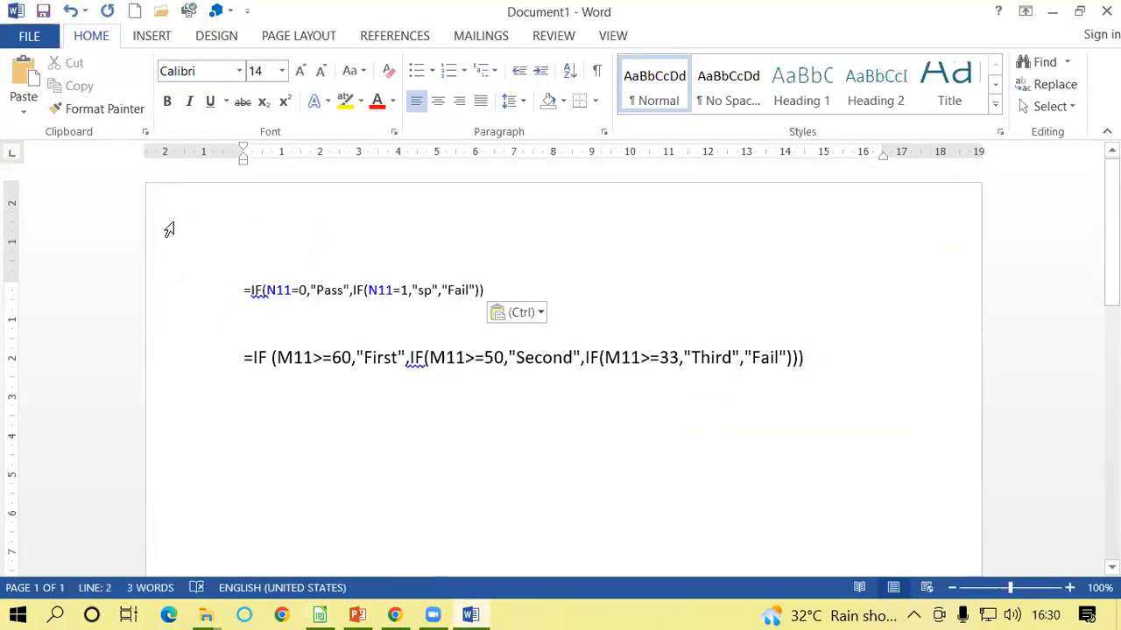
{"action": "left_click", "coordinate": [262, 291]}
{"action": "right_click", "coordinate": [262, 298]}
{"action": "left_click", "coordinate": [293, 312]}
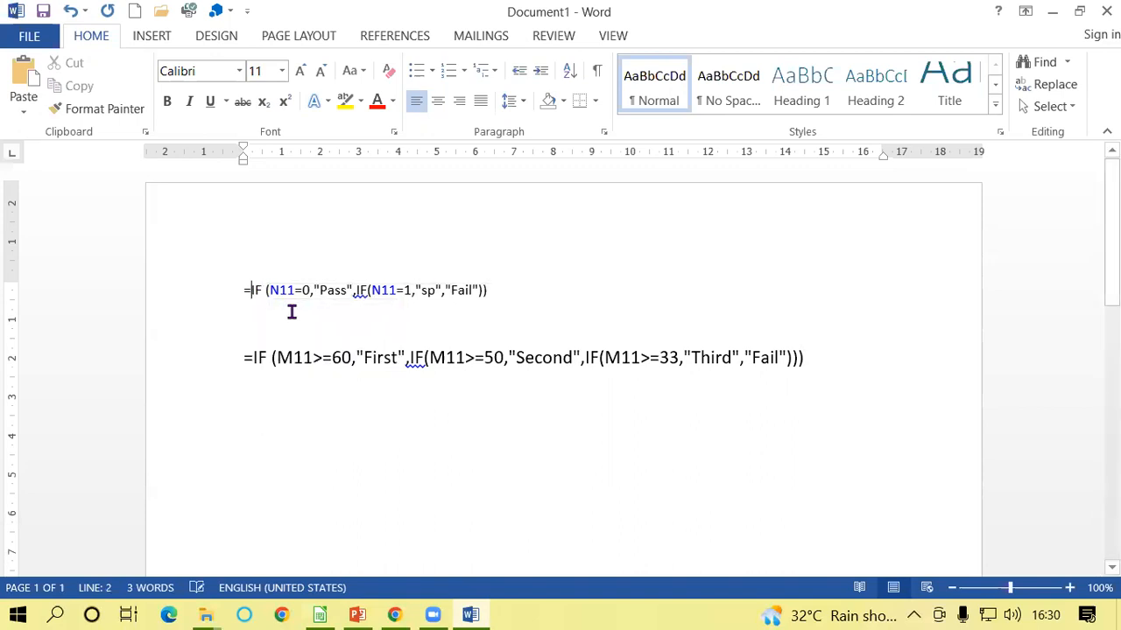
{"action": "right_click", "coordinate": [365, 293]}
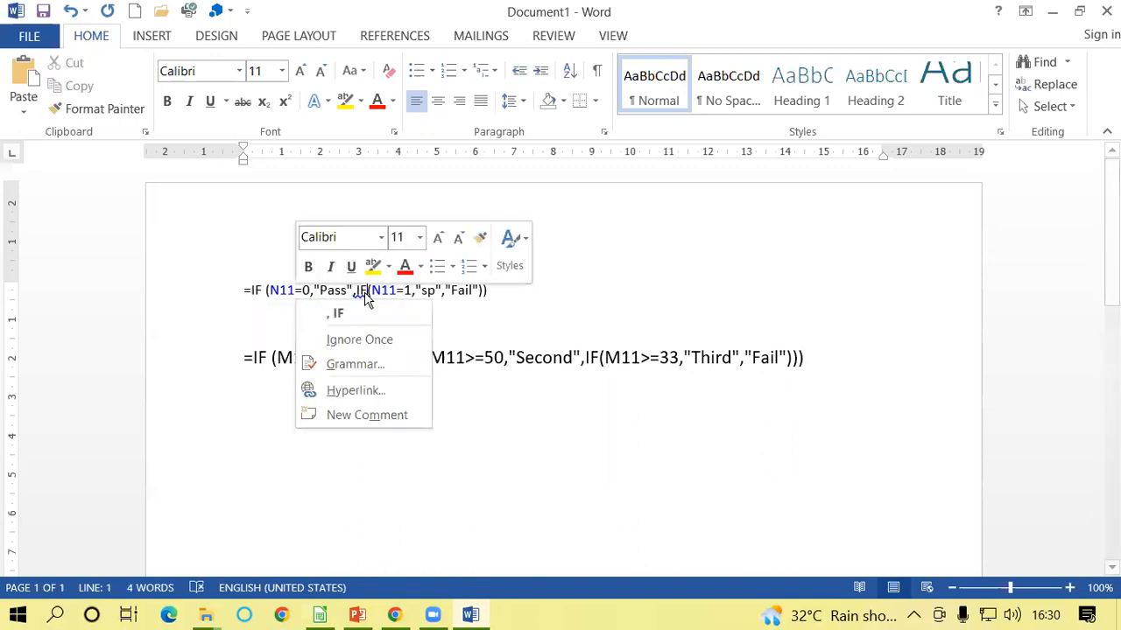
{"action": "left_click", "coordinate": [349, 317]}
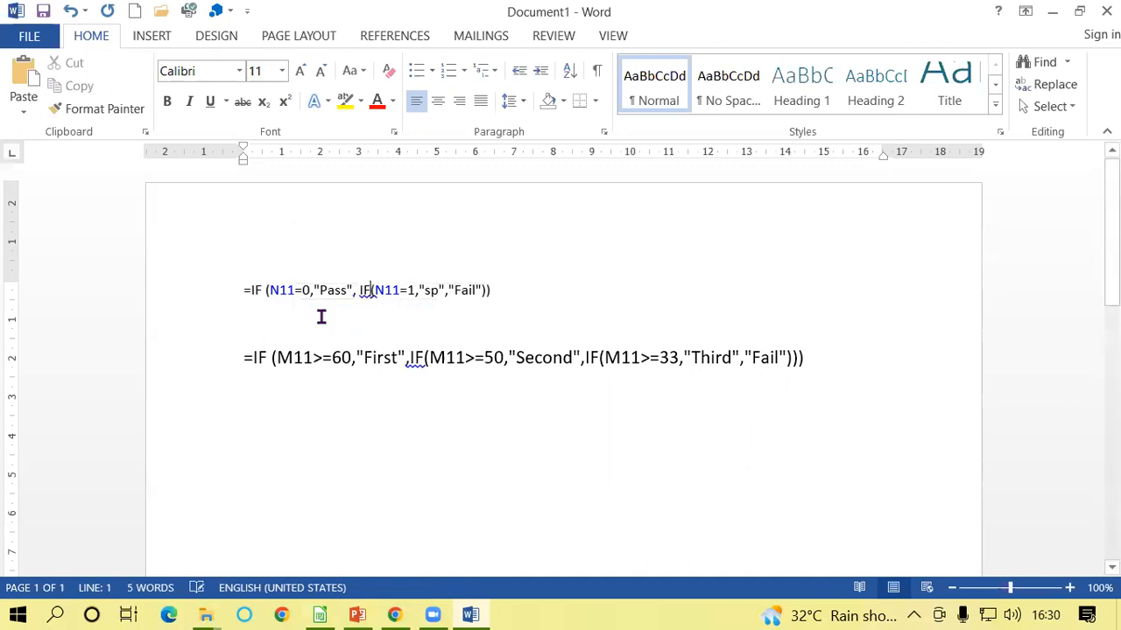
{"action": "right_click", "coordinate": [368, 294]}
{"action": "left_click", "coordinate": [408, 320]}
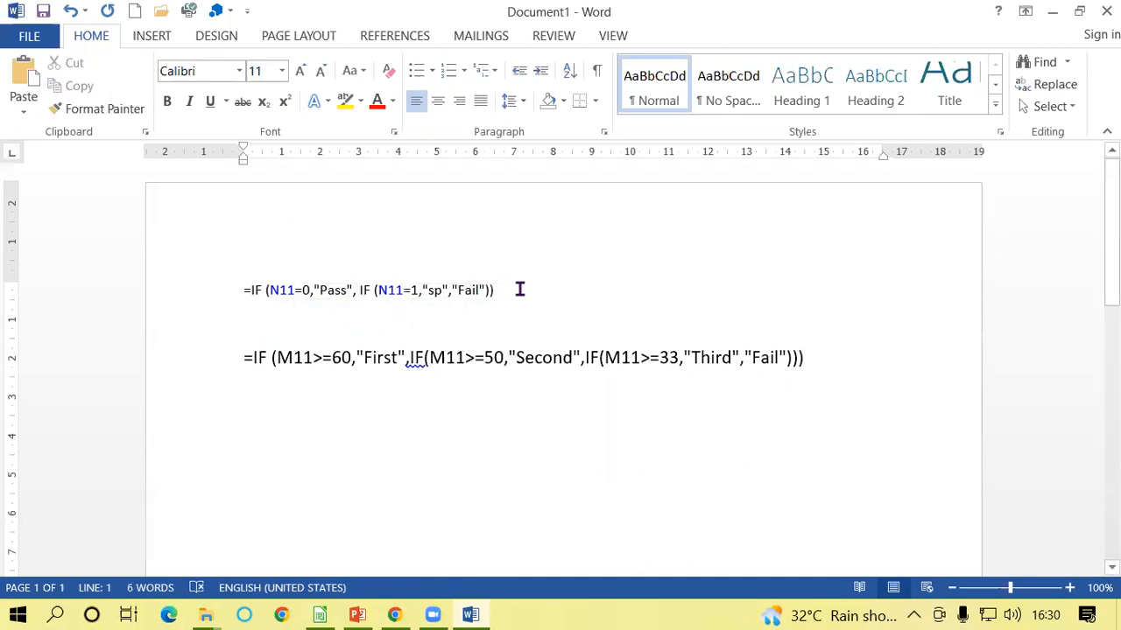
- Replace both N11 references in the STATUS formula with the word Count
{"action": "double_click", "coordinate": [292, 289]}
{"action": "type", "text": "Coun"}
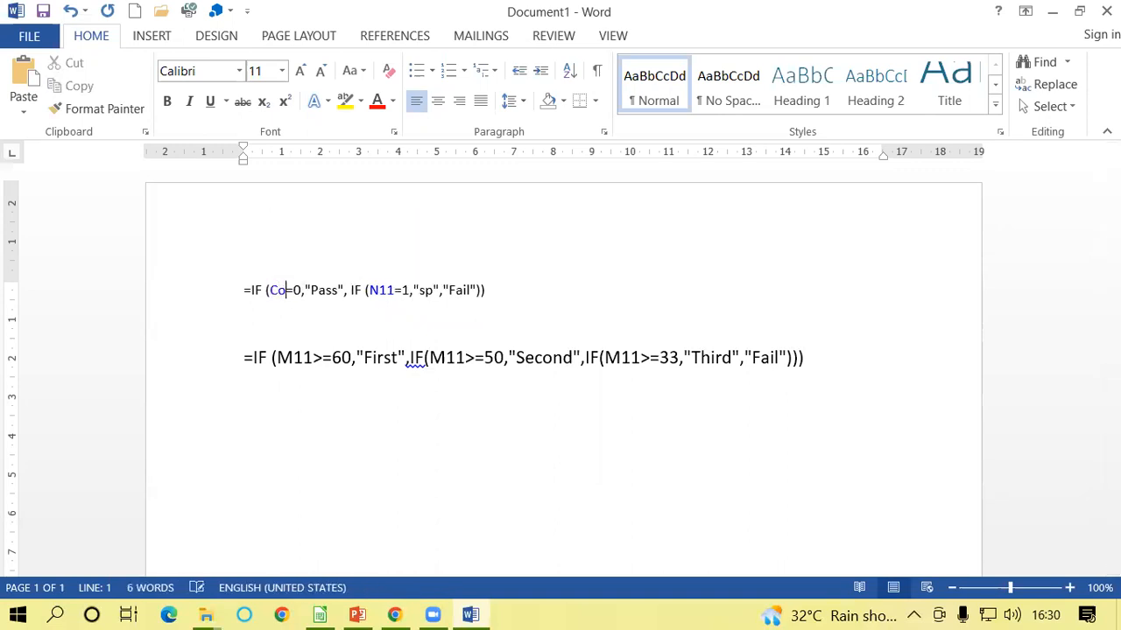
{"action": "type", "text": "t"}
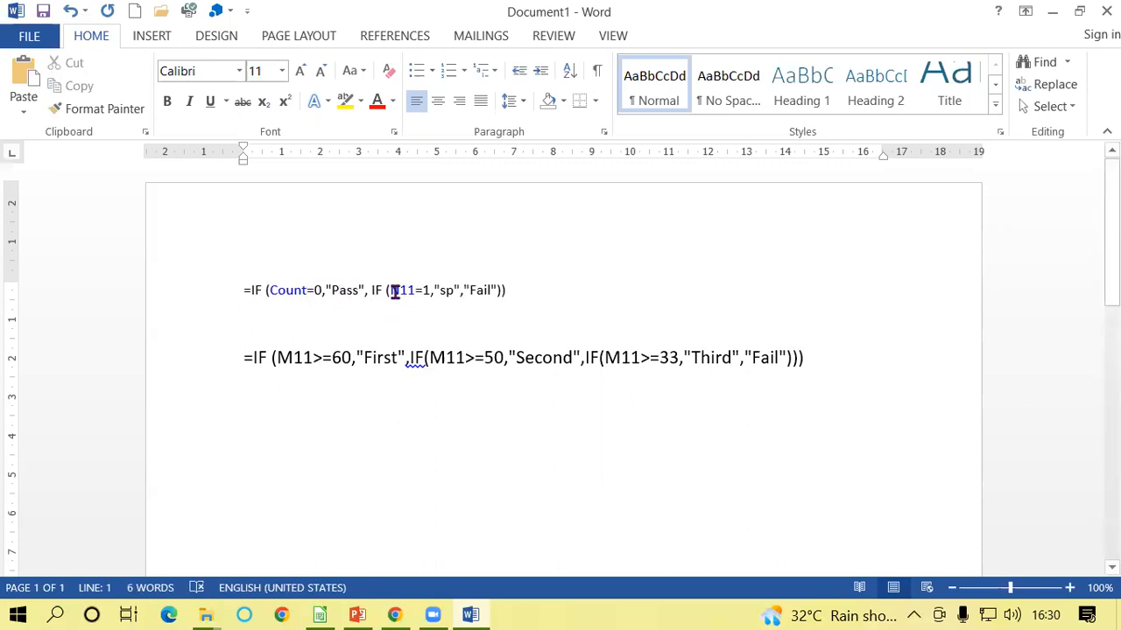
{"action": "left_click_drag", "start_coordinate": [416, 292], "coordinate": [393, 293]}
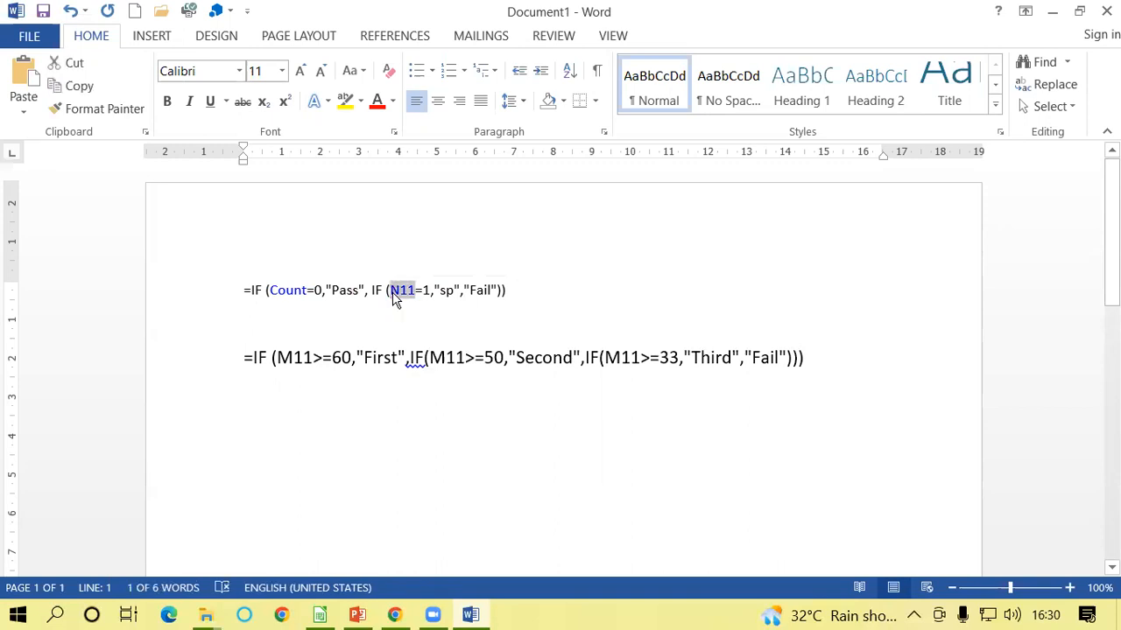
{"action": "type", "text": "Coun"}
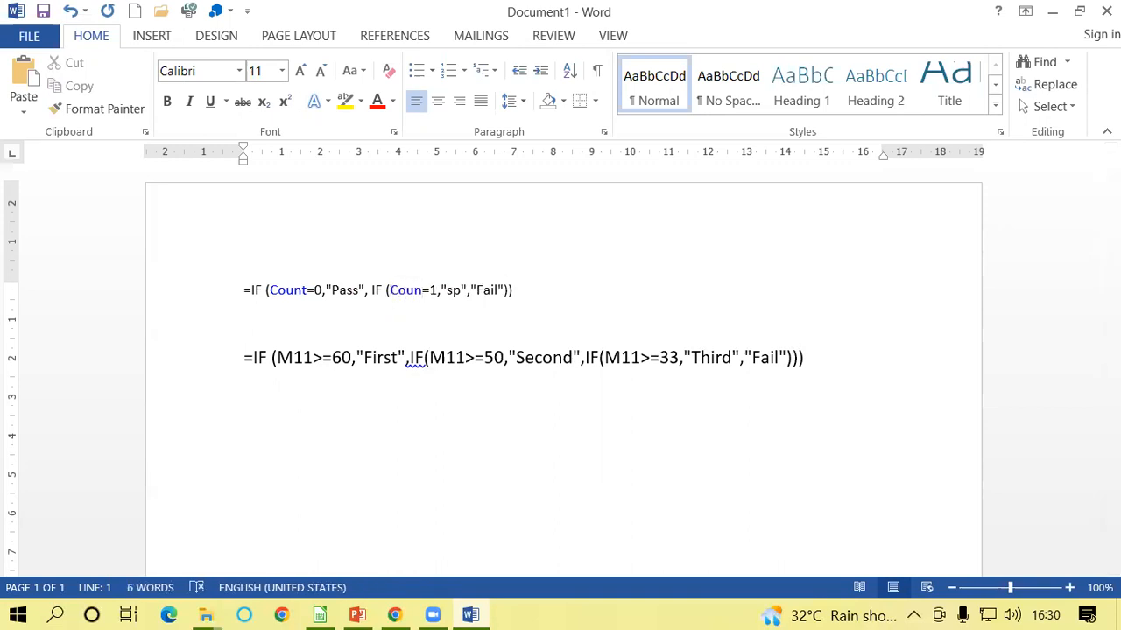
{"action": "type", "text": "t"}
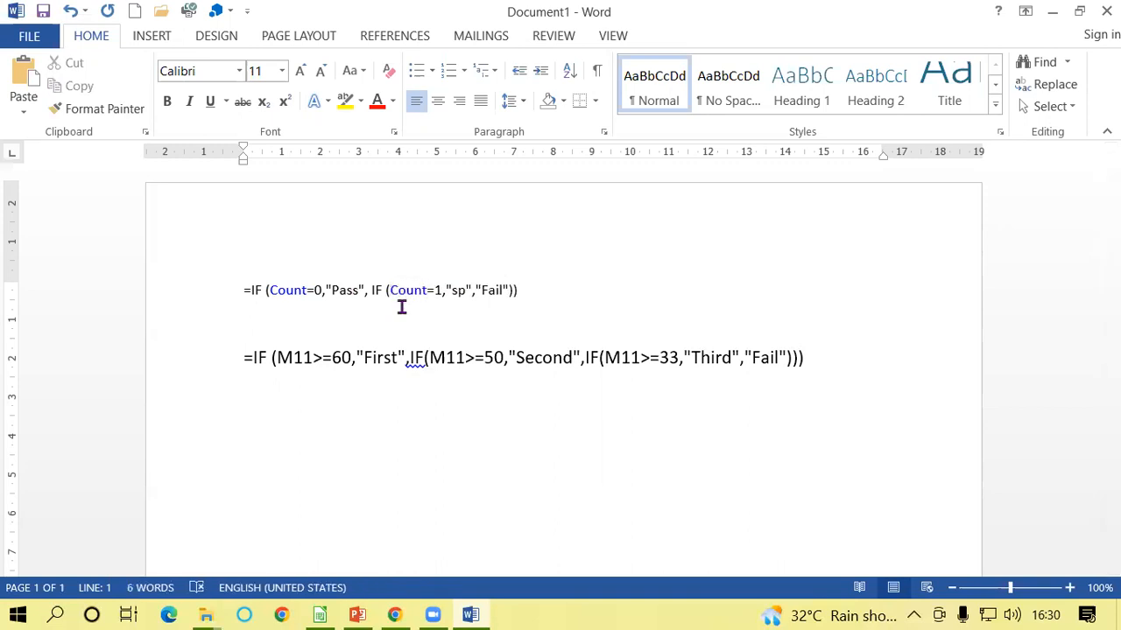
- Replace all three M11 references in the DIVISION formula with the word Percentage
{"action": "left_click", "coordinate": [311, 357]}
{"action": "double_click", "coordinate": [295, 359]}
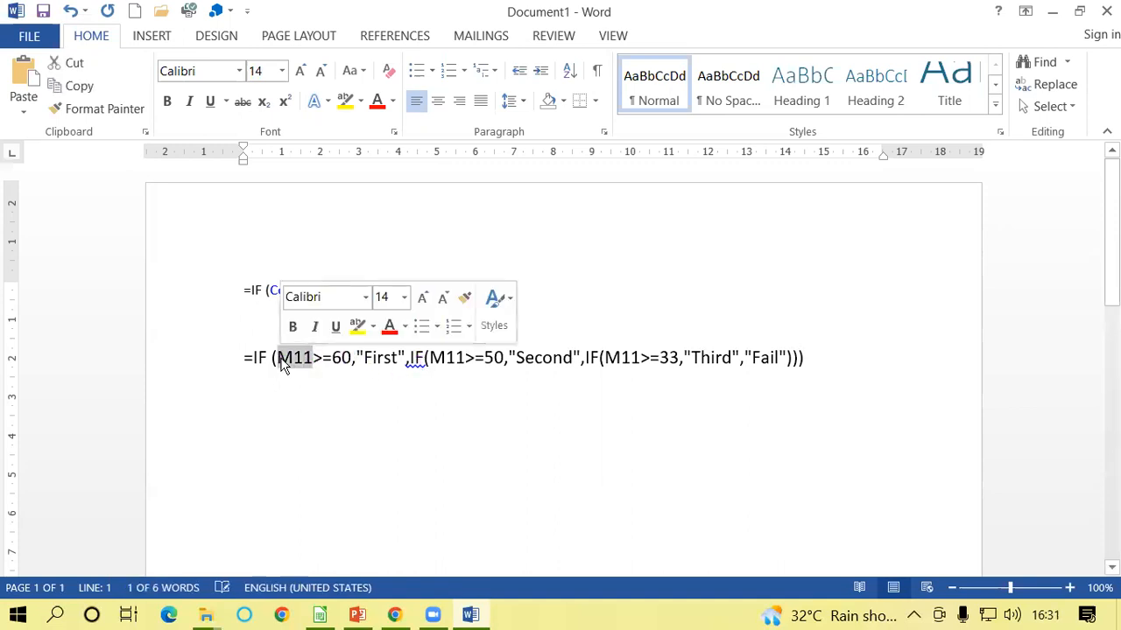
{"action": "type", "text": "Percentage"}
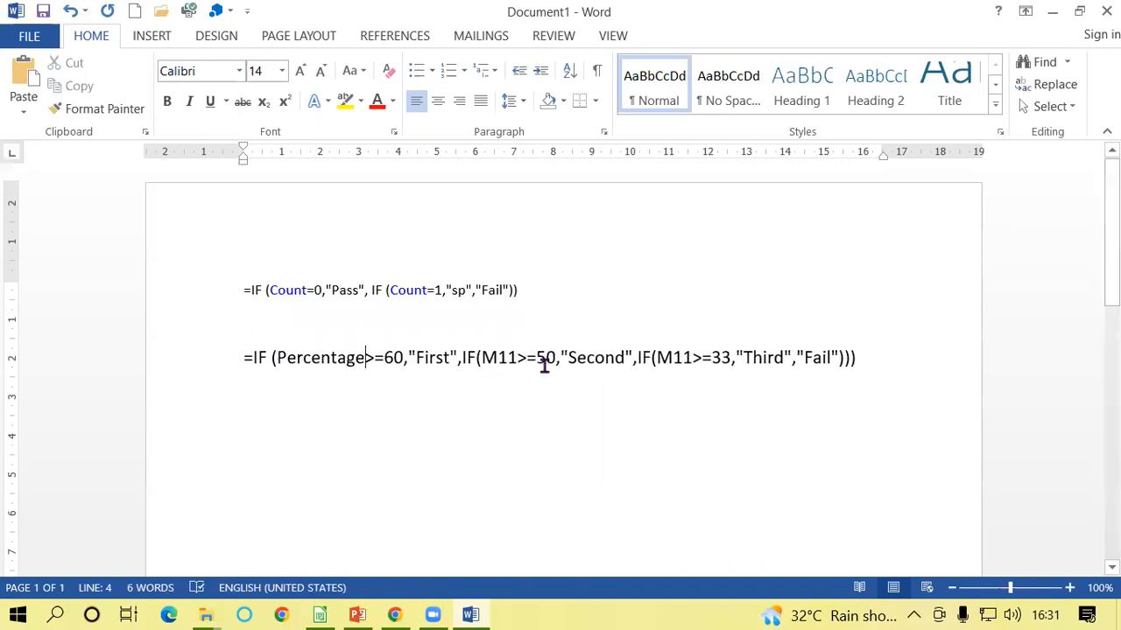
{"action": "left_click_drag", "start_coordinate": [516, 360], "coordinate": [486, 363]}
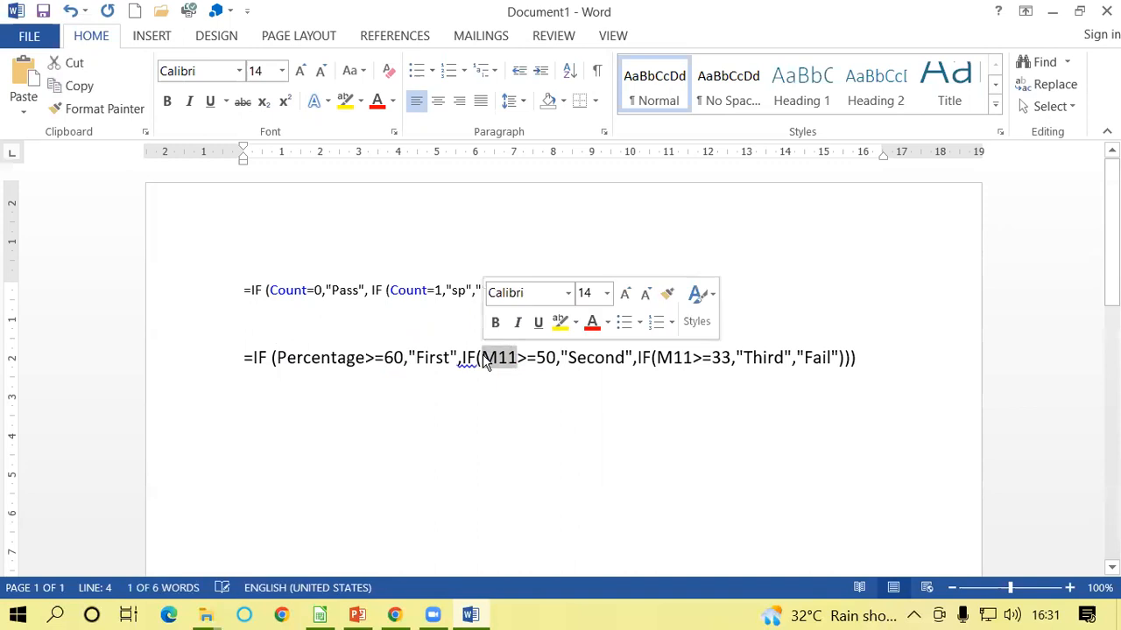
{"action": "type", "text": "Percentage"}
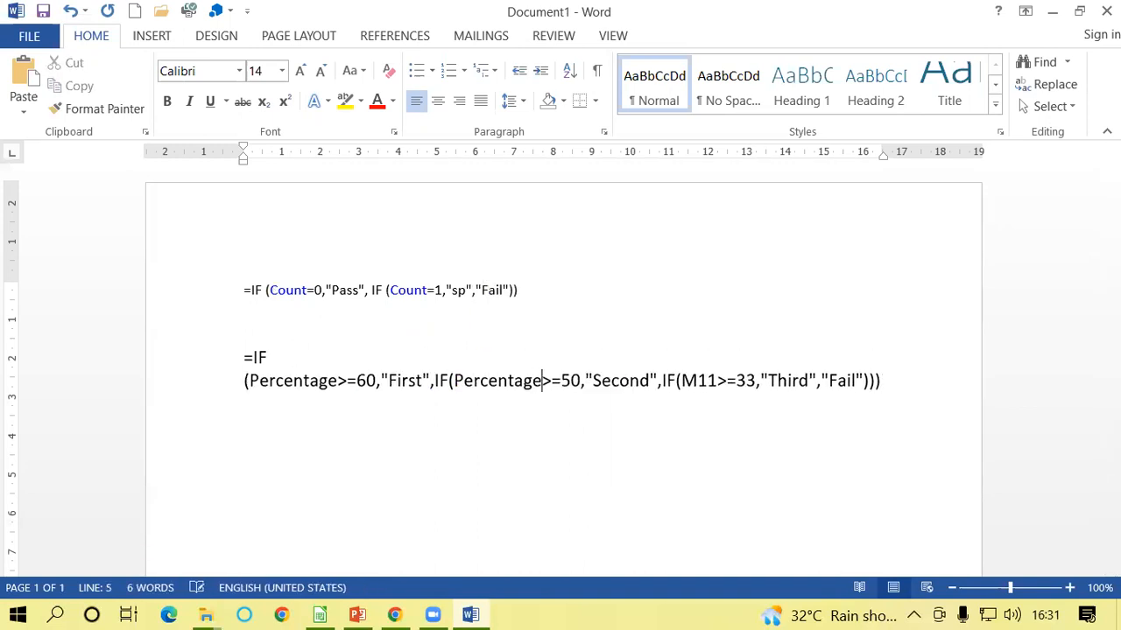
{"action": "left_click_drag", "start_coordinate": [717, 380], "coordinate": [684, 388]}
{"action": "type", "text": "Peer"}
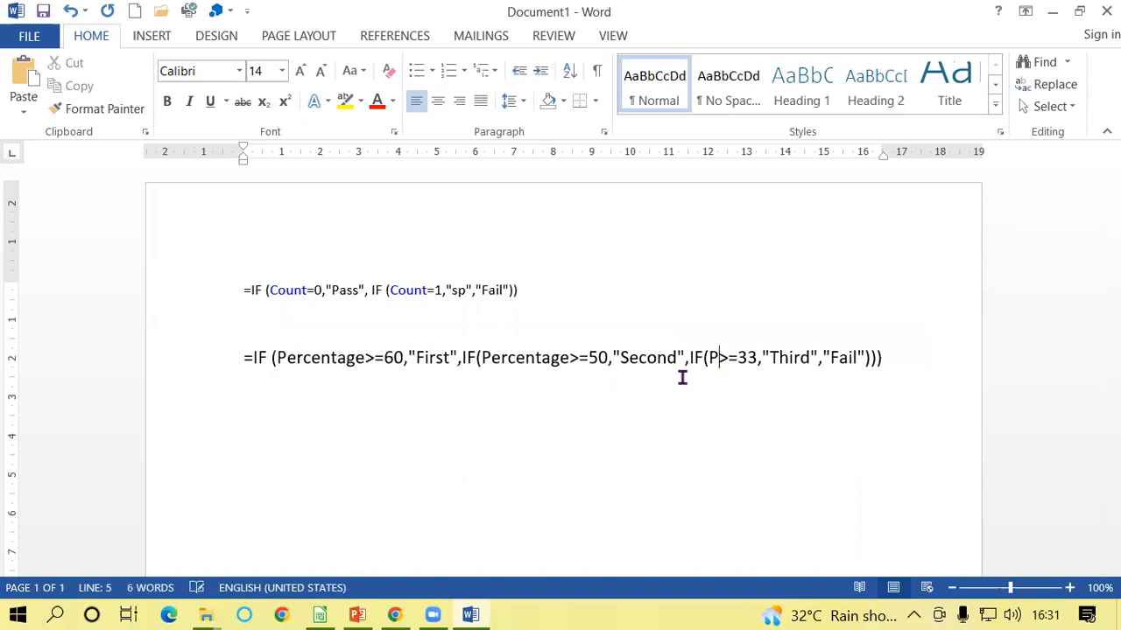
{"action": "key", "text": "BackSpace"}
{"action": "key", "text": "BackSpace"}
{"action": "type", "text": "rcentage"}
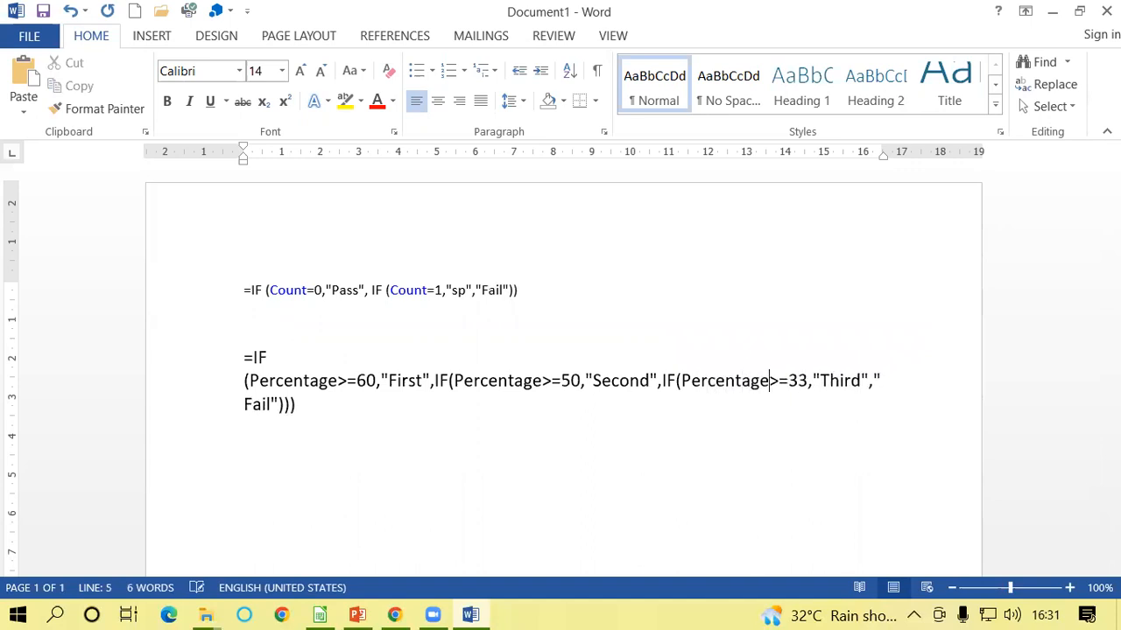
{"action": "left_click", "coordinate": [318, 401]}
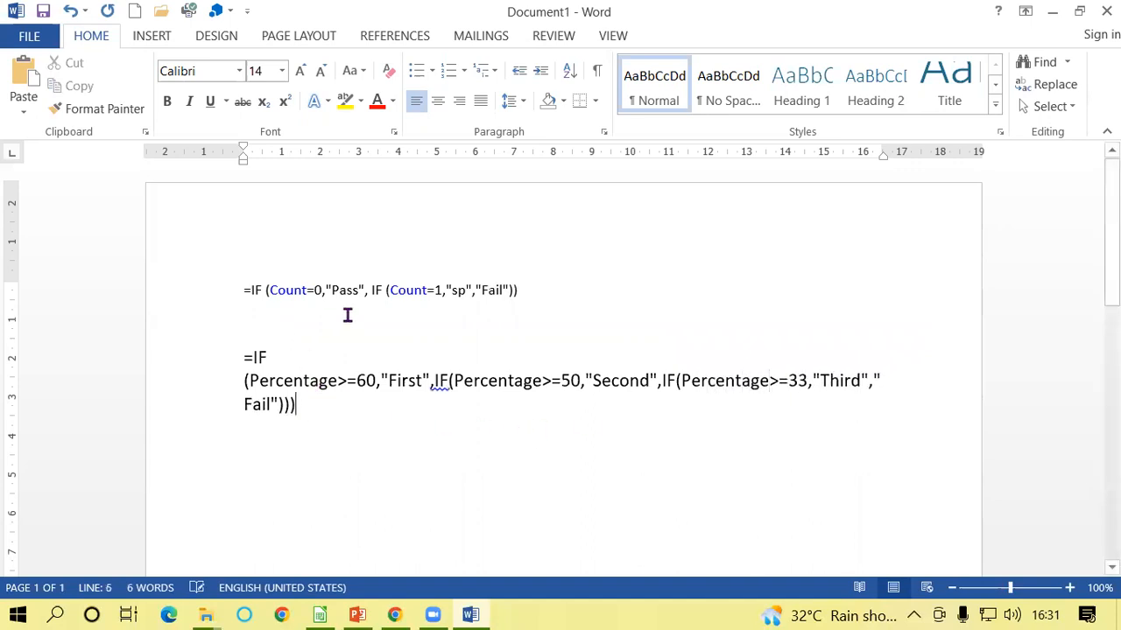
- Accept the suggested spacing corrections around the nested IFs in the DIVISION formula and insert two blank lines above it
{"action": "right_click", "coordinate": [439, 381]}
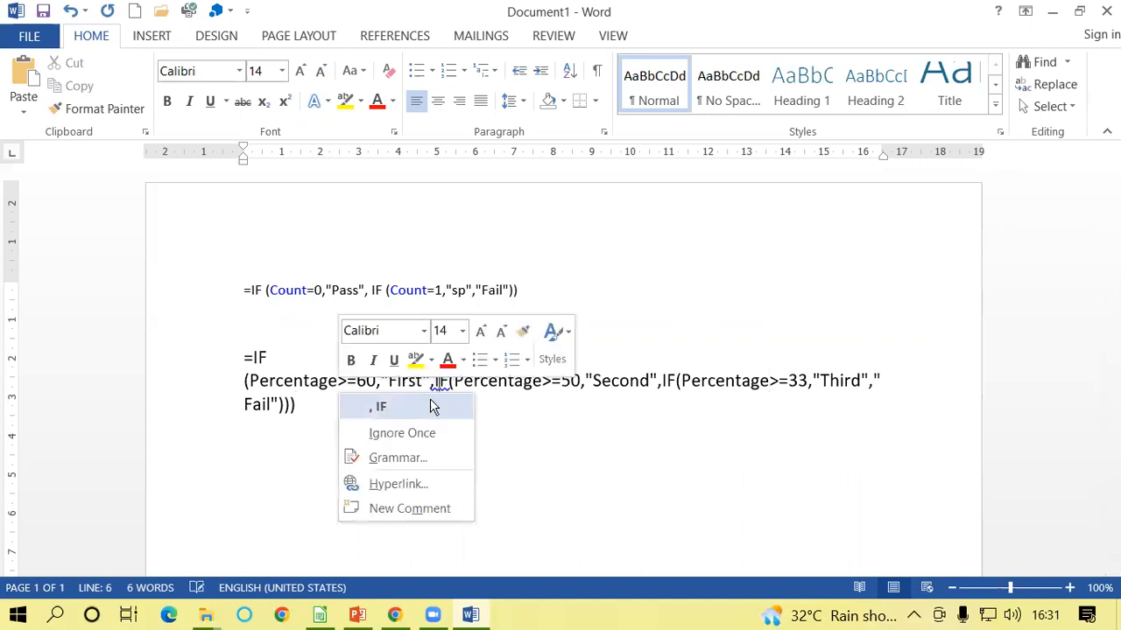
{"action": "left_click", "coordinate": [428, 402]}
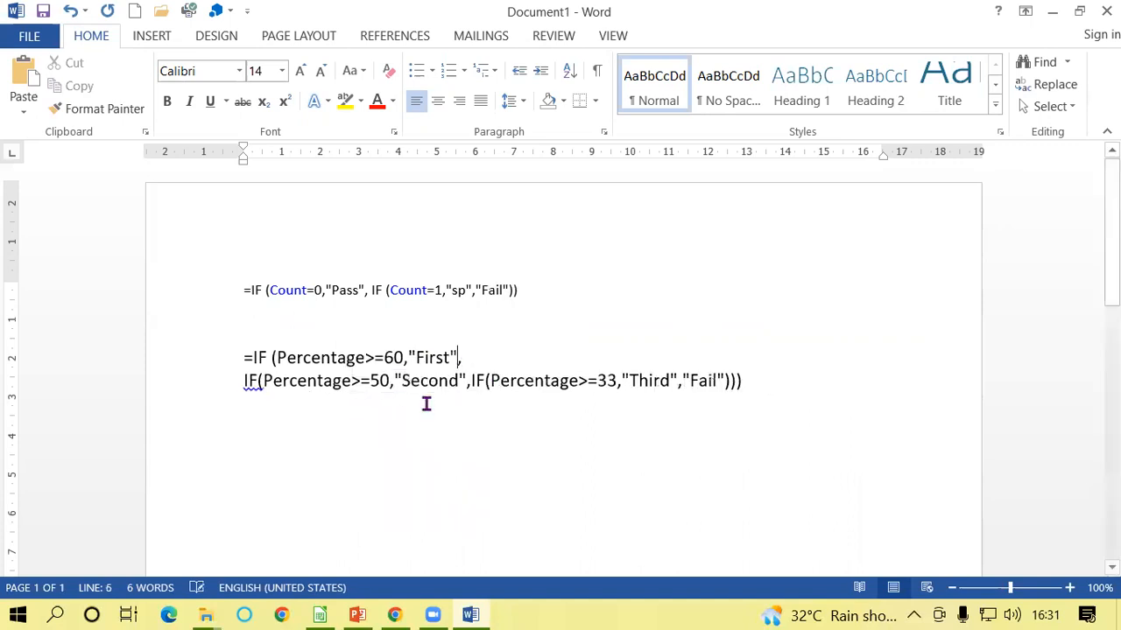
{"action": "right_click", "coordinate": [257, 393]}
{"action": "left_click", "coordinate": [299, 407]}
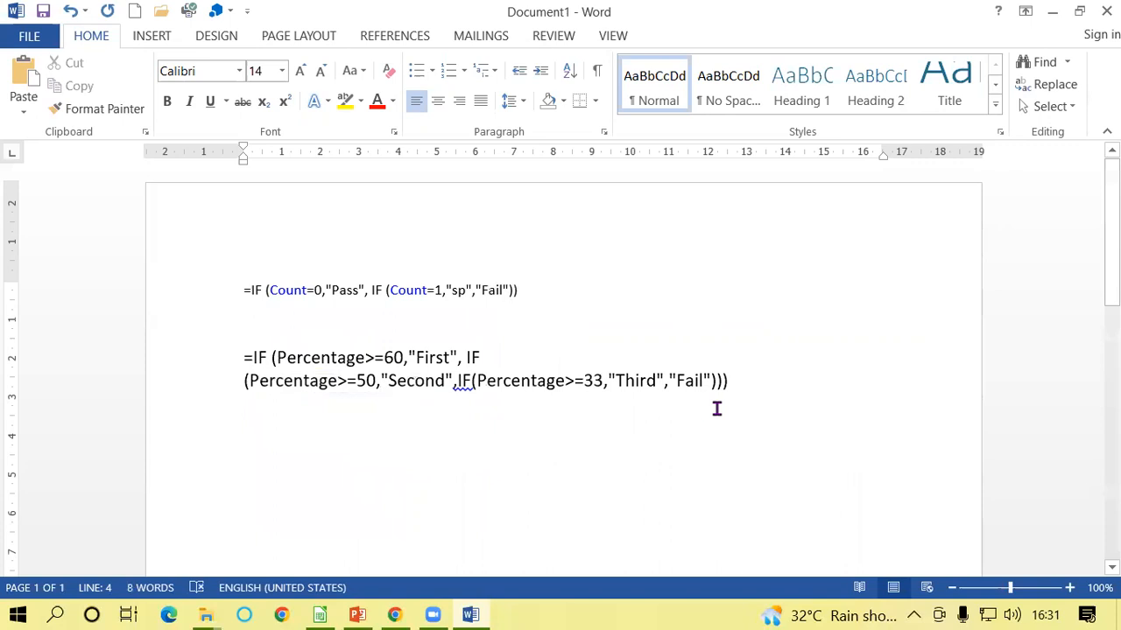
{"action": "right_click", "coordinate": [462, 385]}
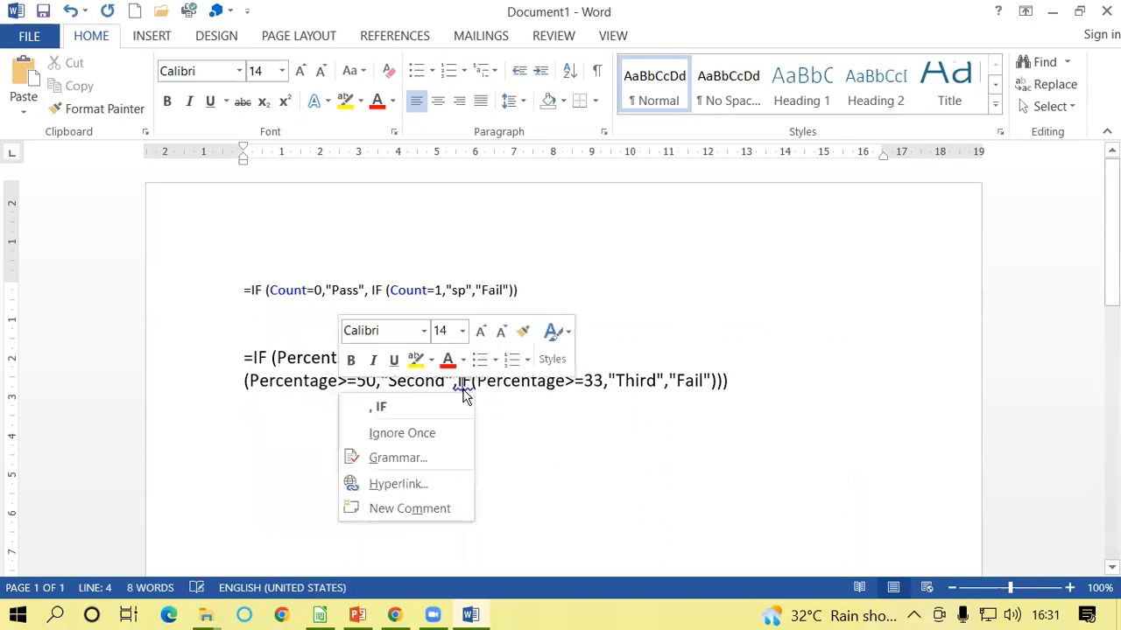
{"action": "left_click", "coordinate": [446, 405]}
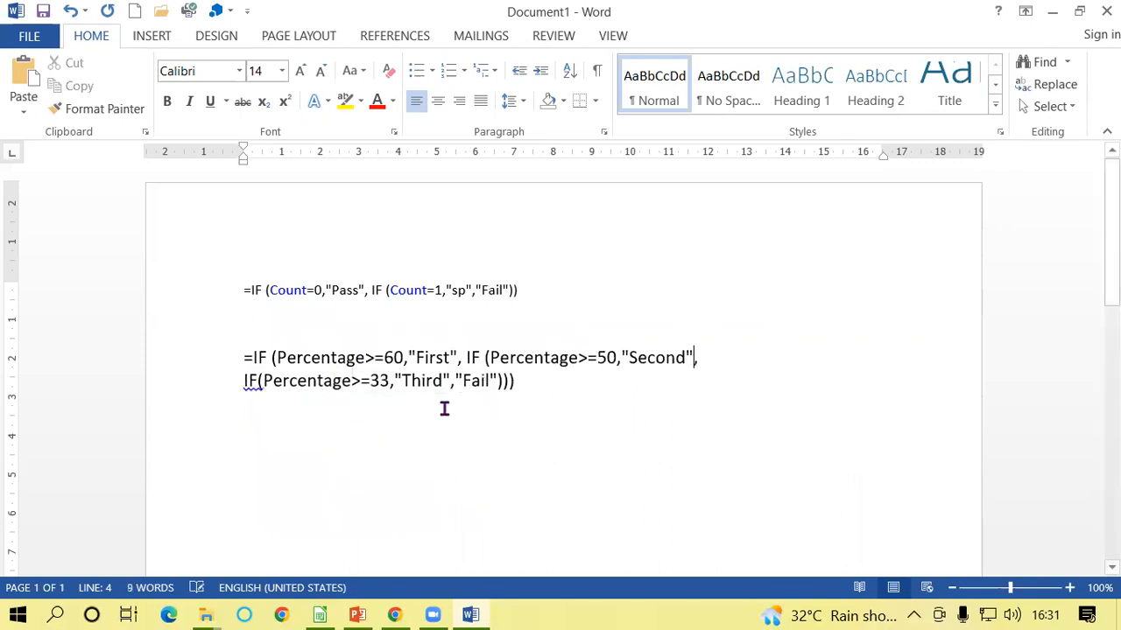
{"action": "right_click", "coordinate": [255, 388]}
{"action": "left_click", "coordinate": [282, 408]}
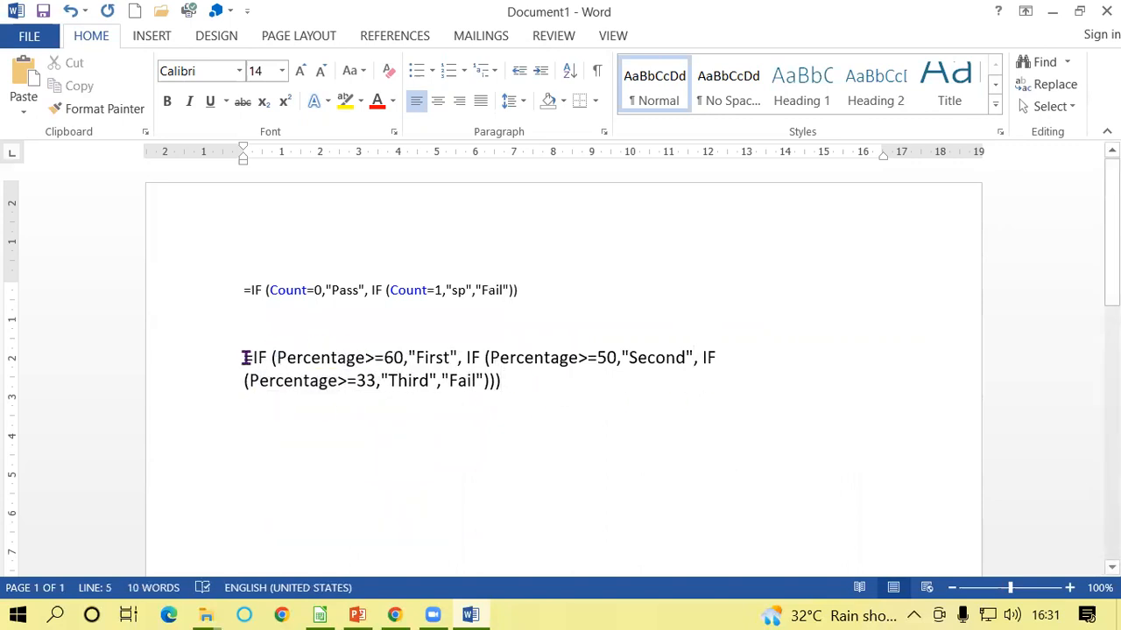
{"action": "key", "text": "Return"}
{"action": "key", "text": "Return"}
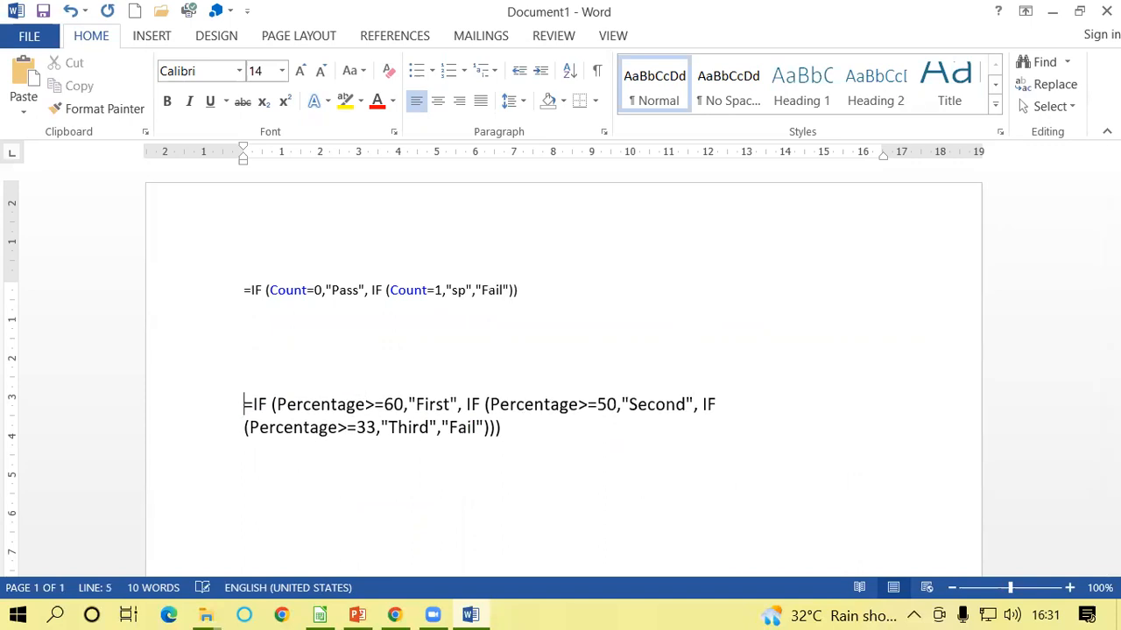
- Add the heading Division on the blank line directly above the Percentage-based IF formula
{"action": "left_click", "coordinate": [246, 360]}
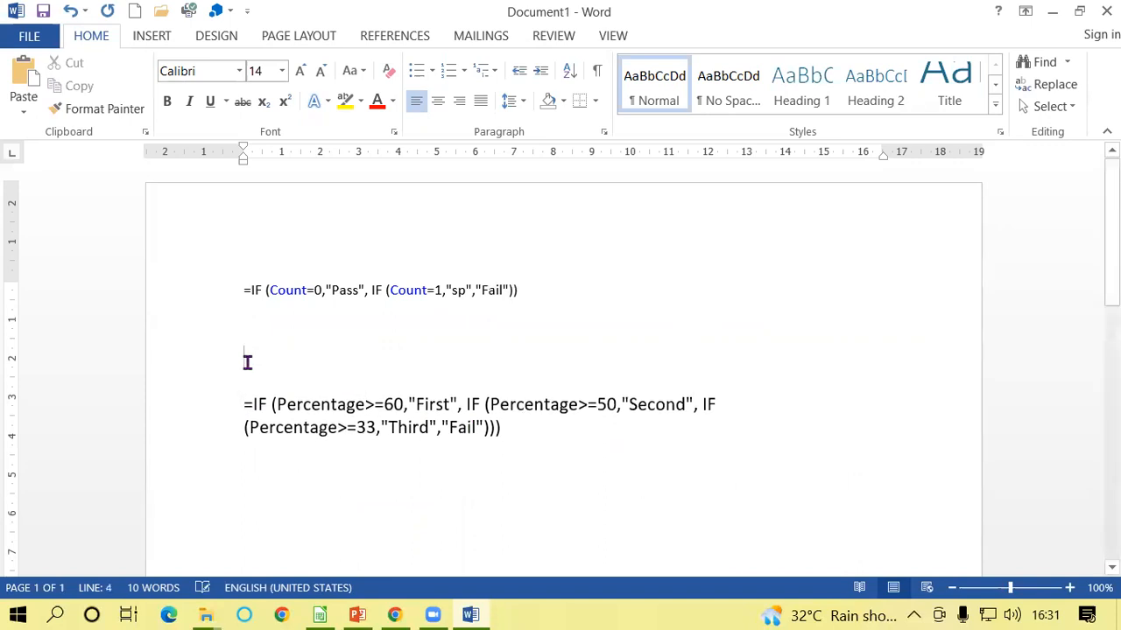
{"action": "type", "text": "Di"}
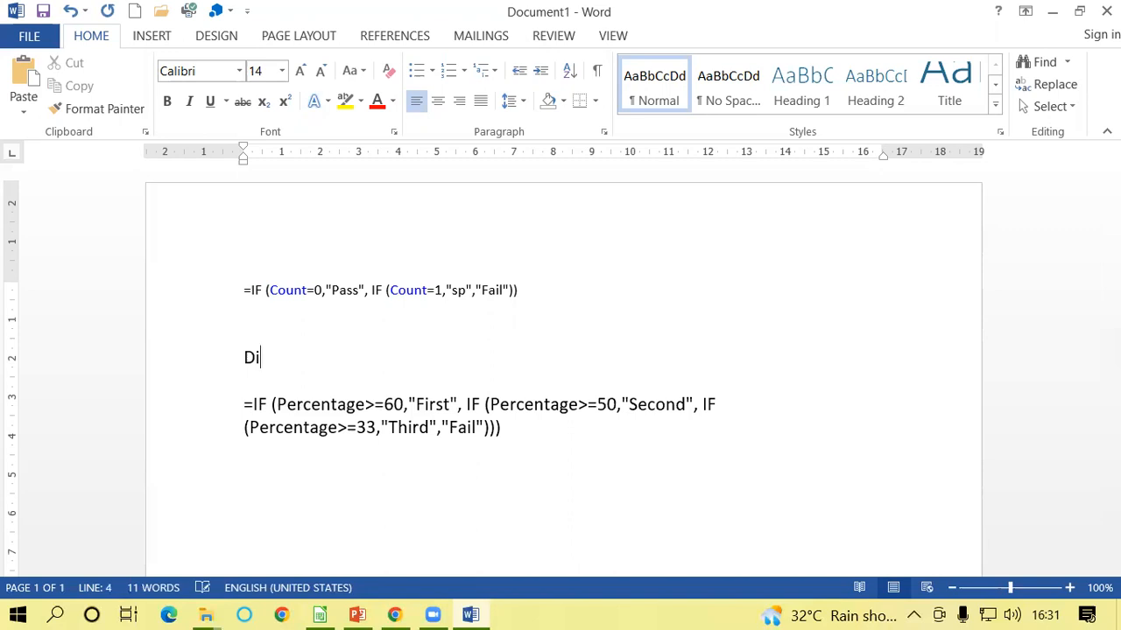
{"action": "type", "text": "visio"}
- Insert a new line above the Count-based IF formula and enter the heading Status on it
{"action": "left_click", "coordinate": [248, 253]}
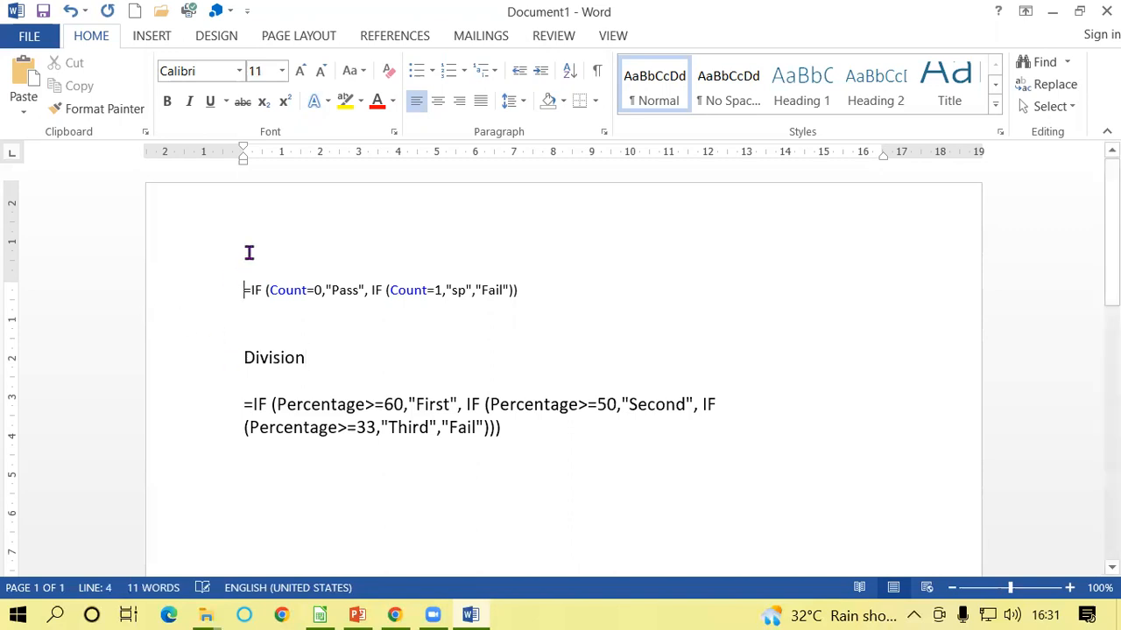
{"action": "double_click", "coordinate": [248, 252]}
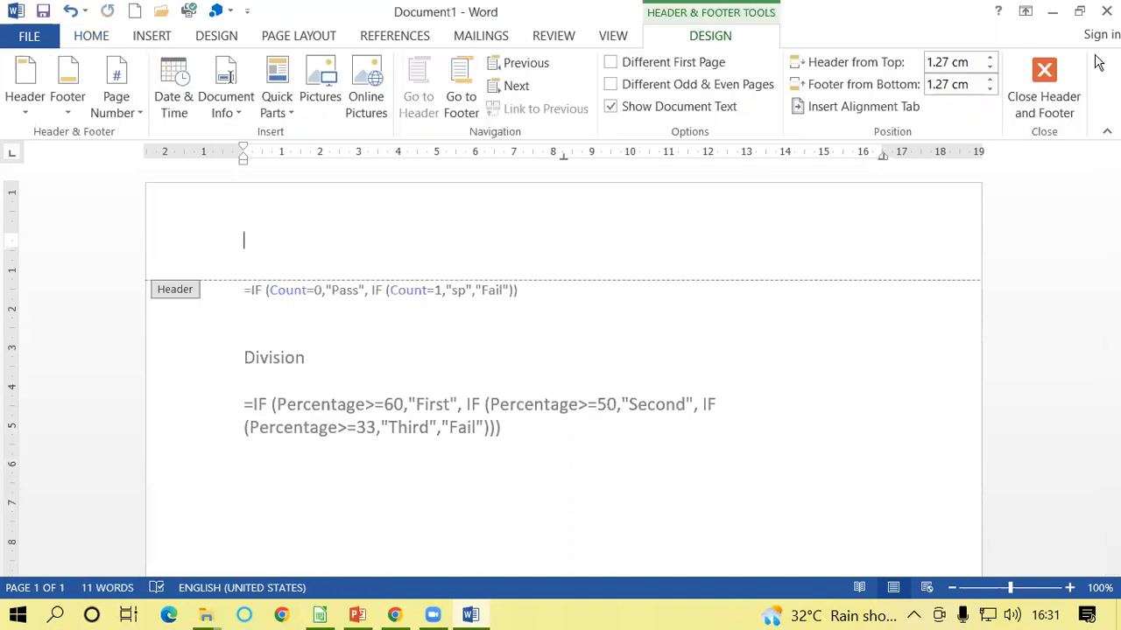
{"action": "left_click", "coordinate": [1044, 85]}
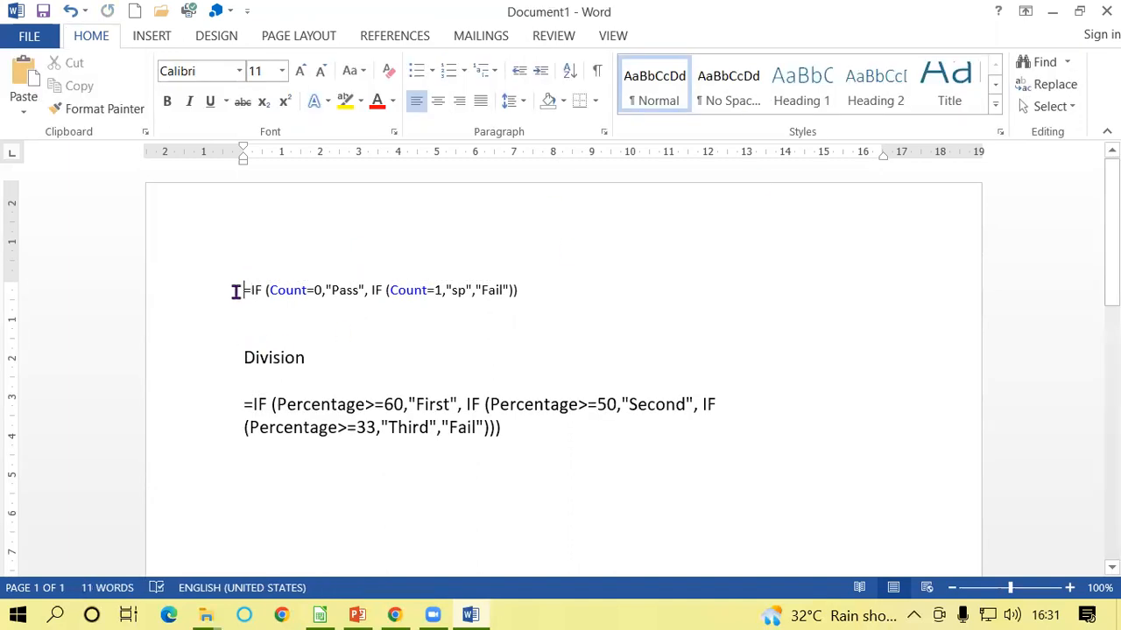
{"action": "key", "text": "Return"}
{"action": "left_click", "coordinate": [247, 272]}
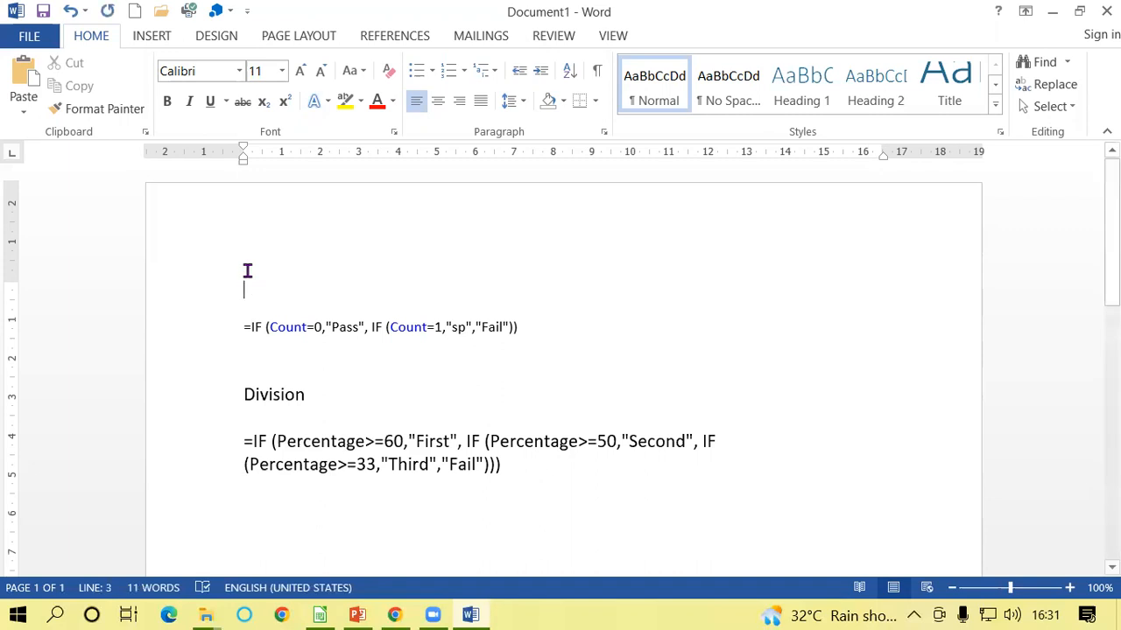
{"action": "type", "text": "Statsu"}
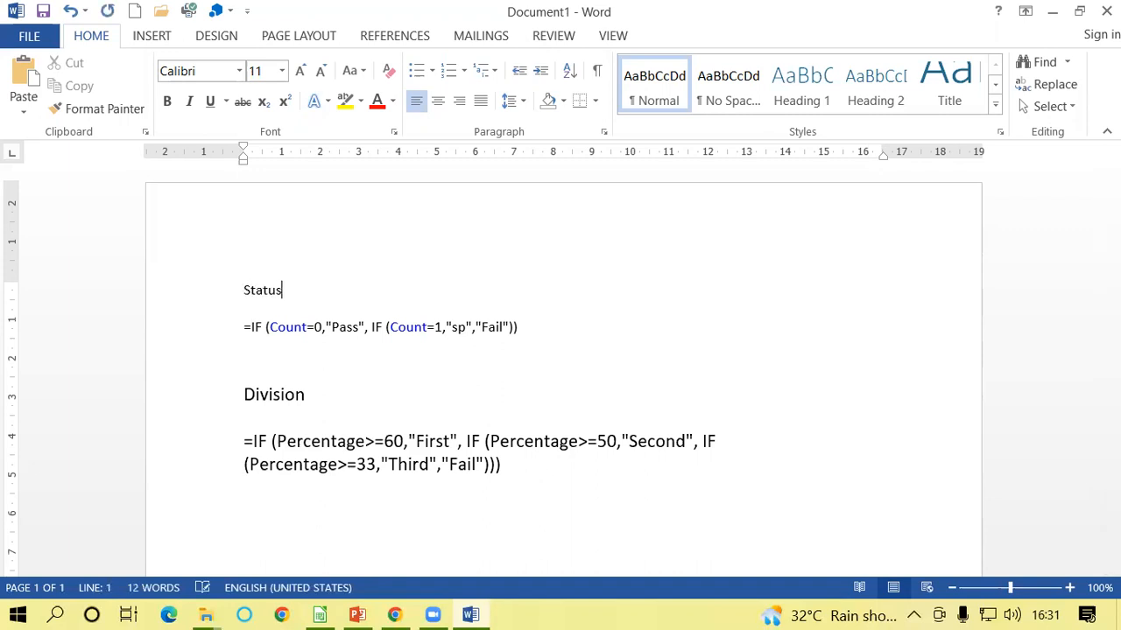
{"action": "left_click", "coordinate": [538, 328]}
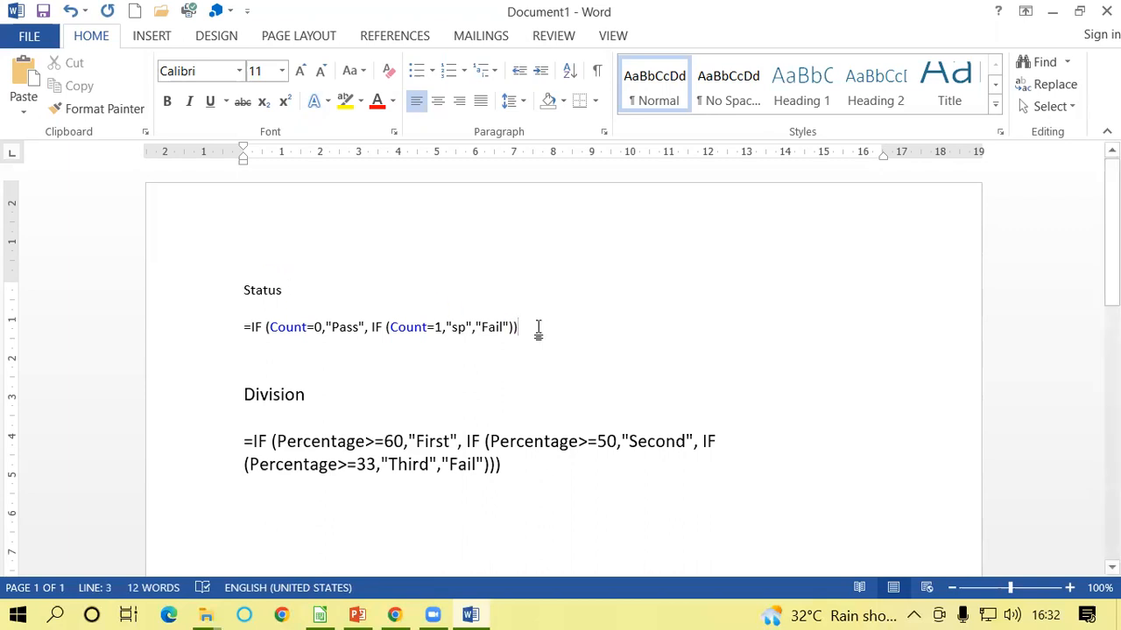